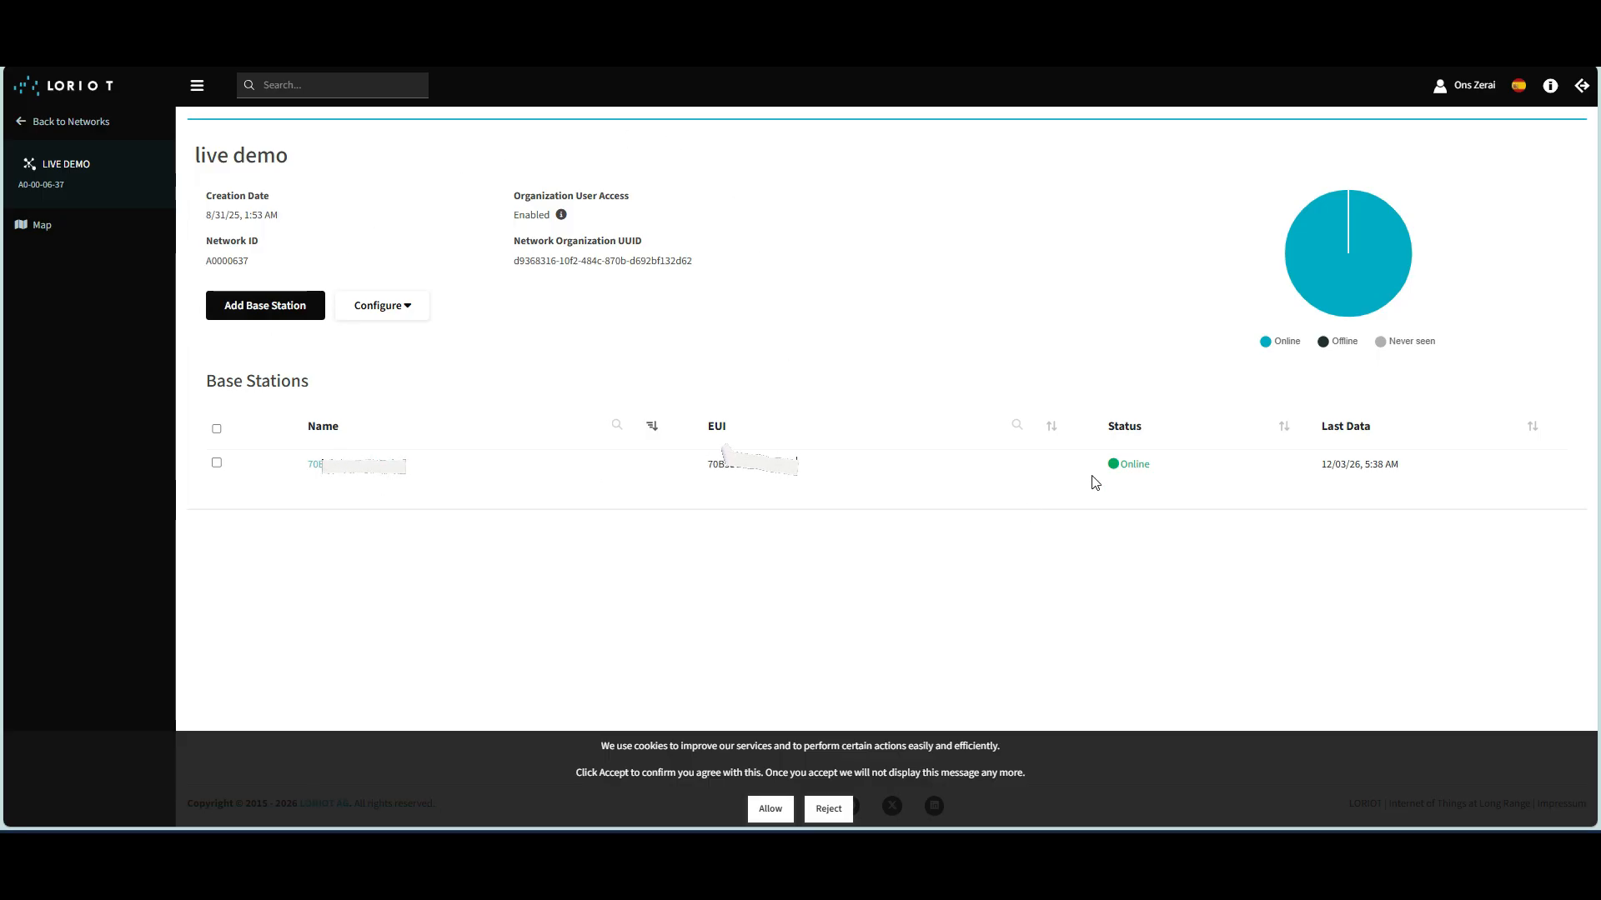
Ping the mioty base station from its detail page to confirm it responds.
left_click(350, 467)
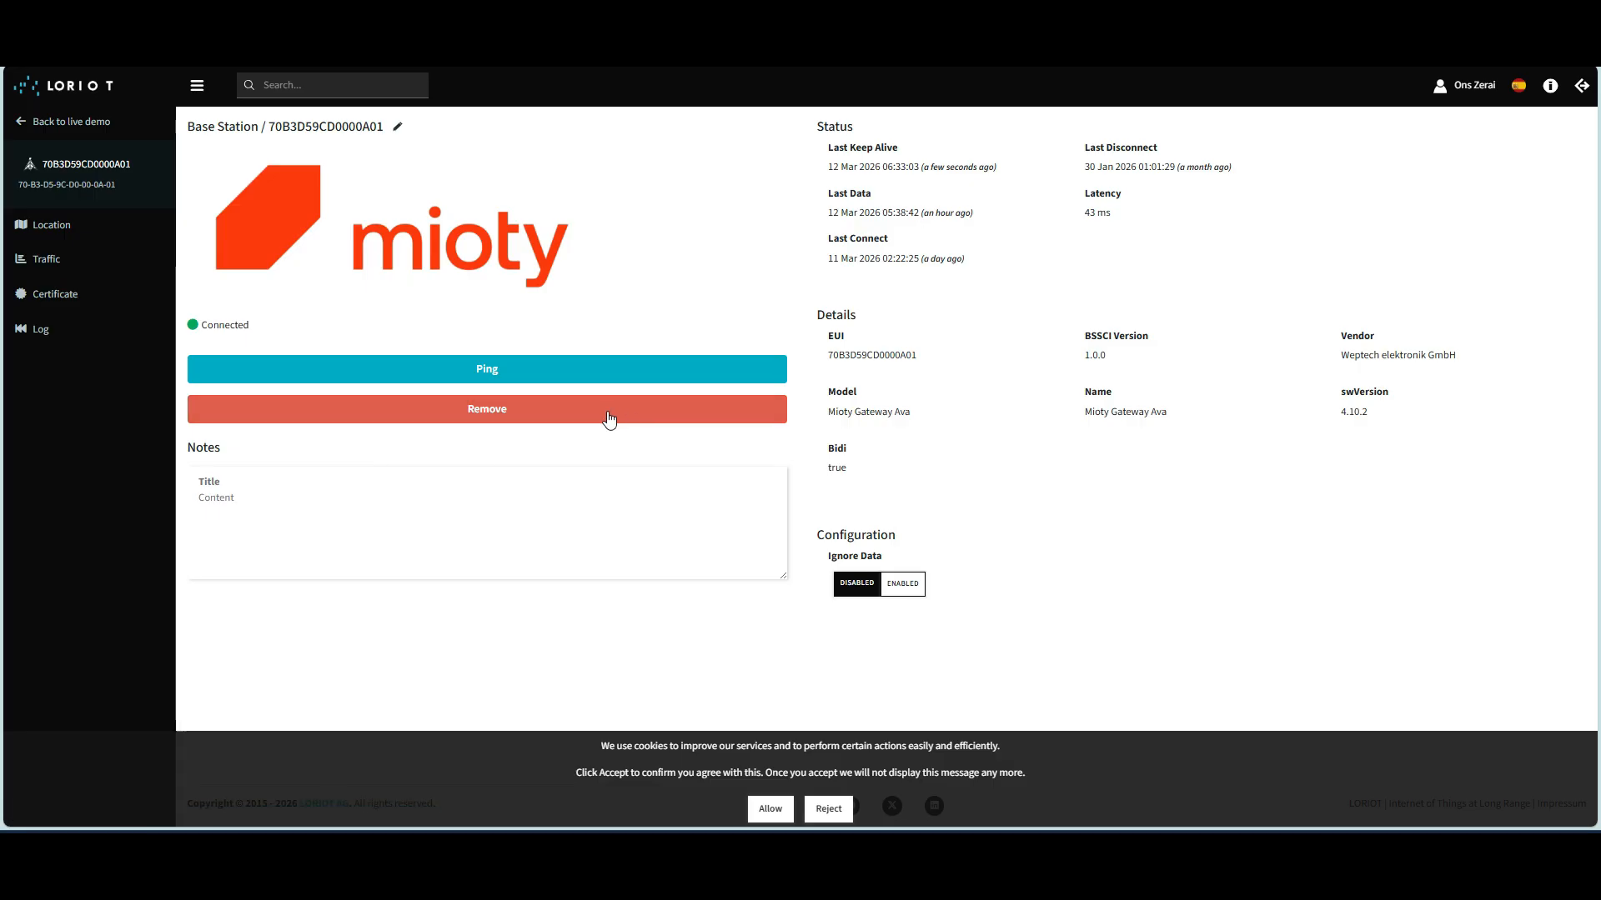
left_click(566, 375)
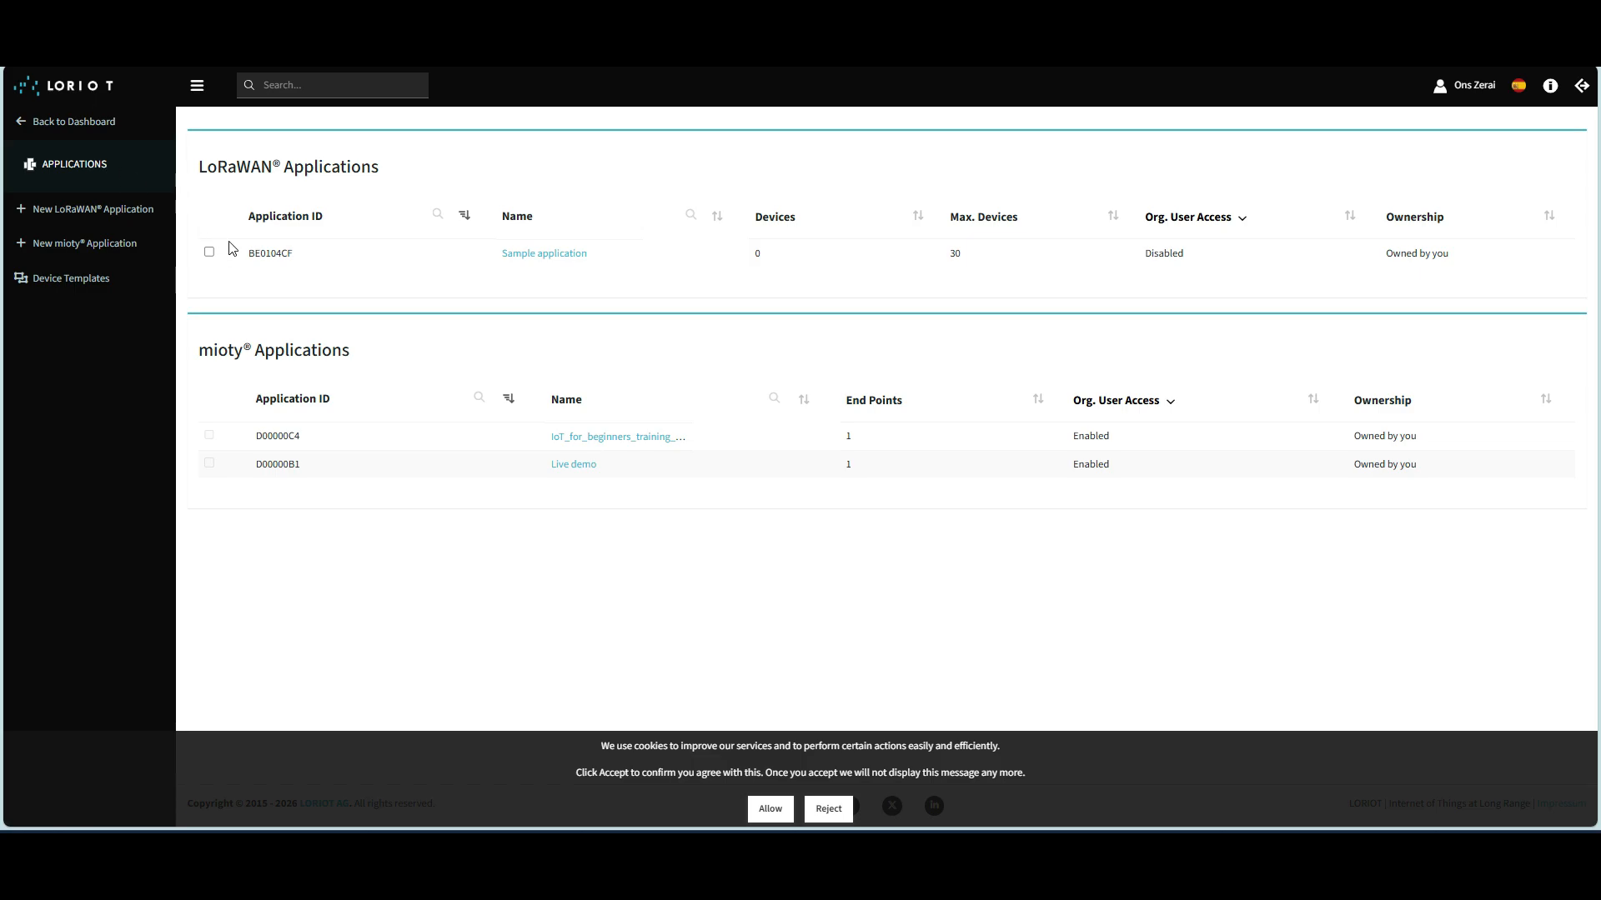
In Live demo's end points, note SNR 27.2 and frame count 42, then view the latest data records.
left_click(573, 464)
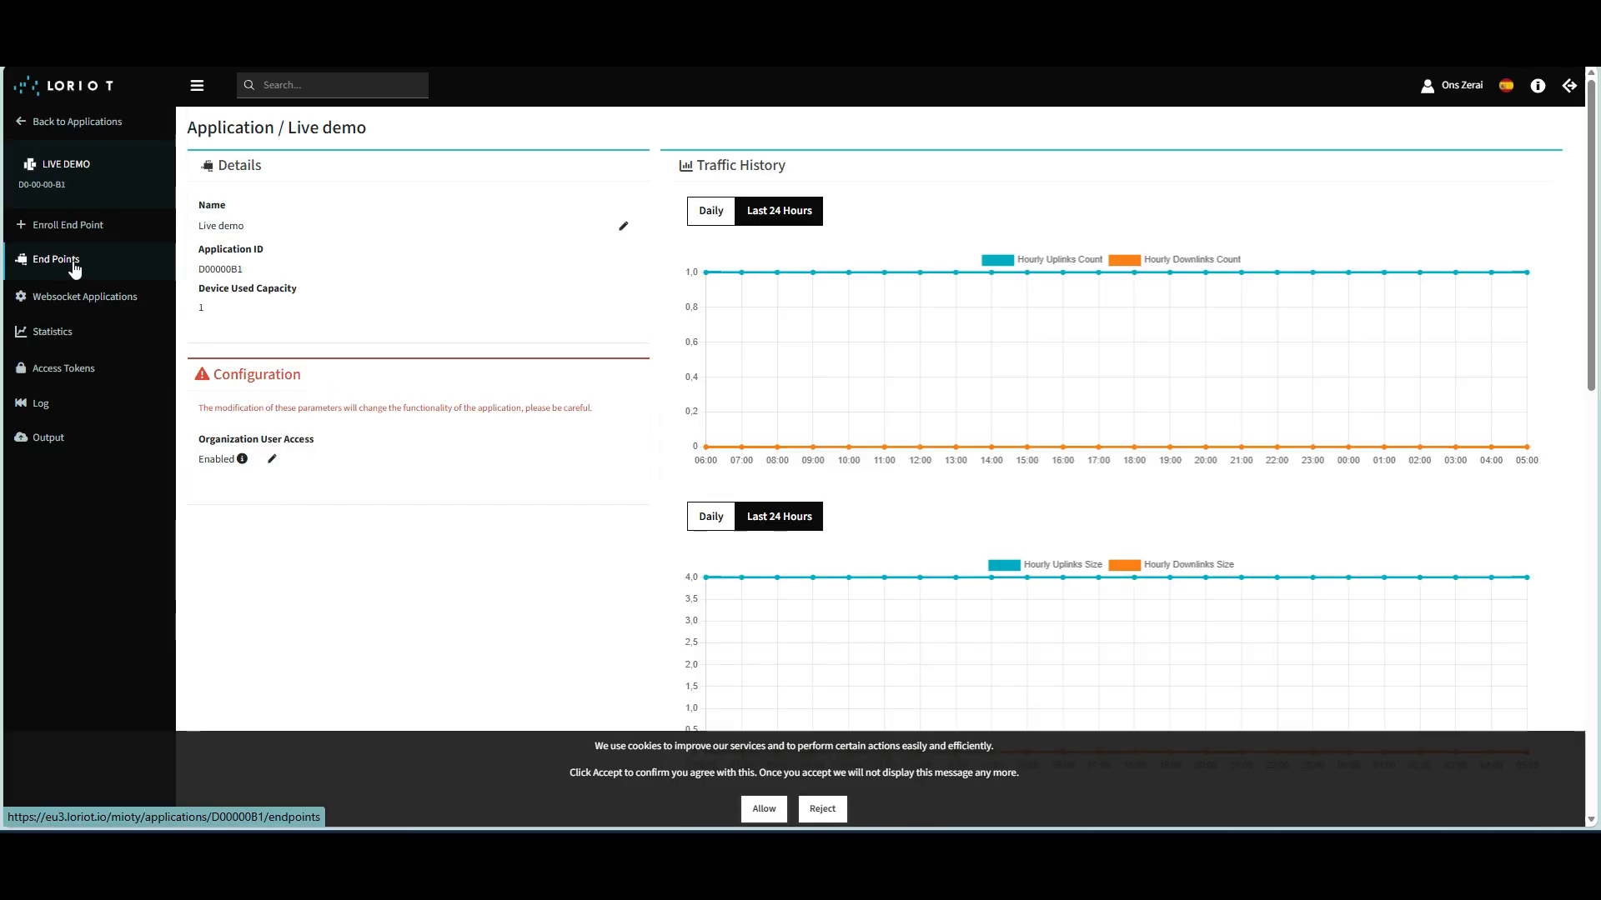
left_click(74, 265)
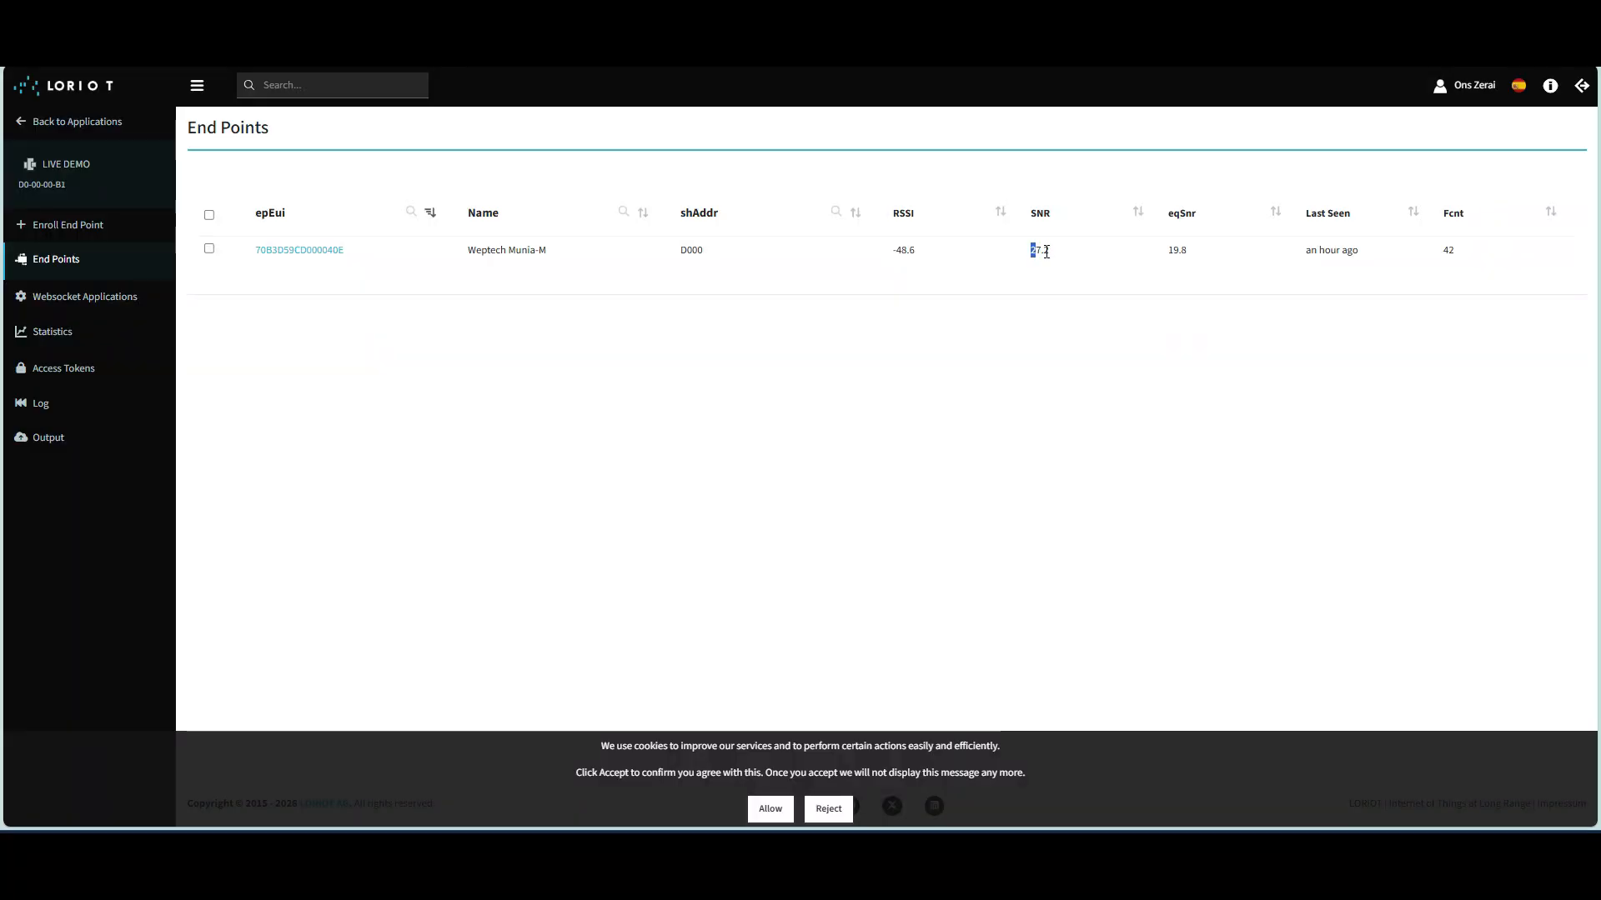
double_click(1040, 250)
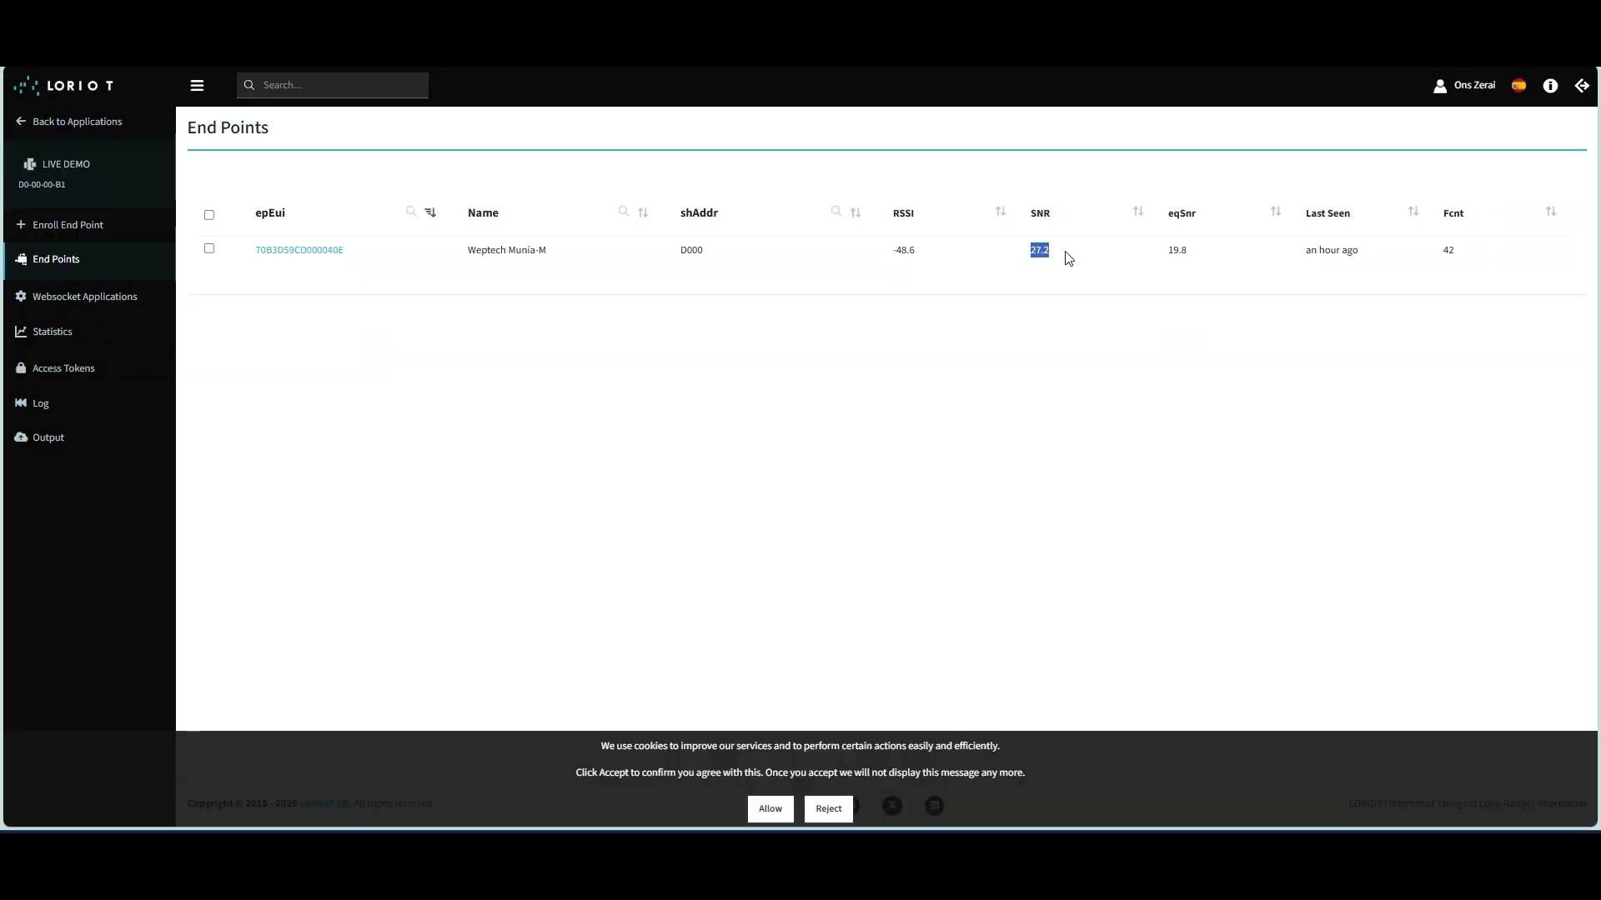
double_click(1448, 250)
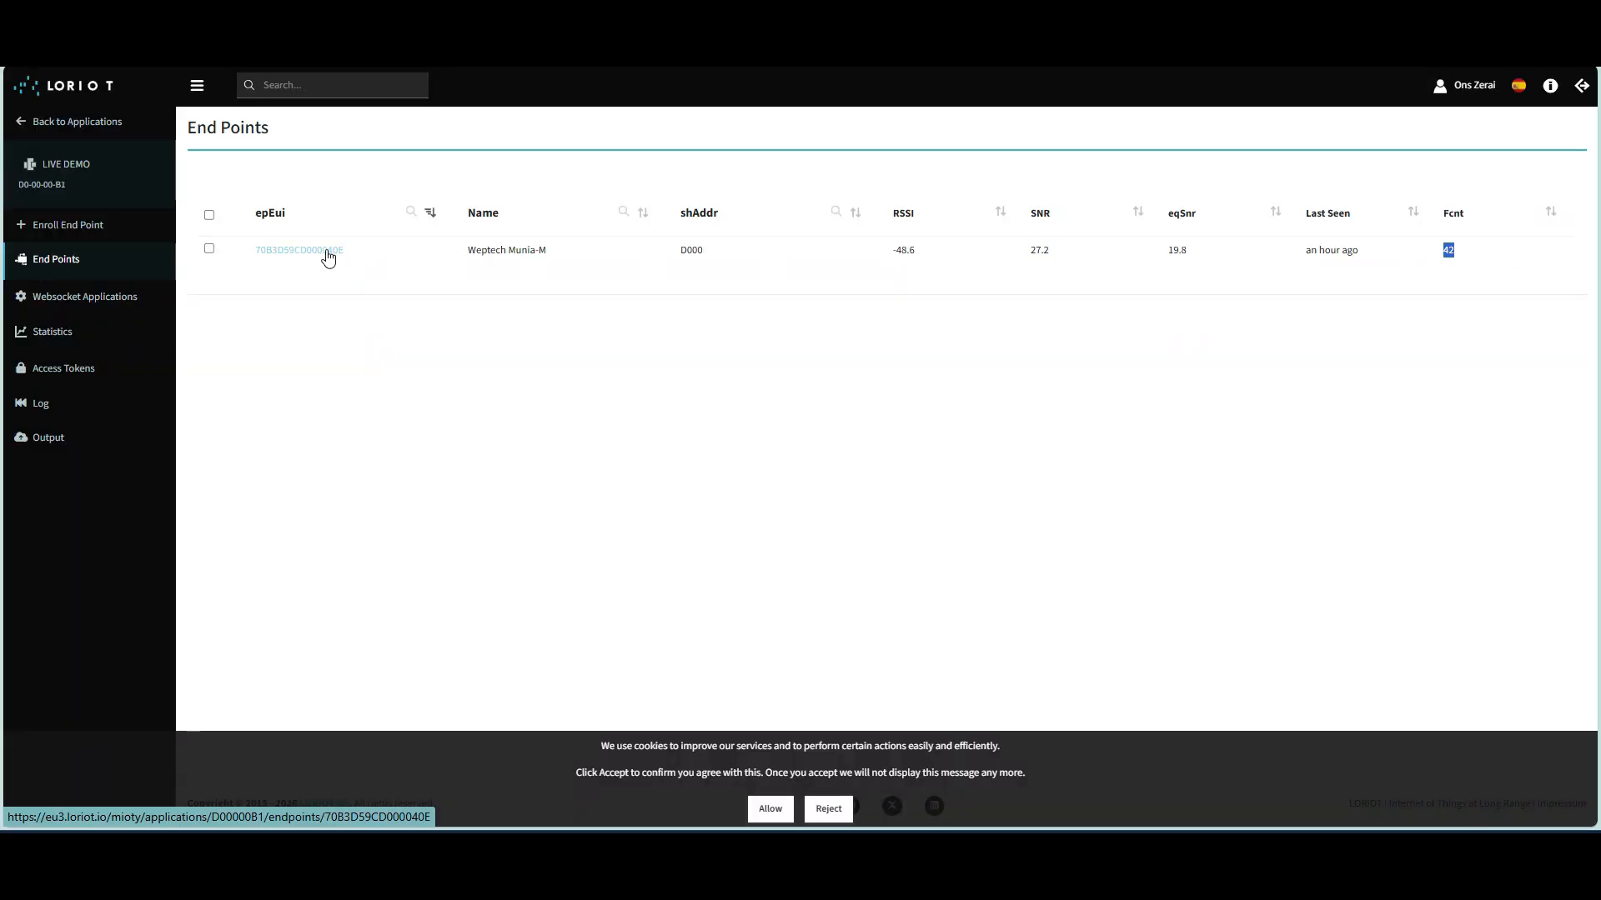
left_click(327, 251)
scroll(586, 318, "down", 5)
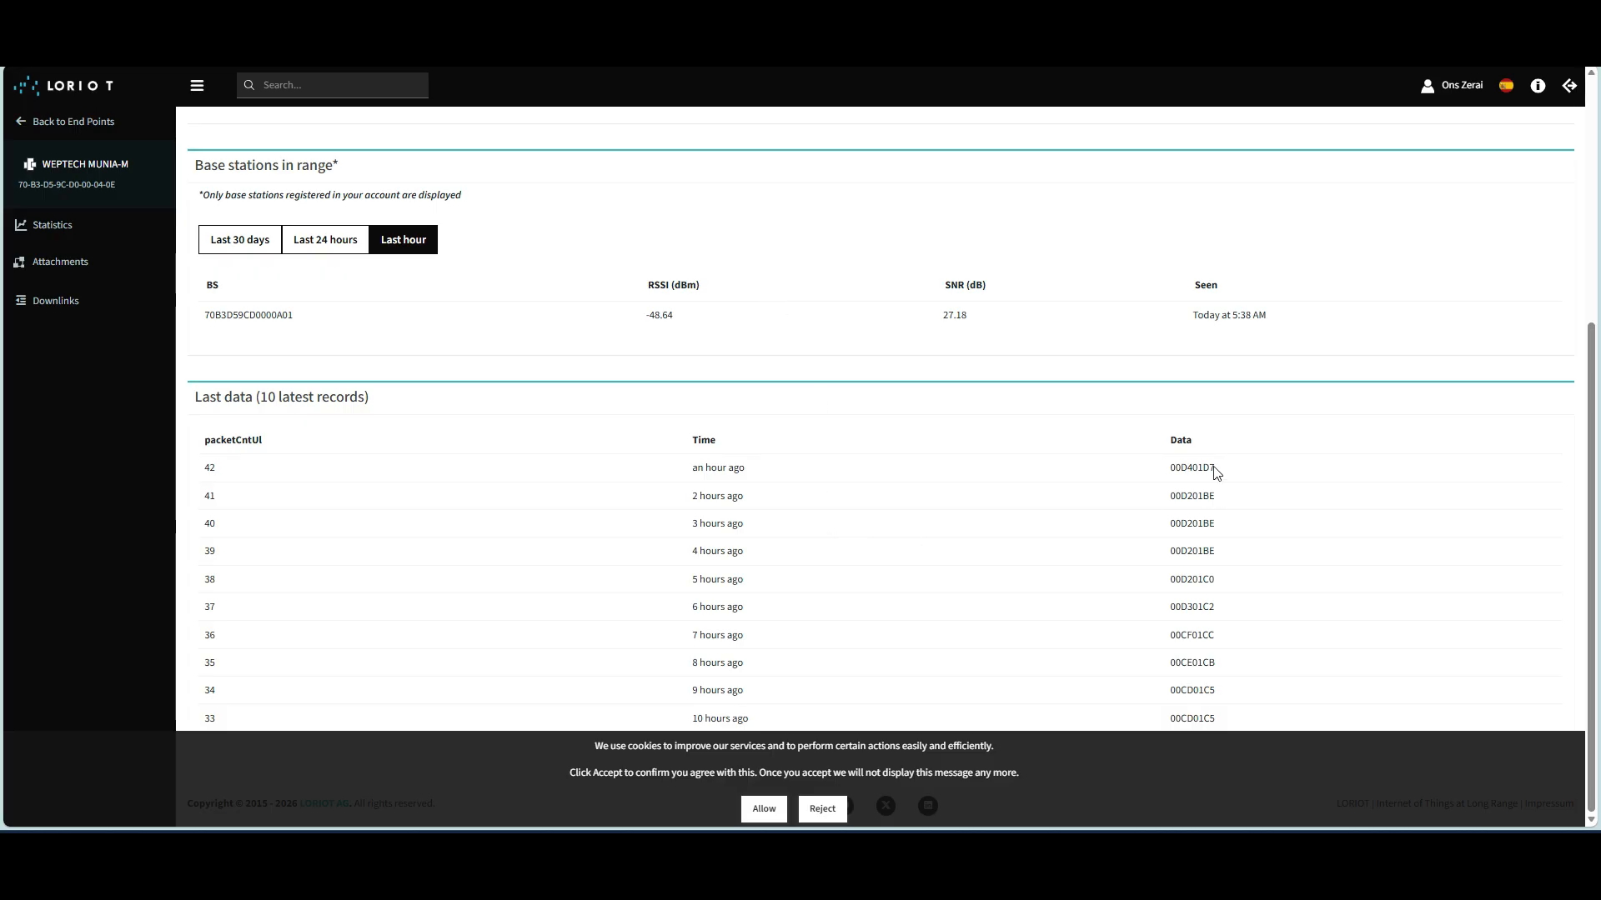
left_click_drag(1169, 467, 1219, 473)
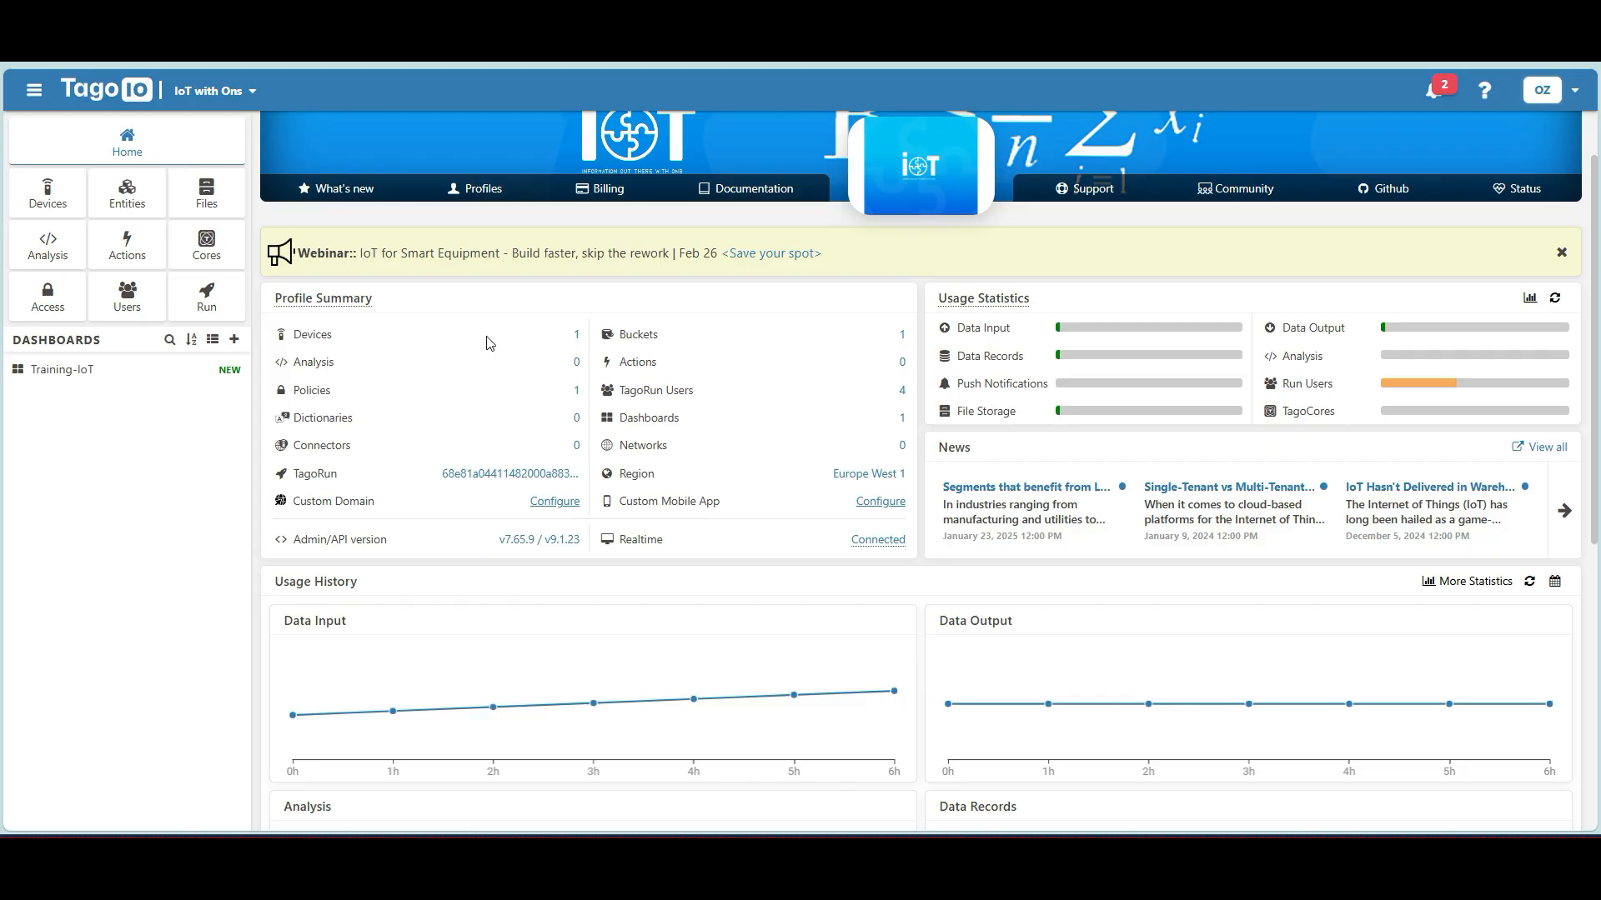
scroll(489, 343, "up", 2)
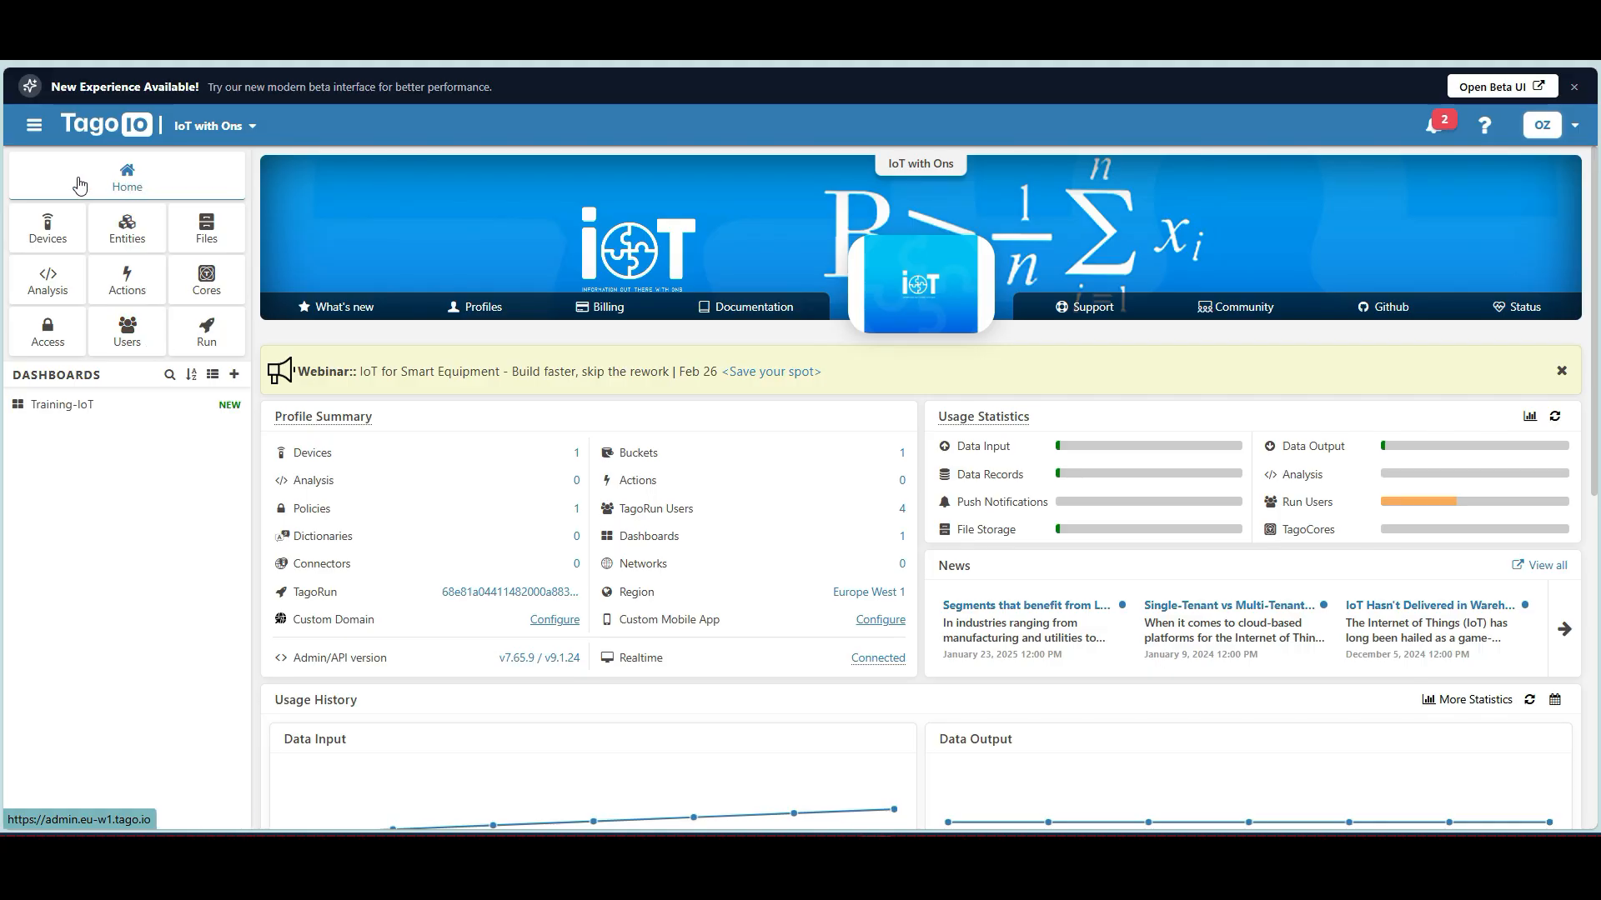
Start adding a new device from the Devices list and browse the connector networks.
left_click(67, 243)
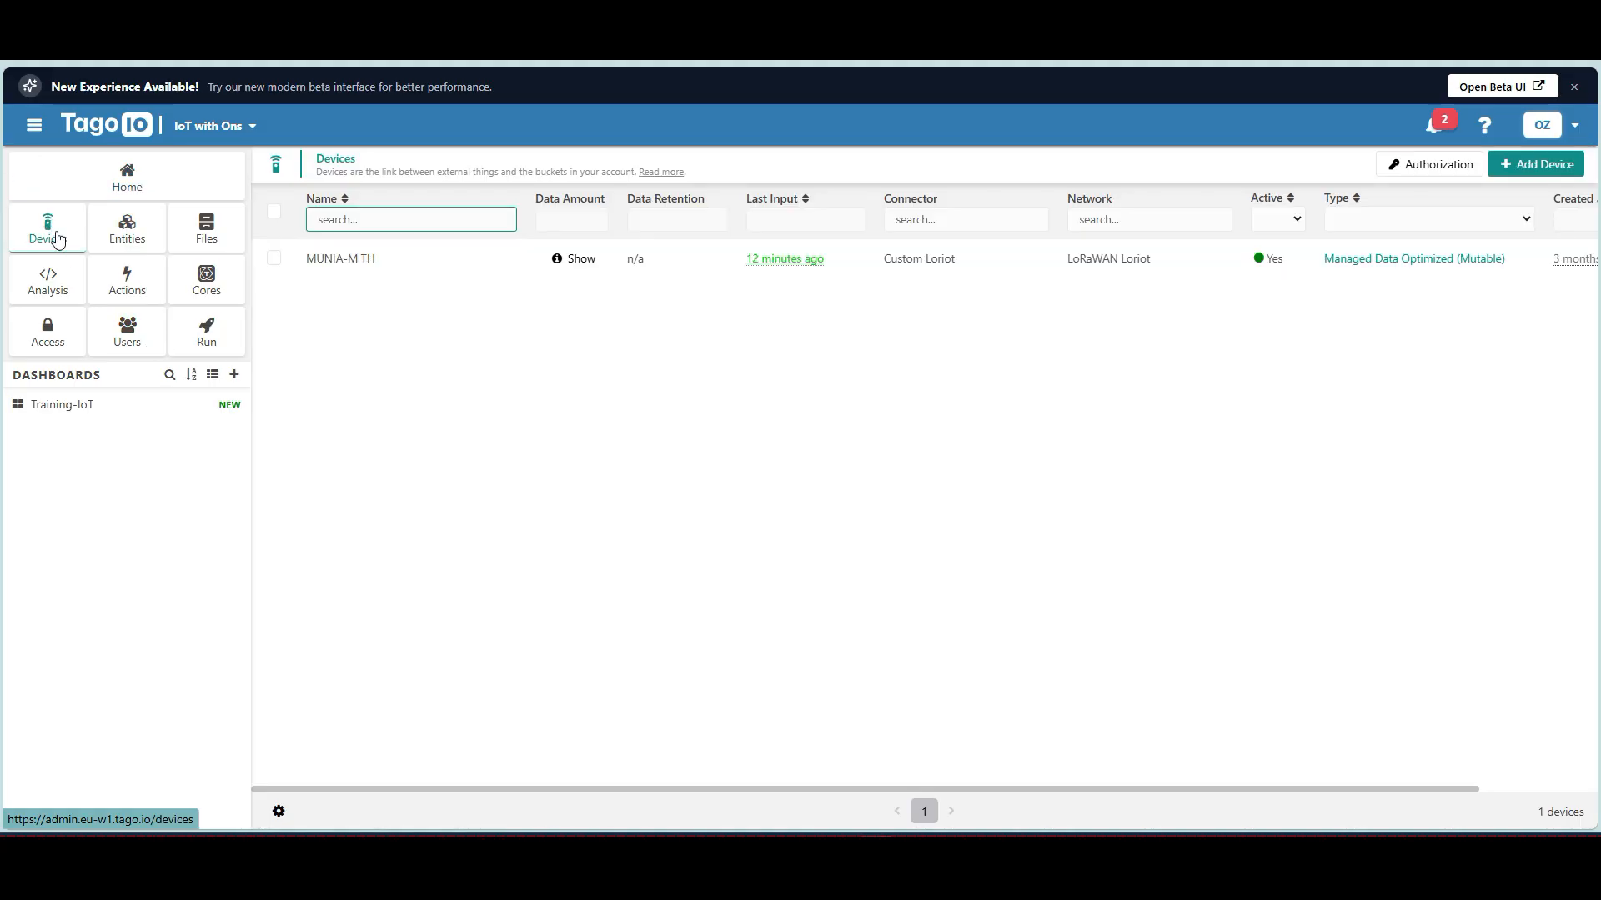
left_click(1527, 166)
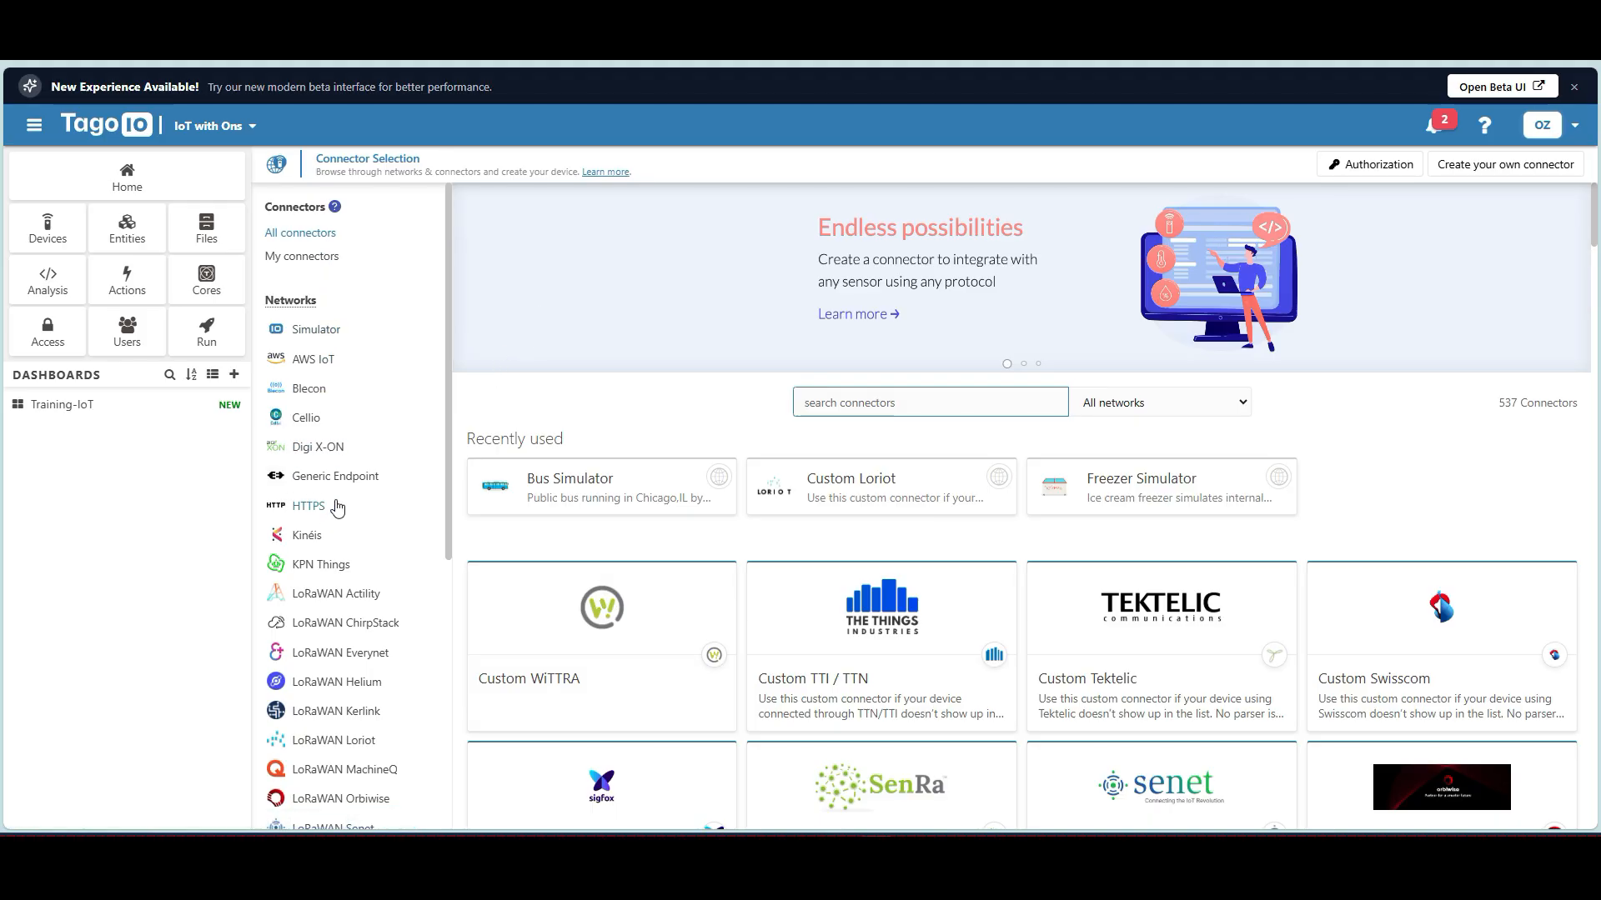
scroll(367, 504, "down", 4)
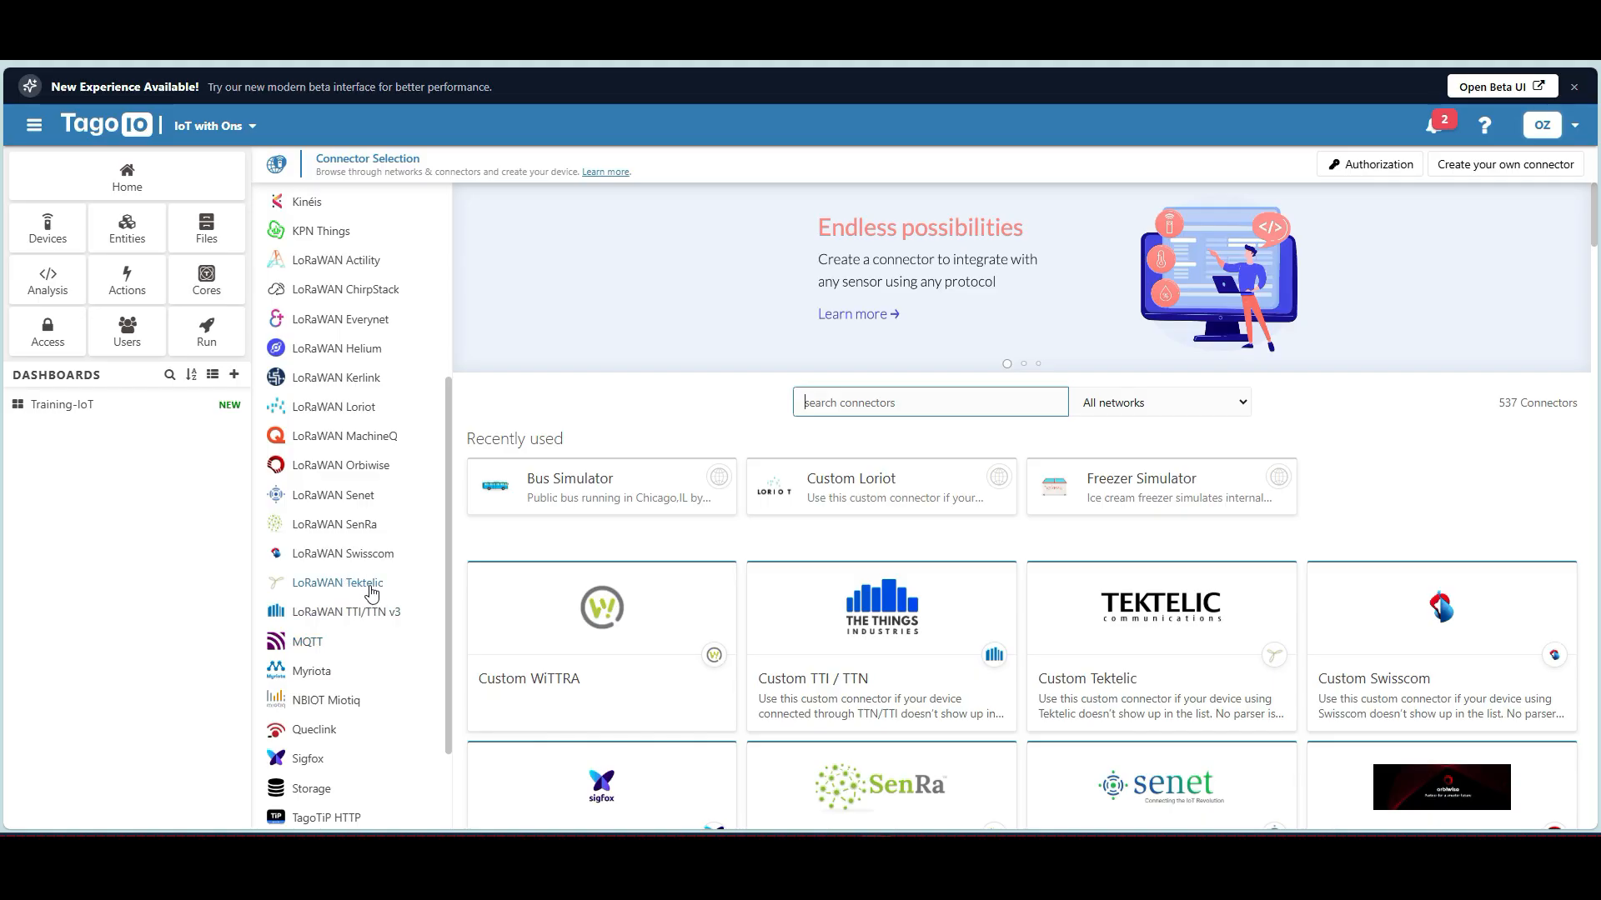
scroll(398, 529, "up", 3)
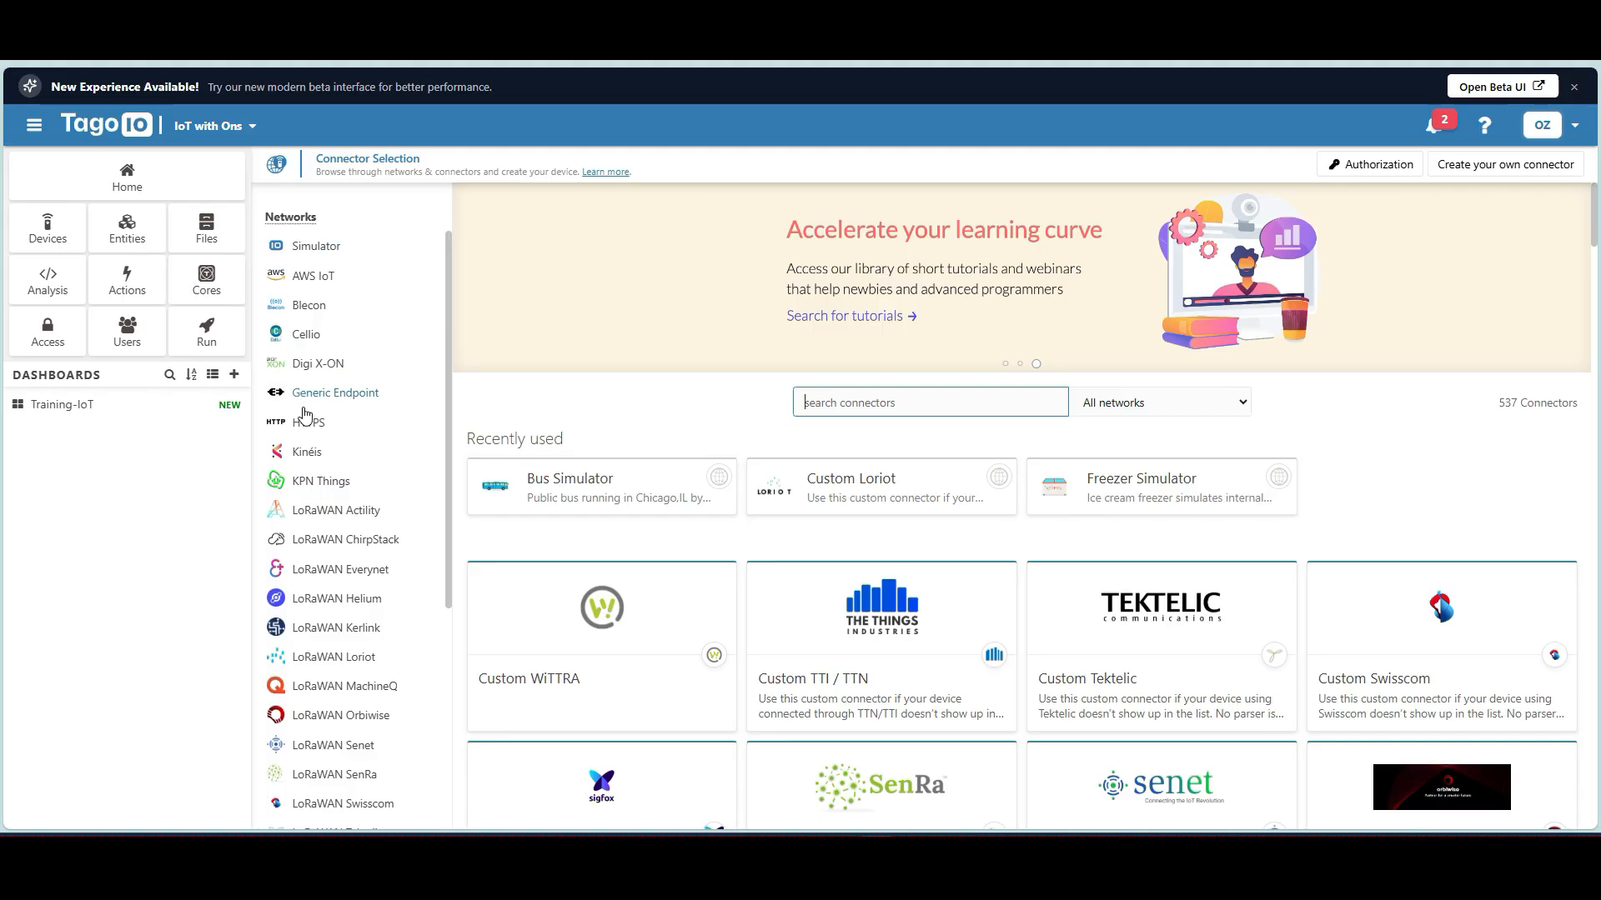
scroll(308, 409, "down", 1)
scroll(321, 451, "down", 3)
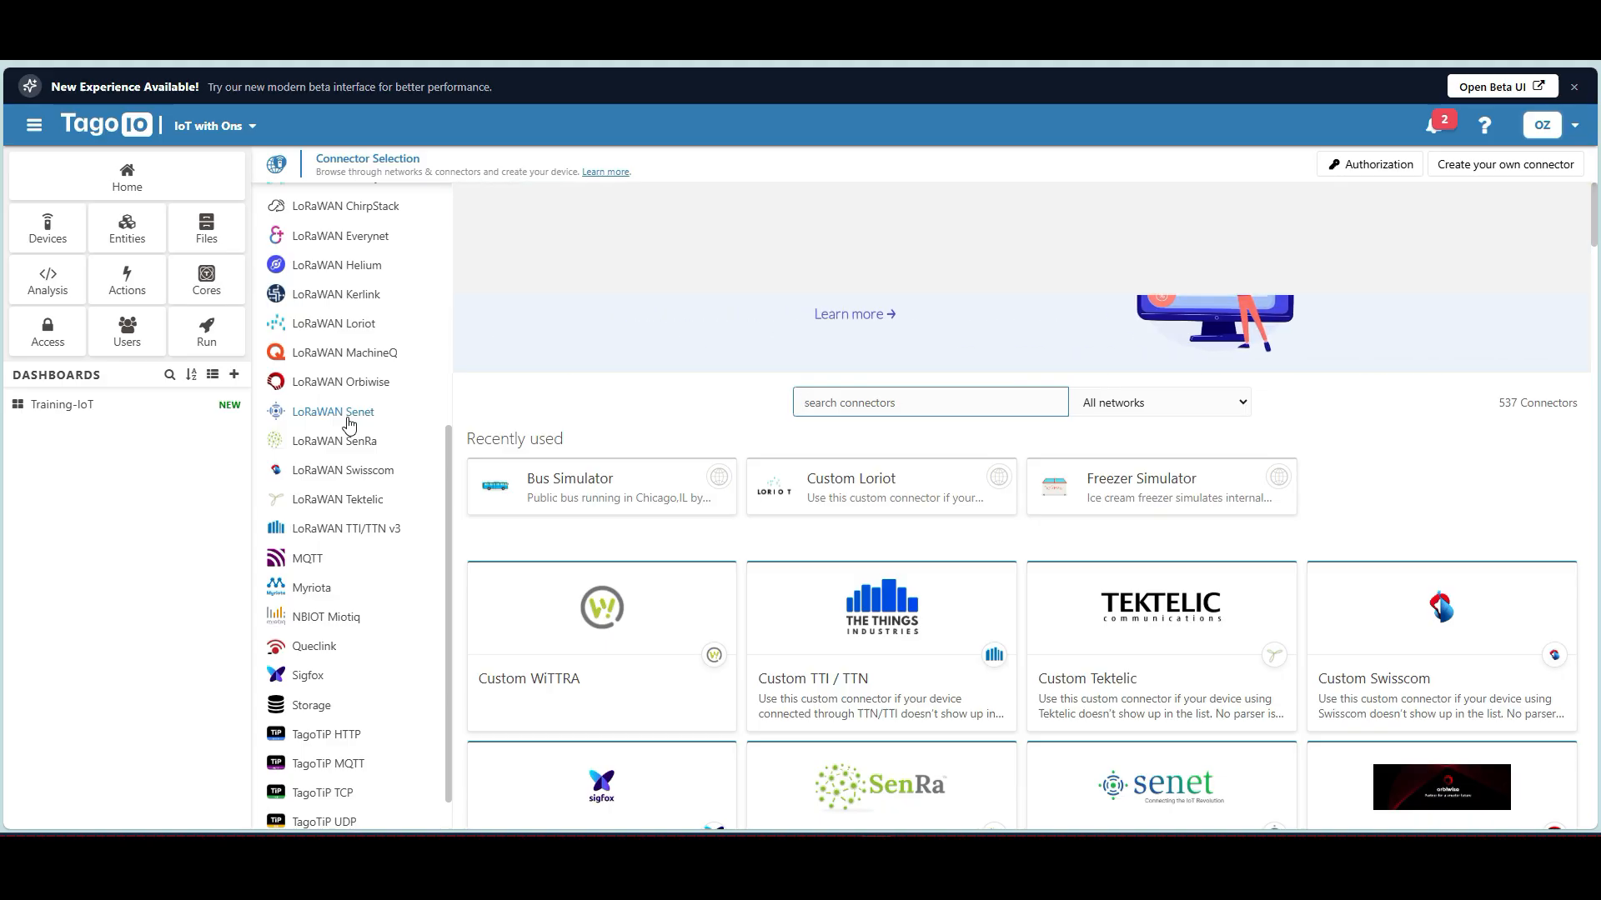
scroll(356, 479, "down", 1)
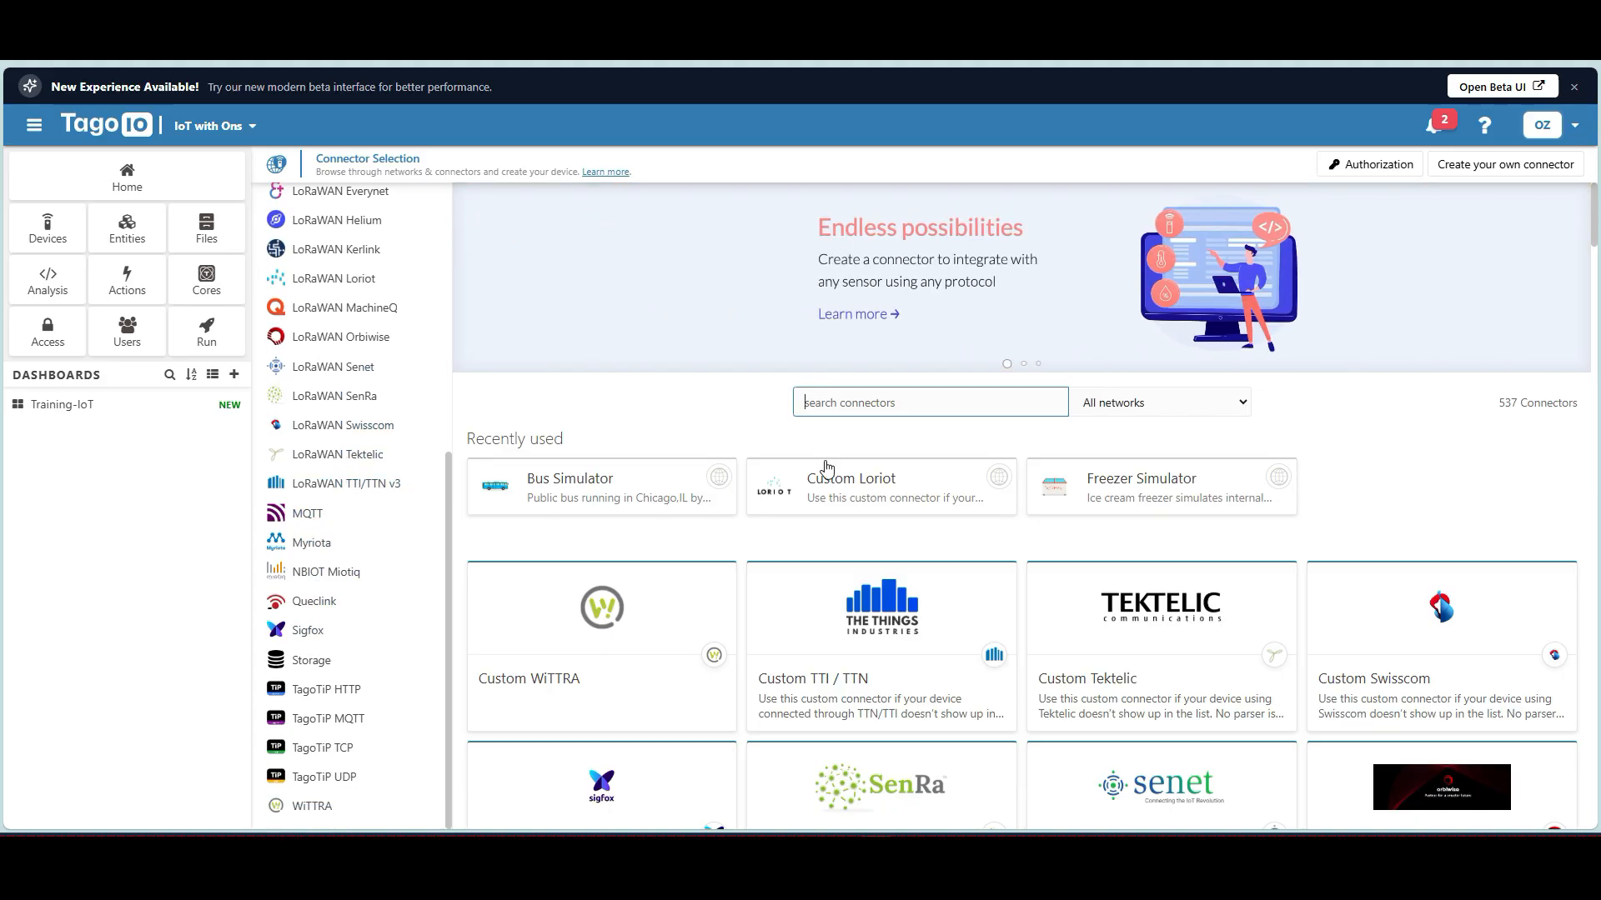
Scroll through the network list and custom connector catalogue on the Connector Selection page.
scroll(870, 389, "down", 6)
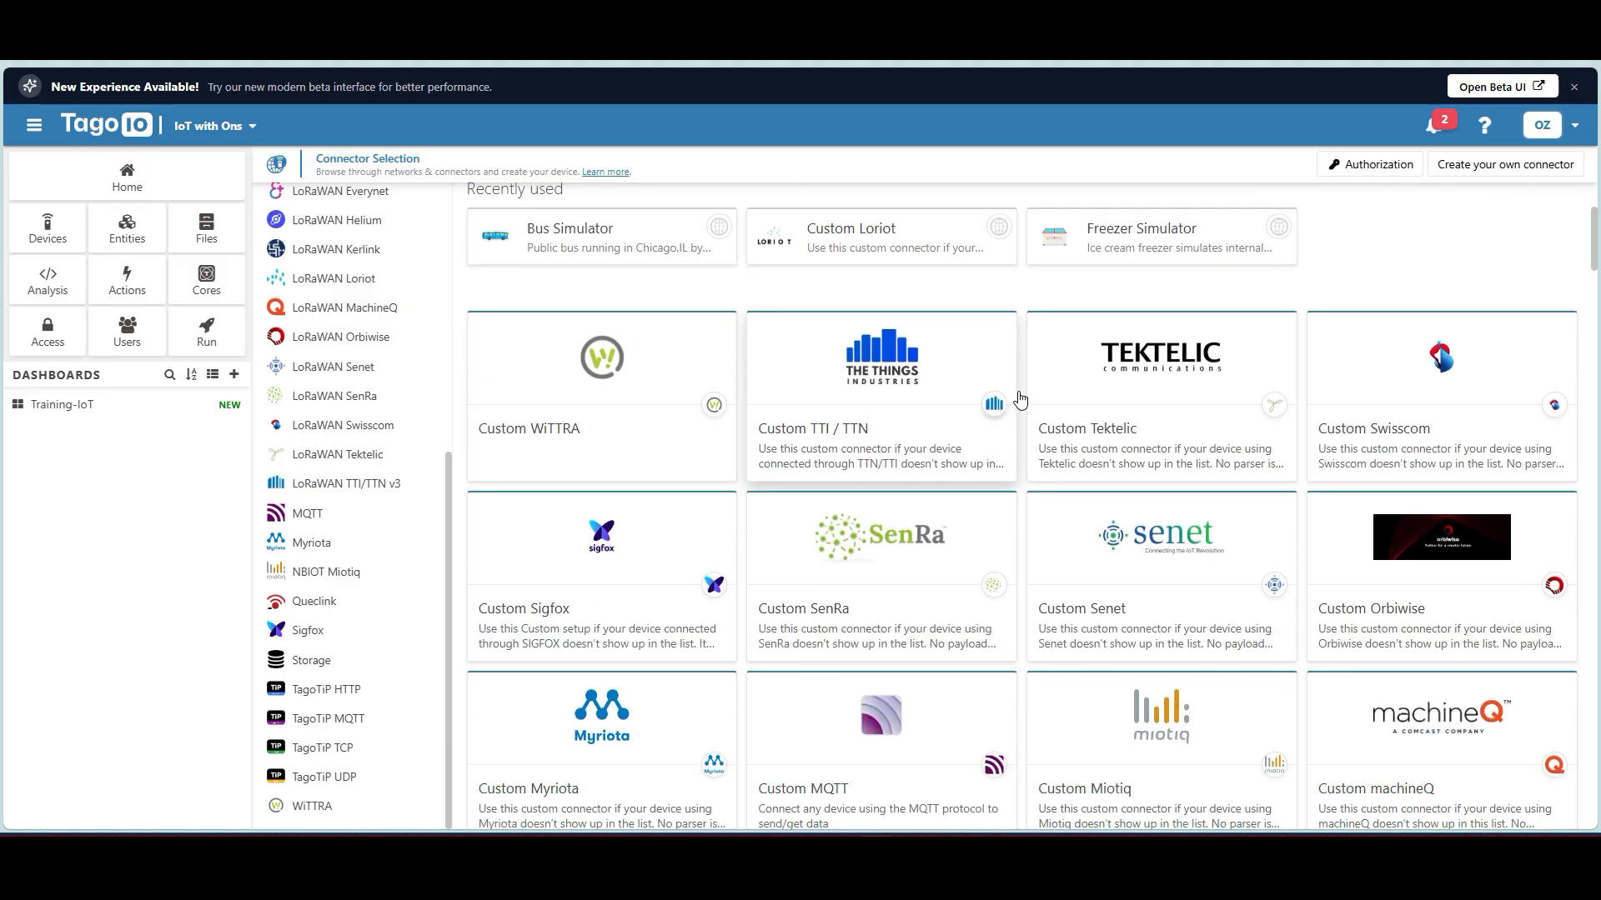
scroll(1014, 402, "down", 6)
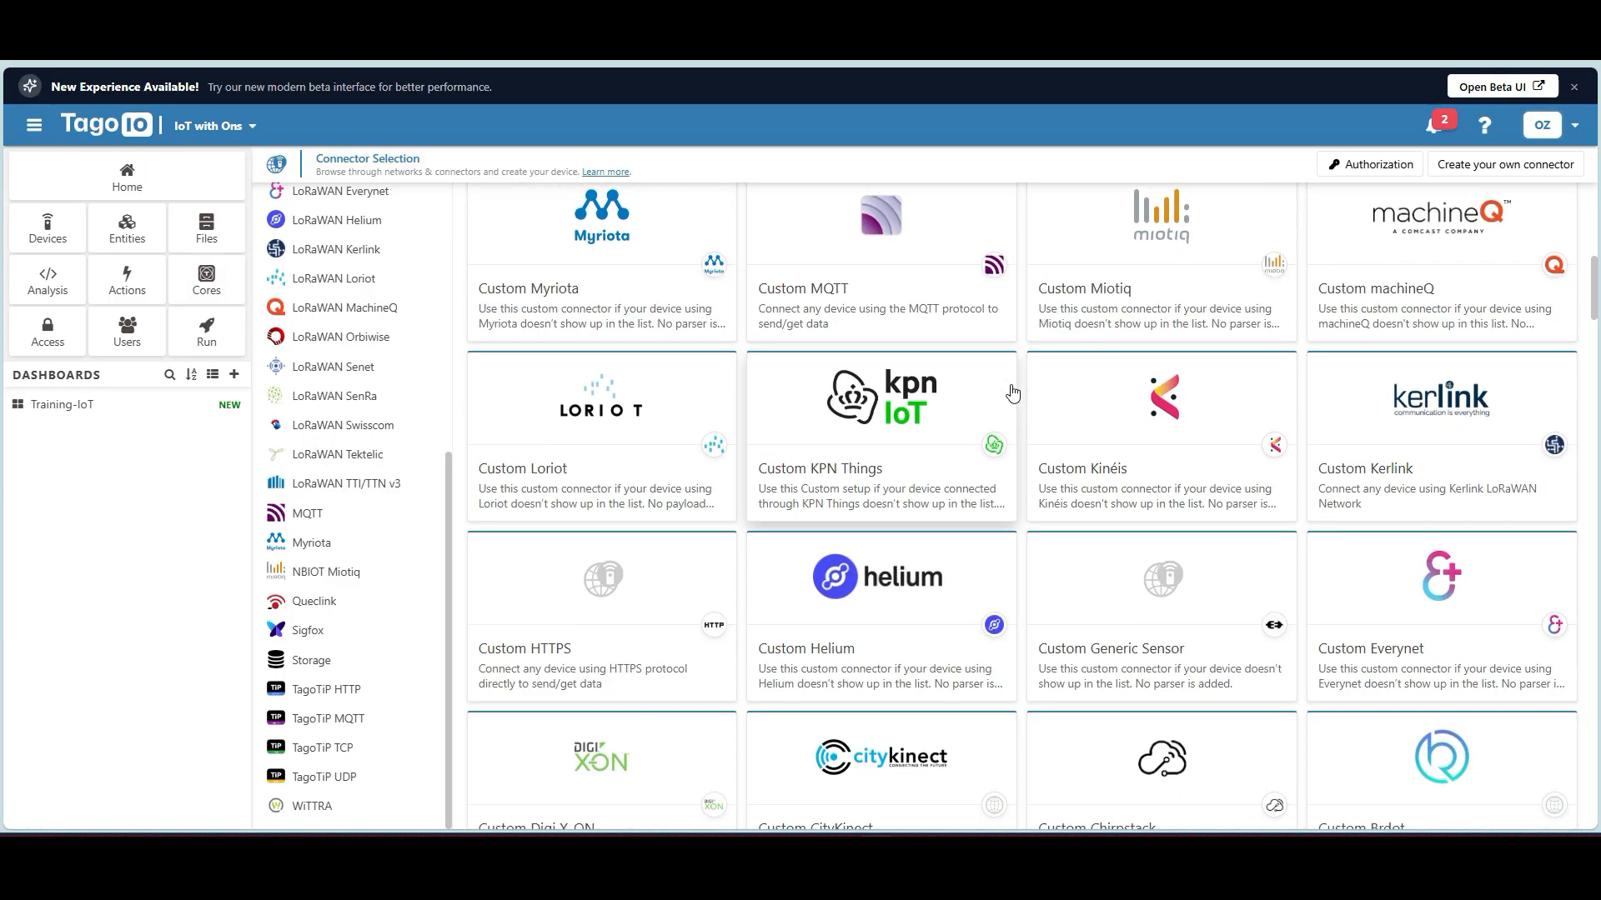
scroll(1013, 397, "down", 4)
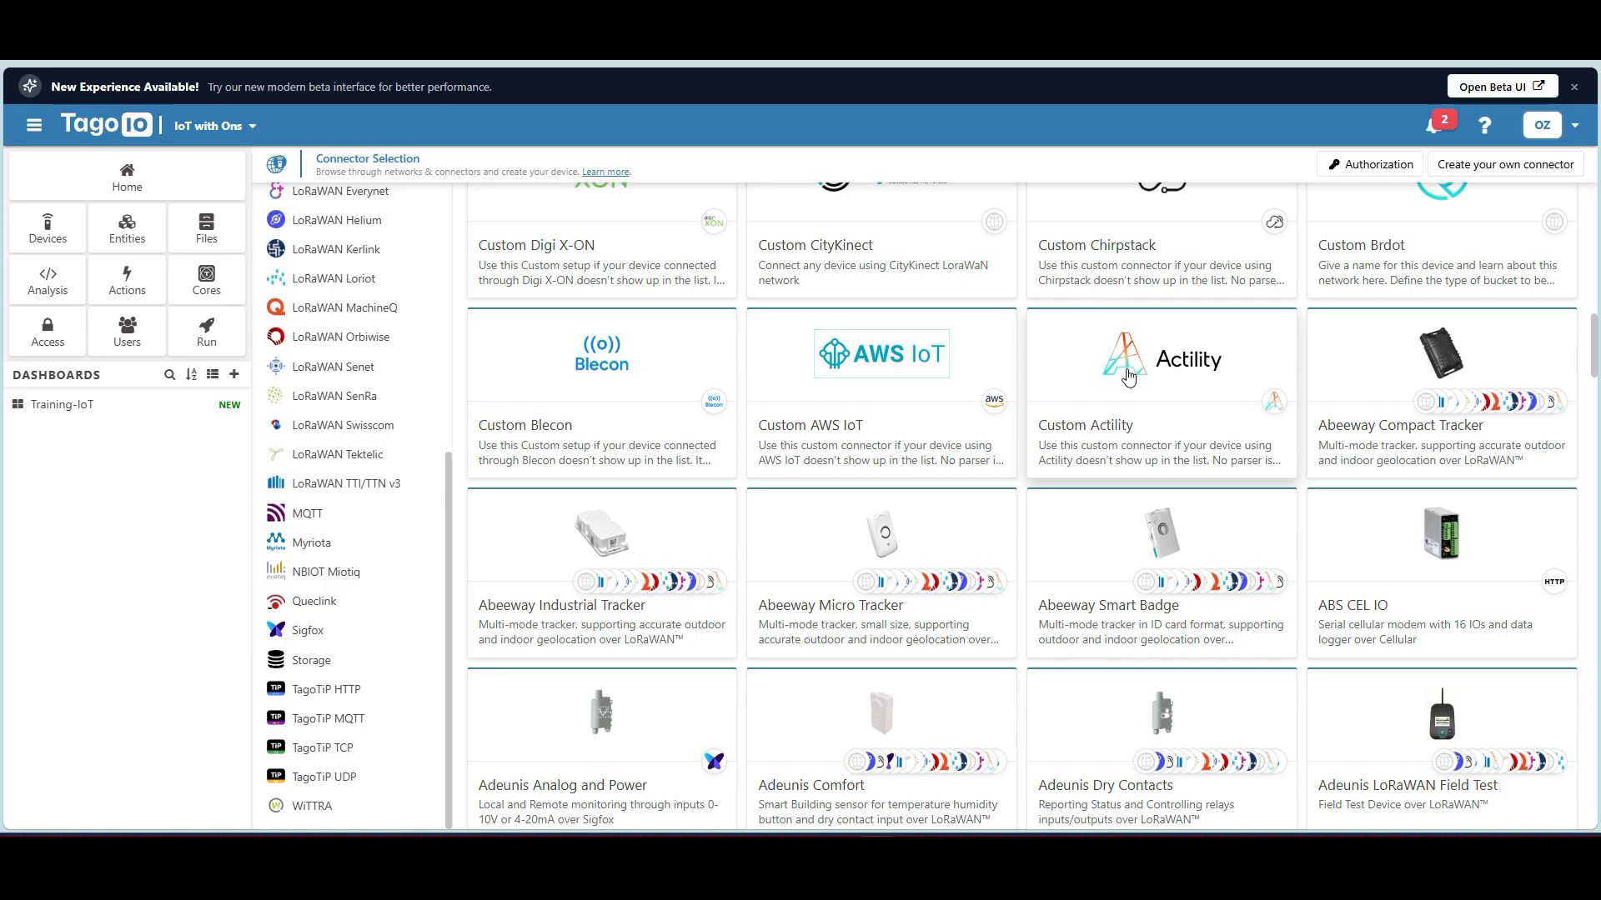
scroll(1130, 373, "down", 4)
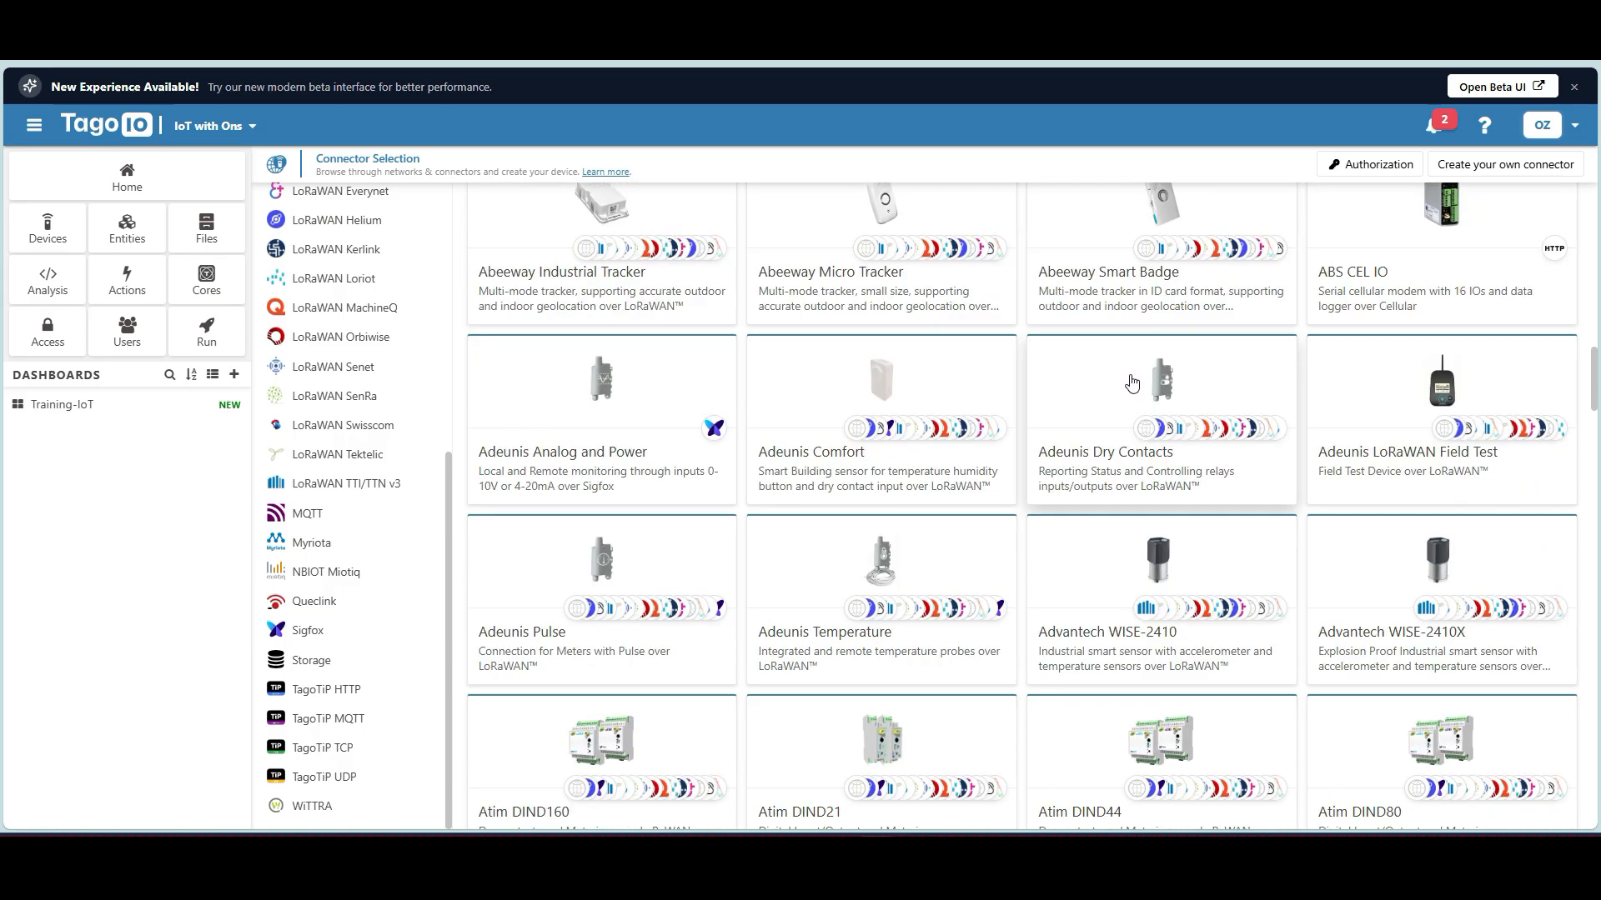
scroll(1128, 375, "down", 9)
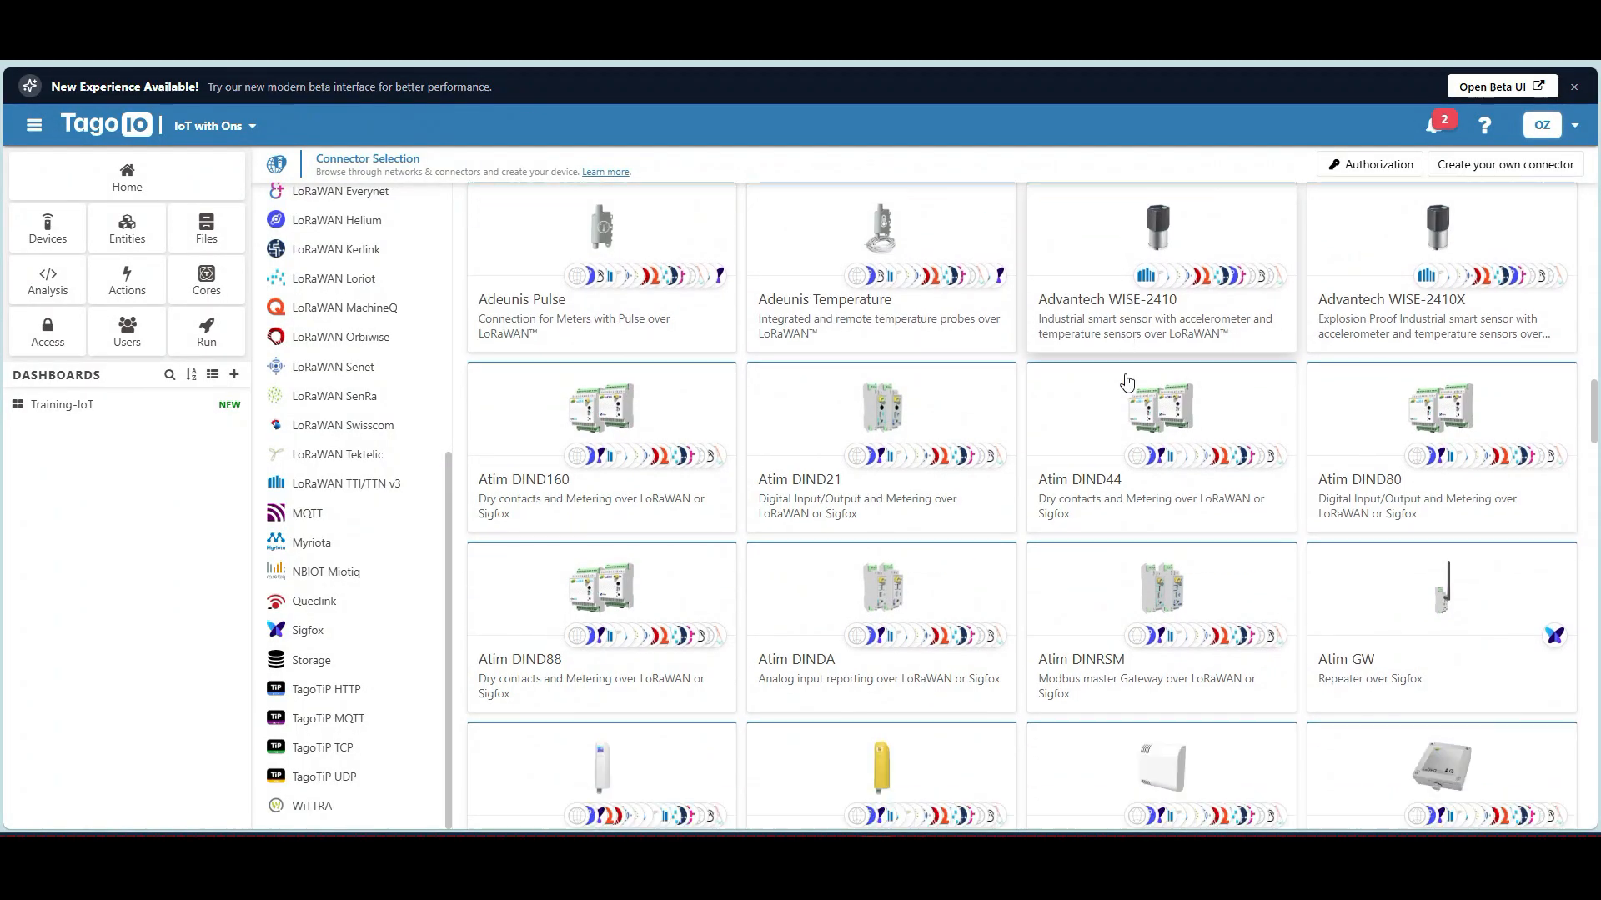
scroll(1101, 388, "down", 9)
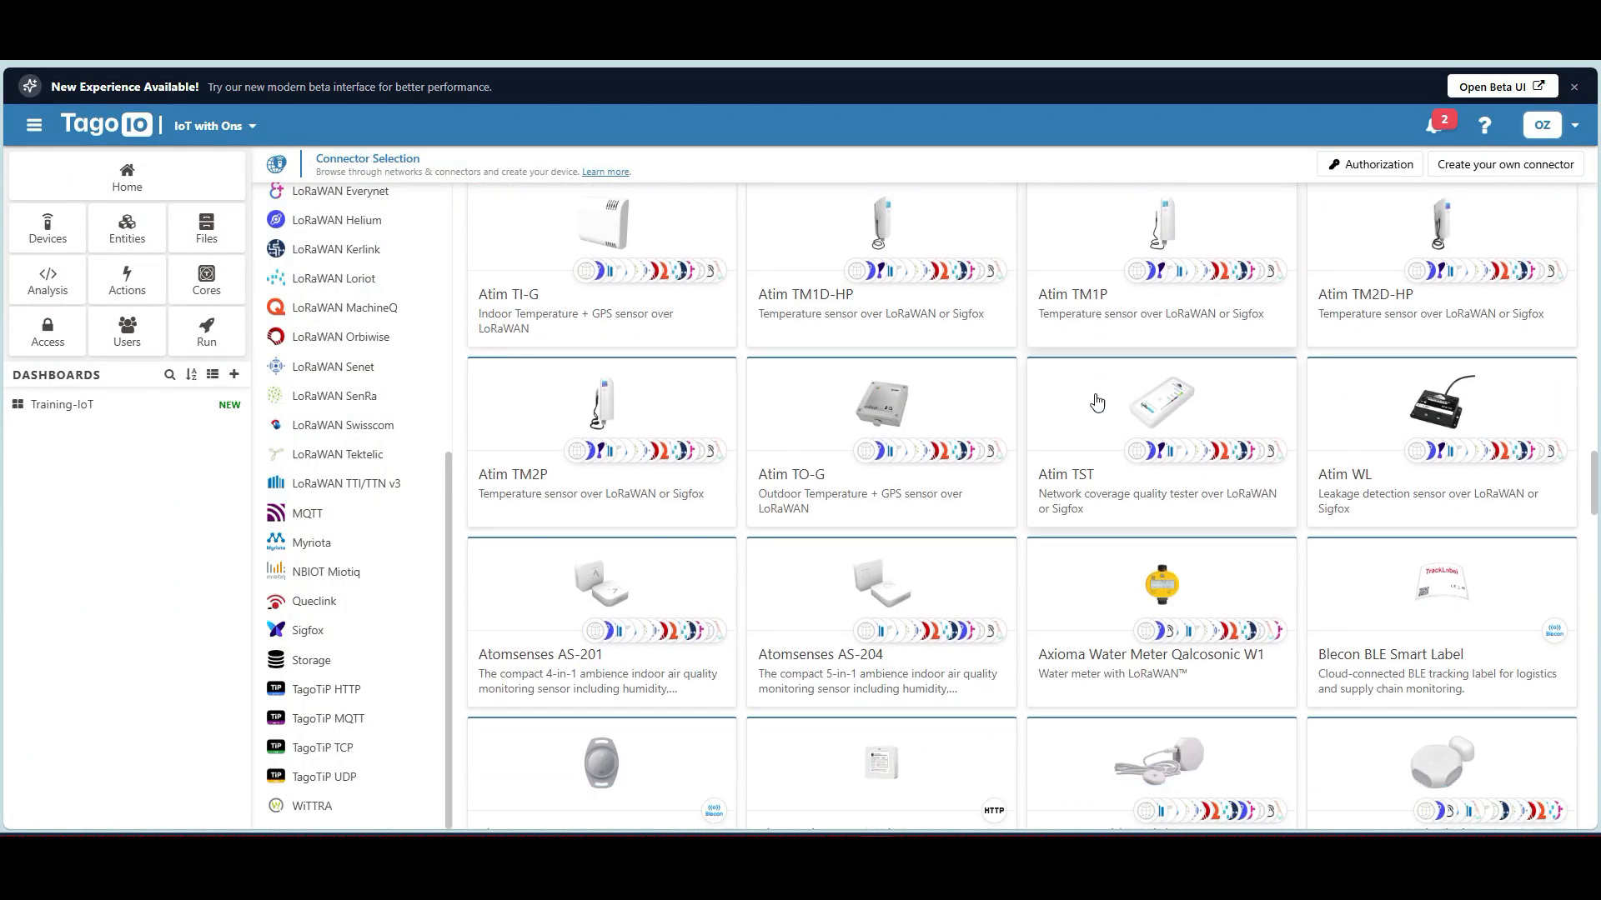
scroll(1086, 406, "down", 3)
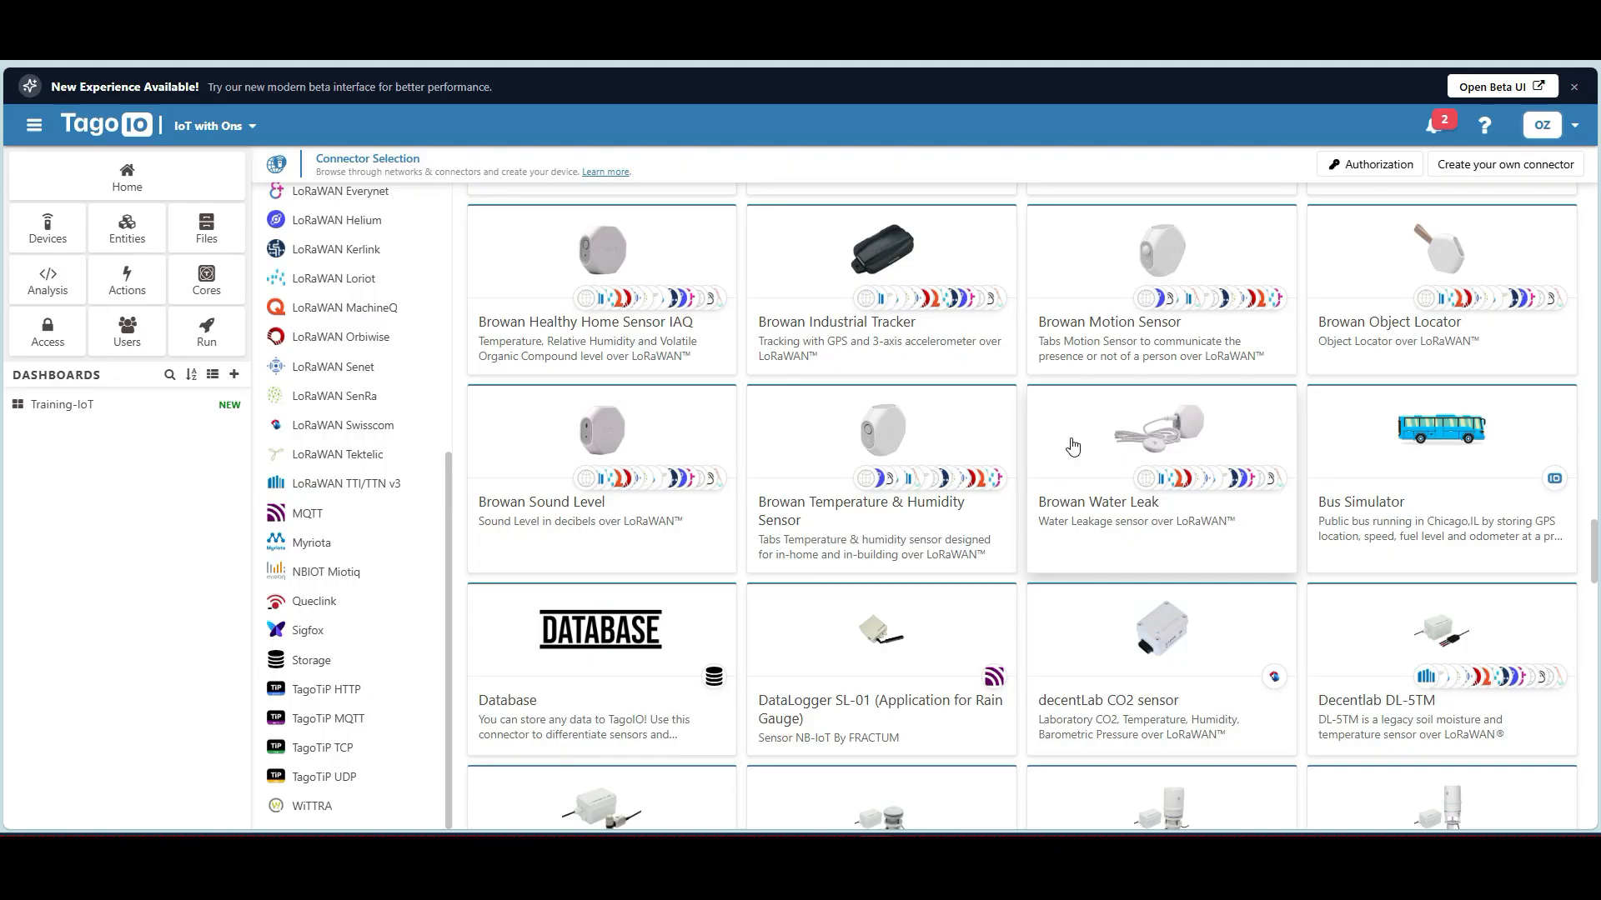
scroll(1101, 442, "up", 15)
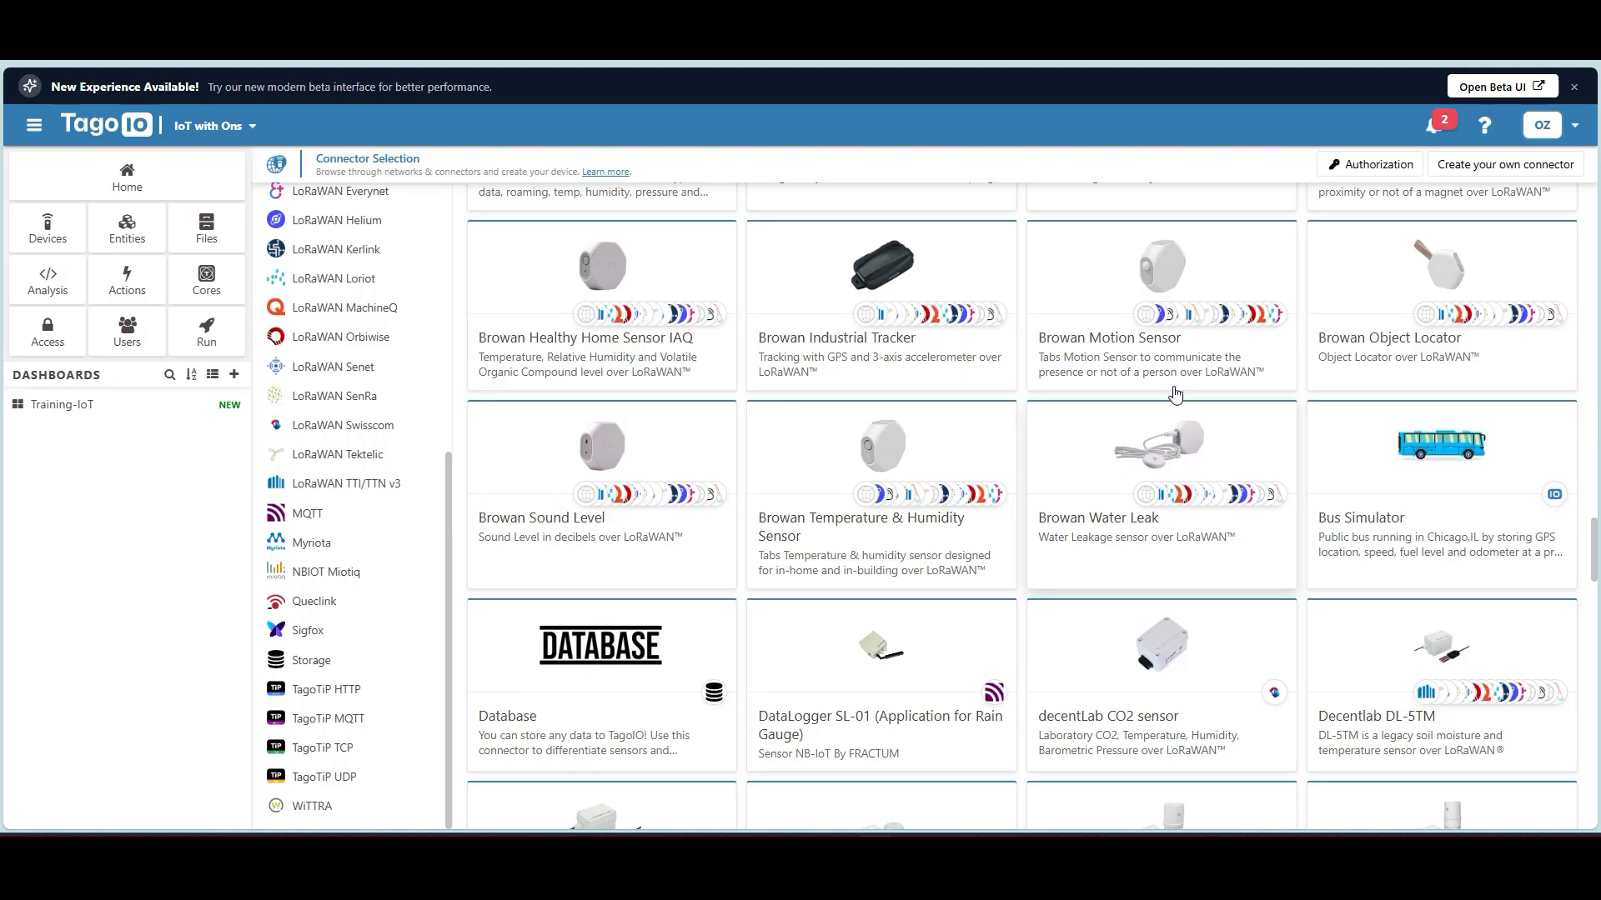
scroll(1176, 401, "up", 5)
scroll(383, 417, "up", 5)
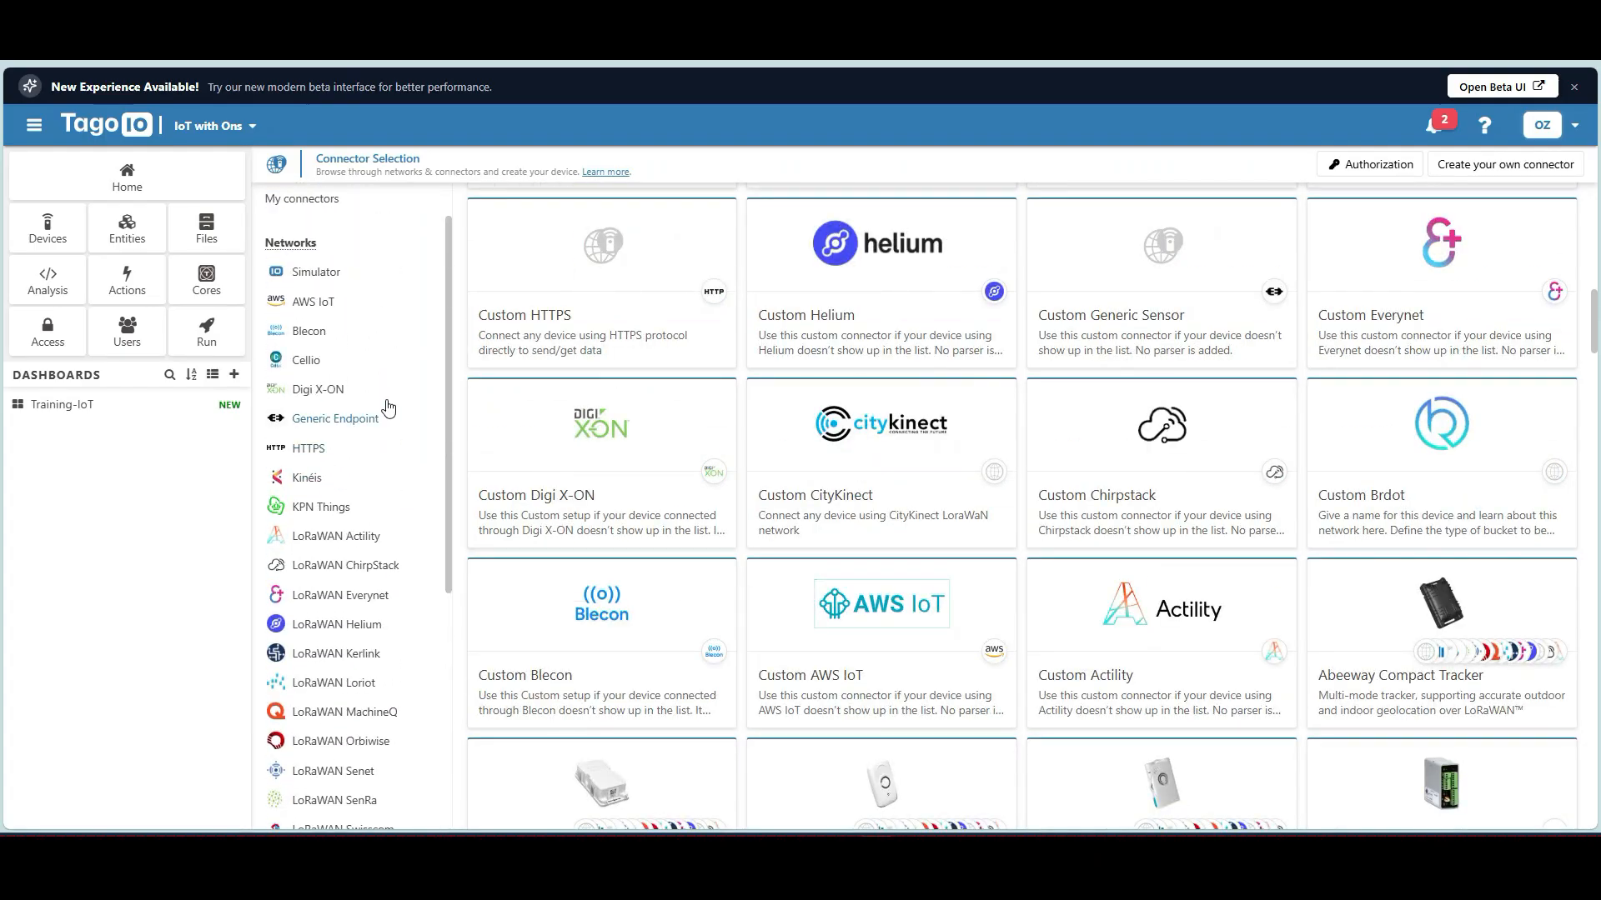
scroll(371, 428, "down", 2)
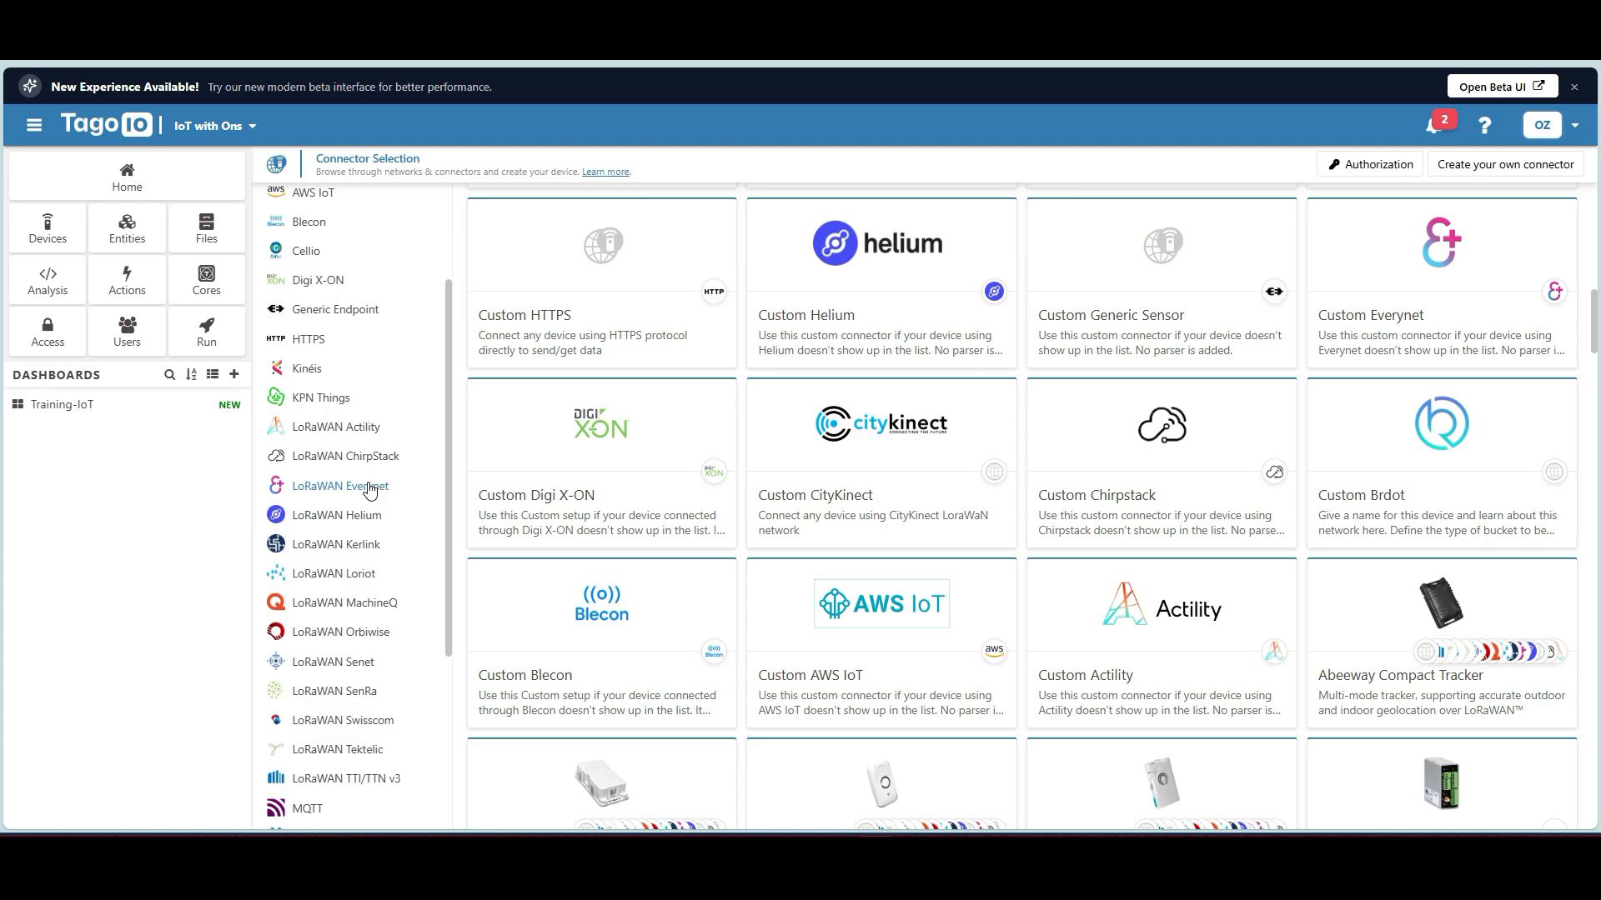
scroll(433, 567, "up", 3)
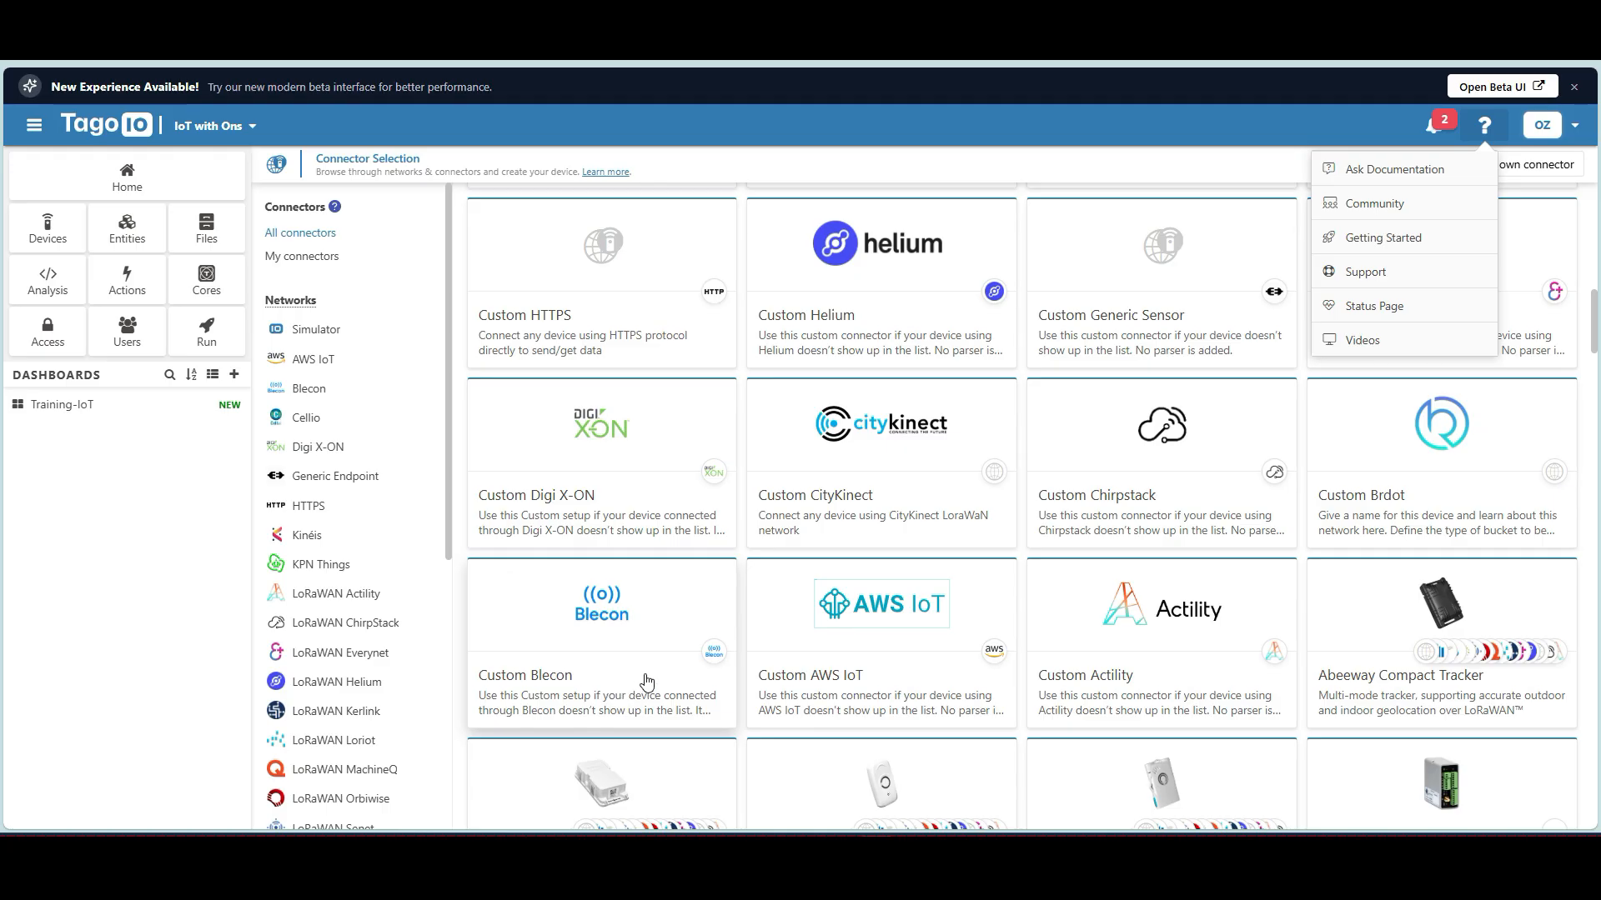
Ask the documentation assistant how to receive LORIOT data and review its answer.
left_click(1386, 175)
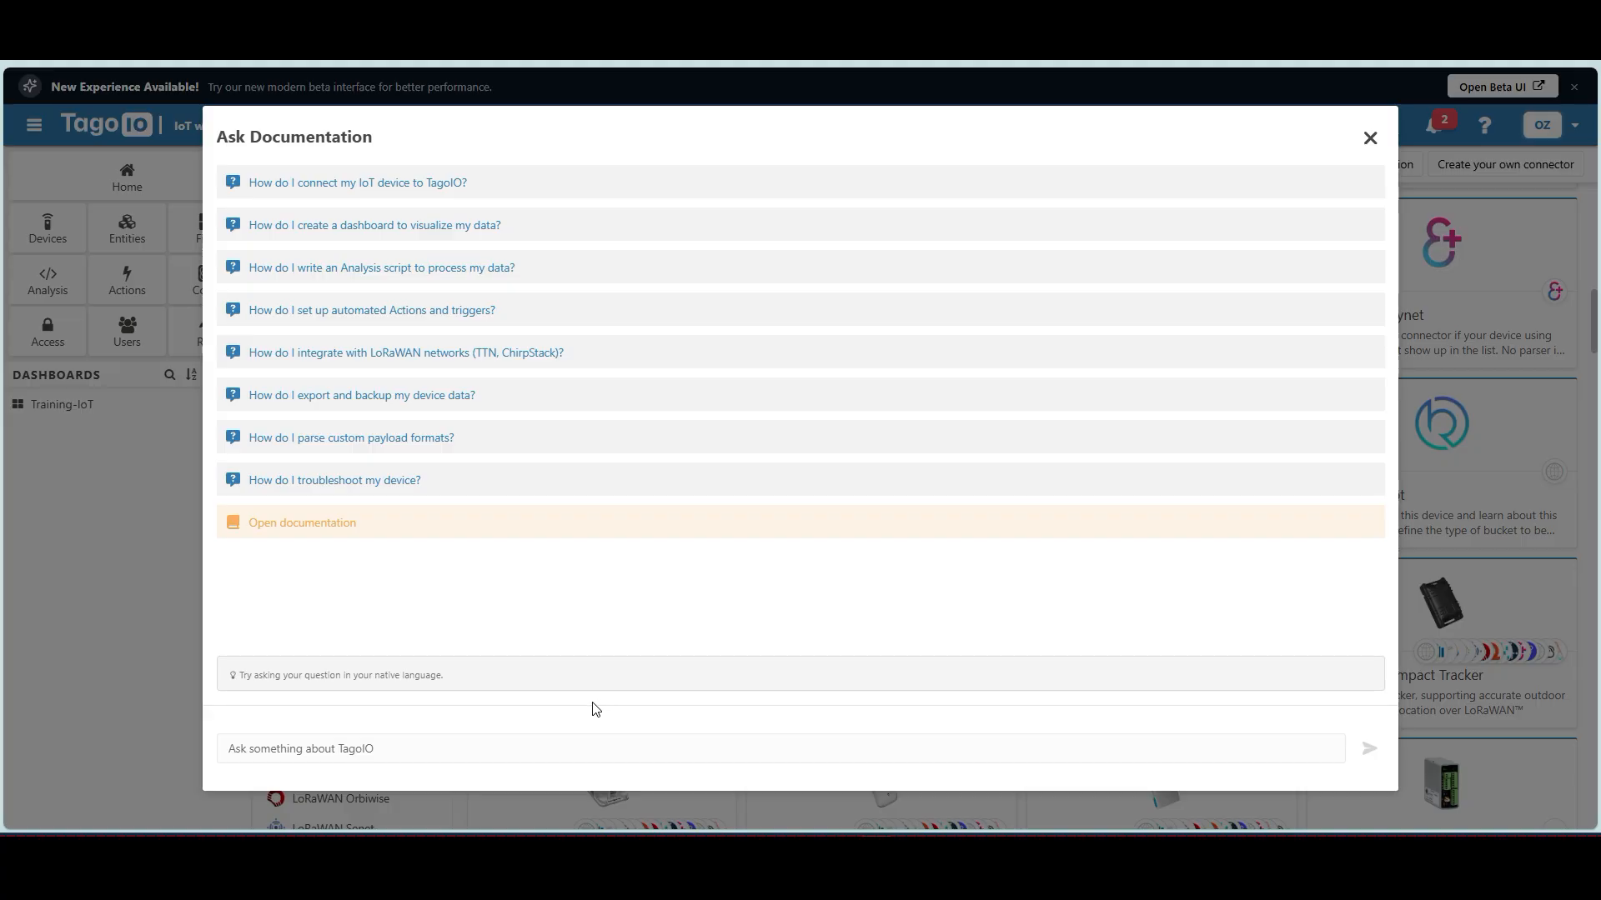
left_click(320, 749)
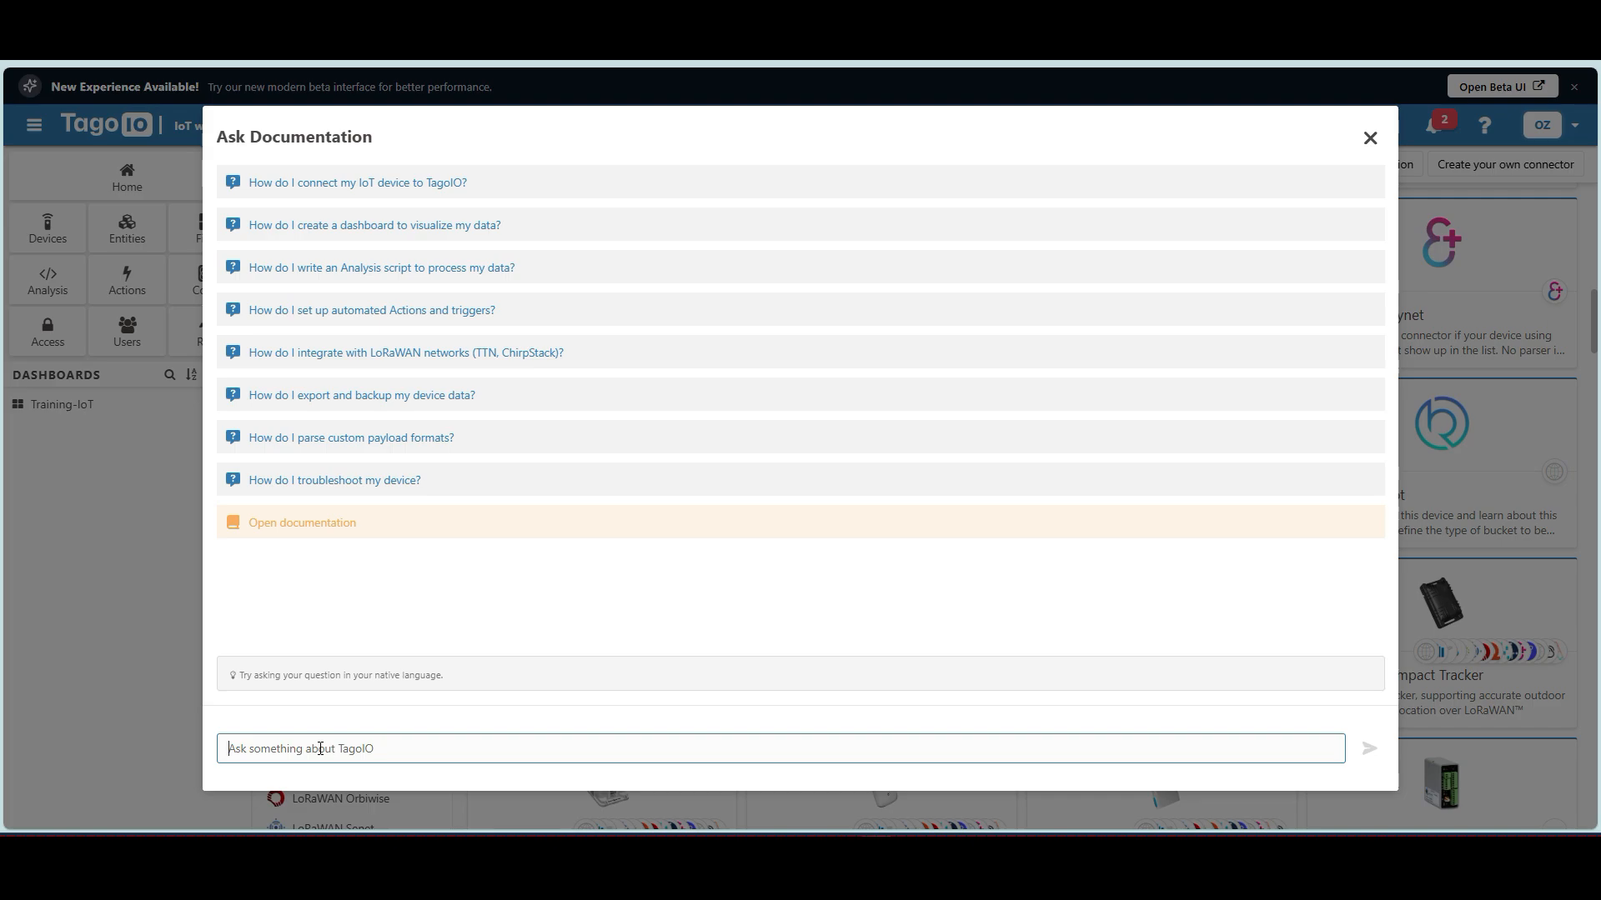
type("H")
type("LORIOT")
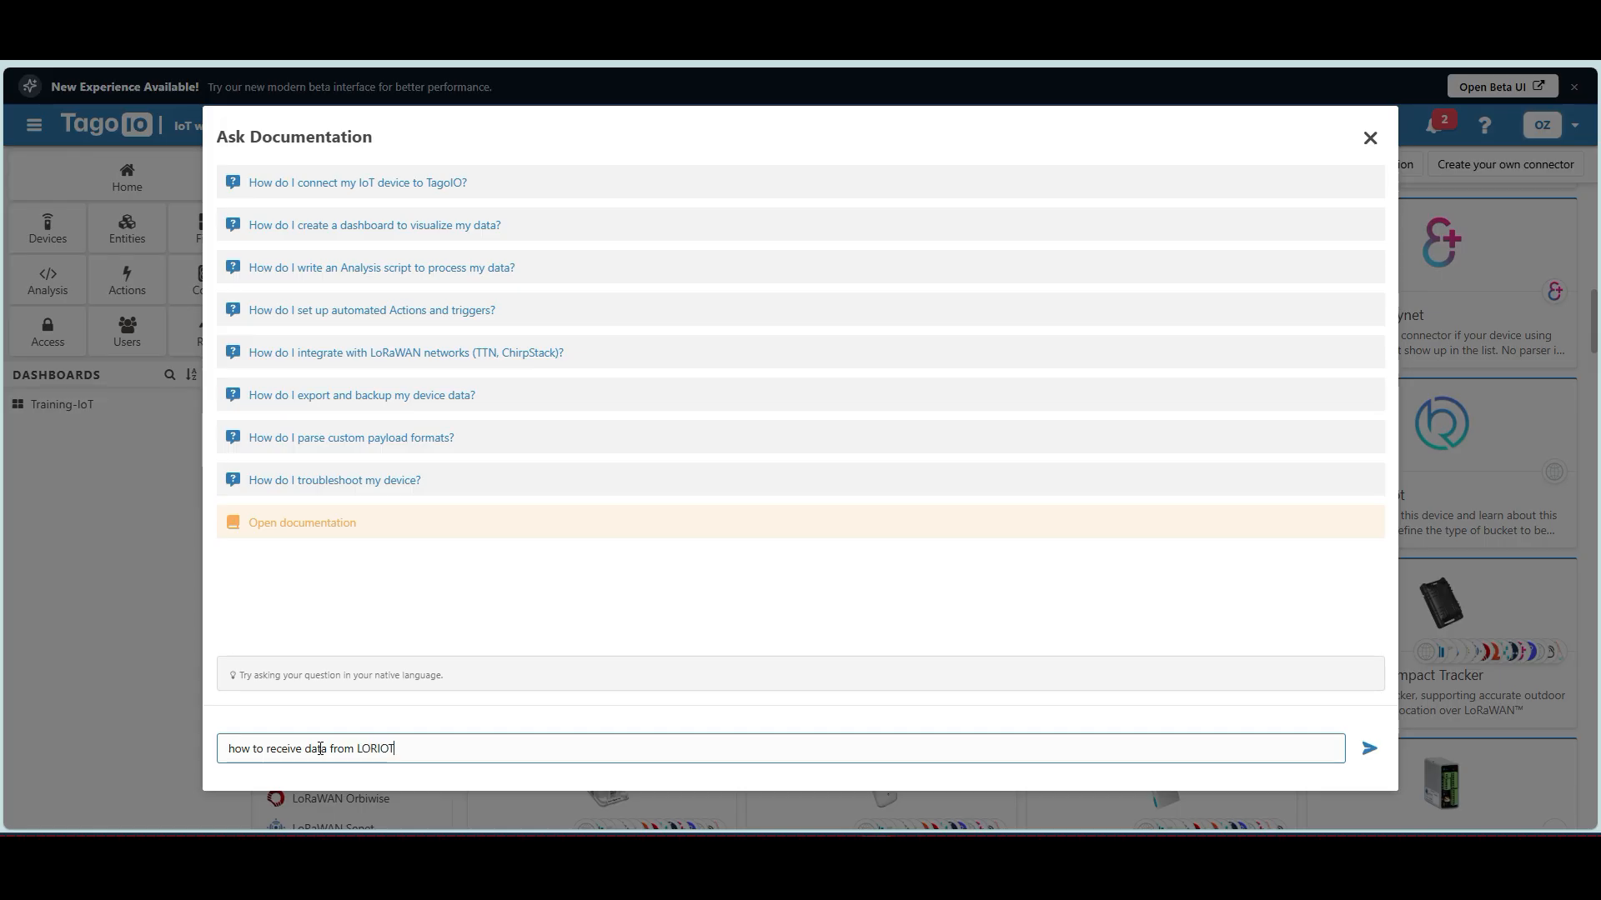
key("Return")
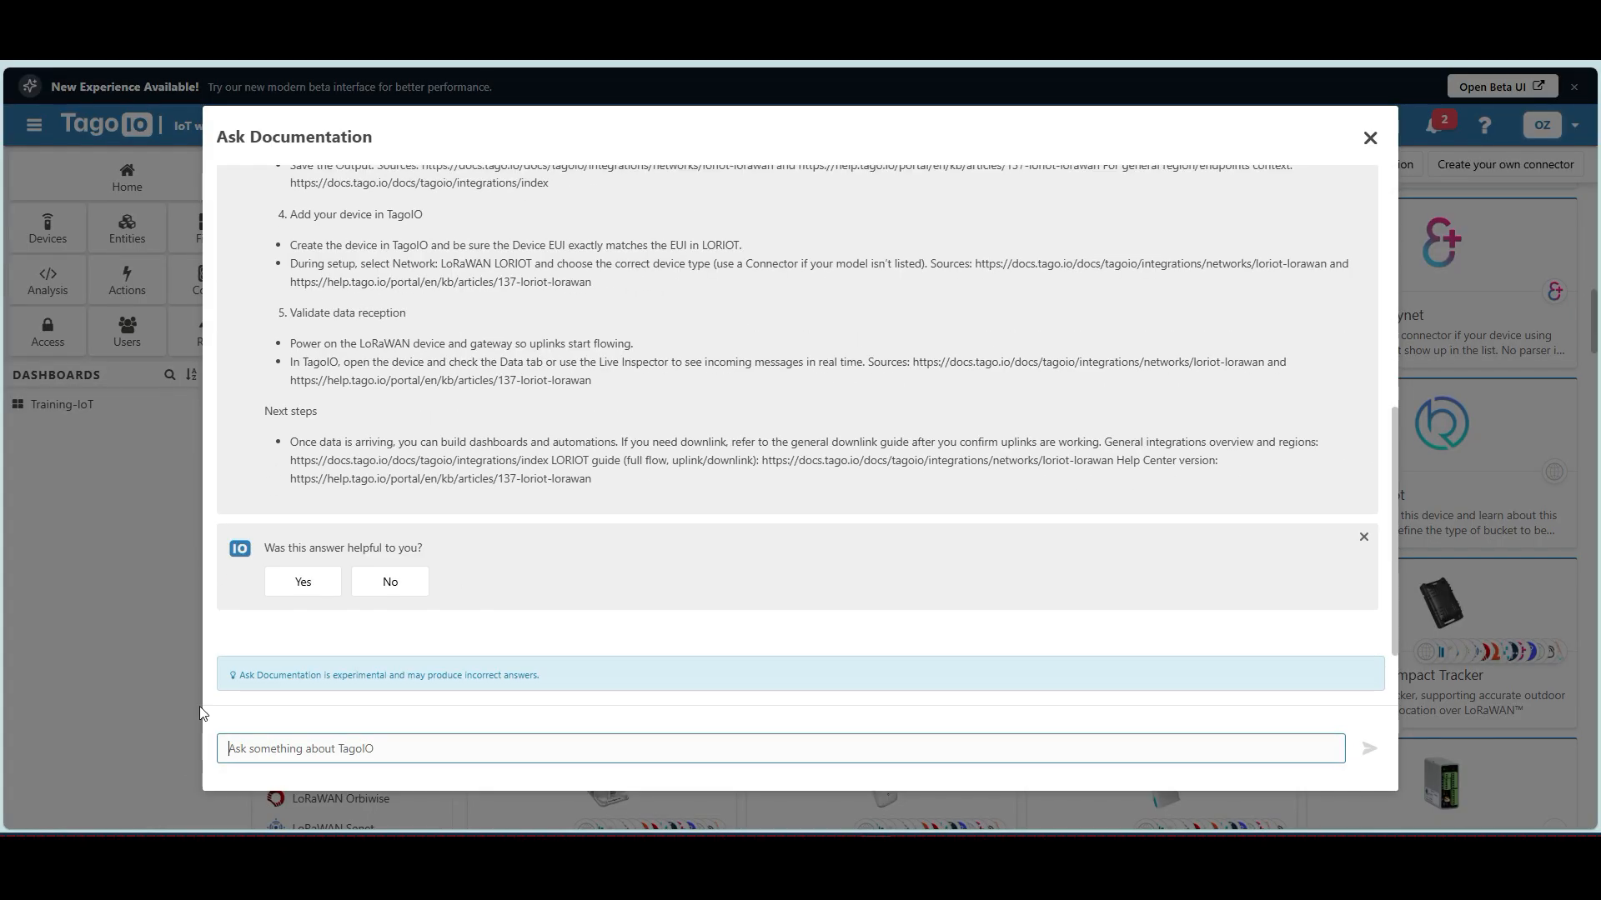
left_click_drag(237, 675, 551, 690)
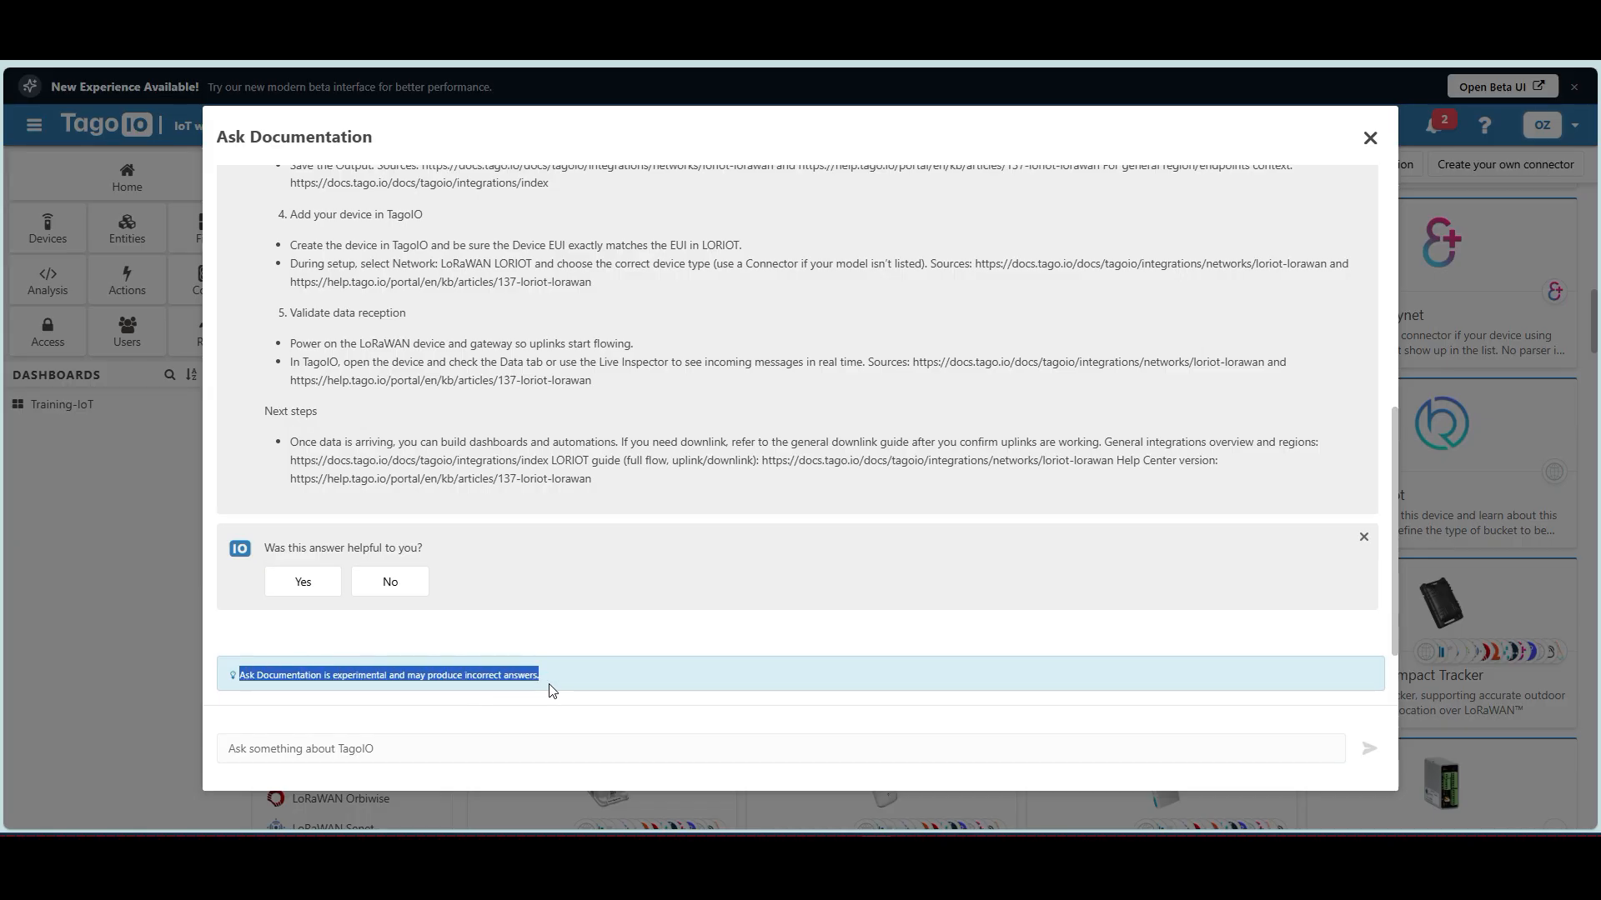
scroll(753, 531, "up", 2)
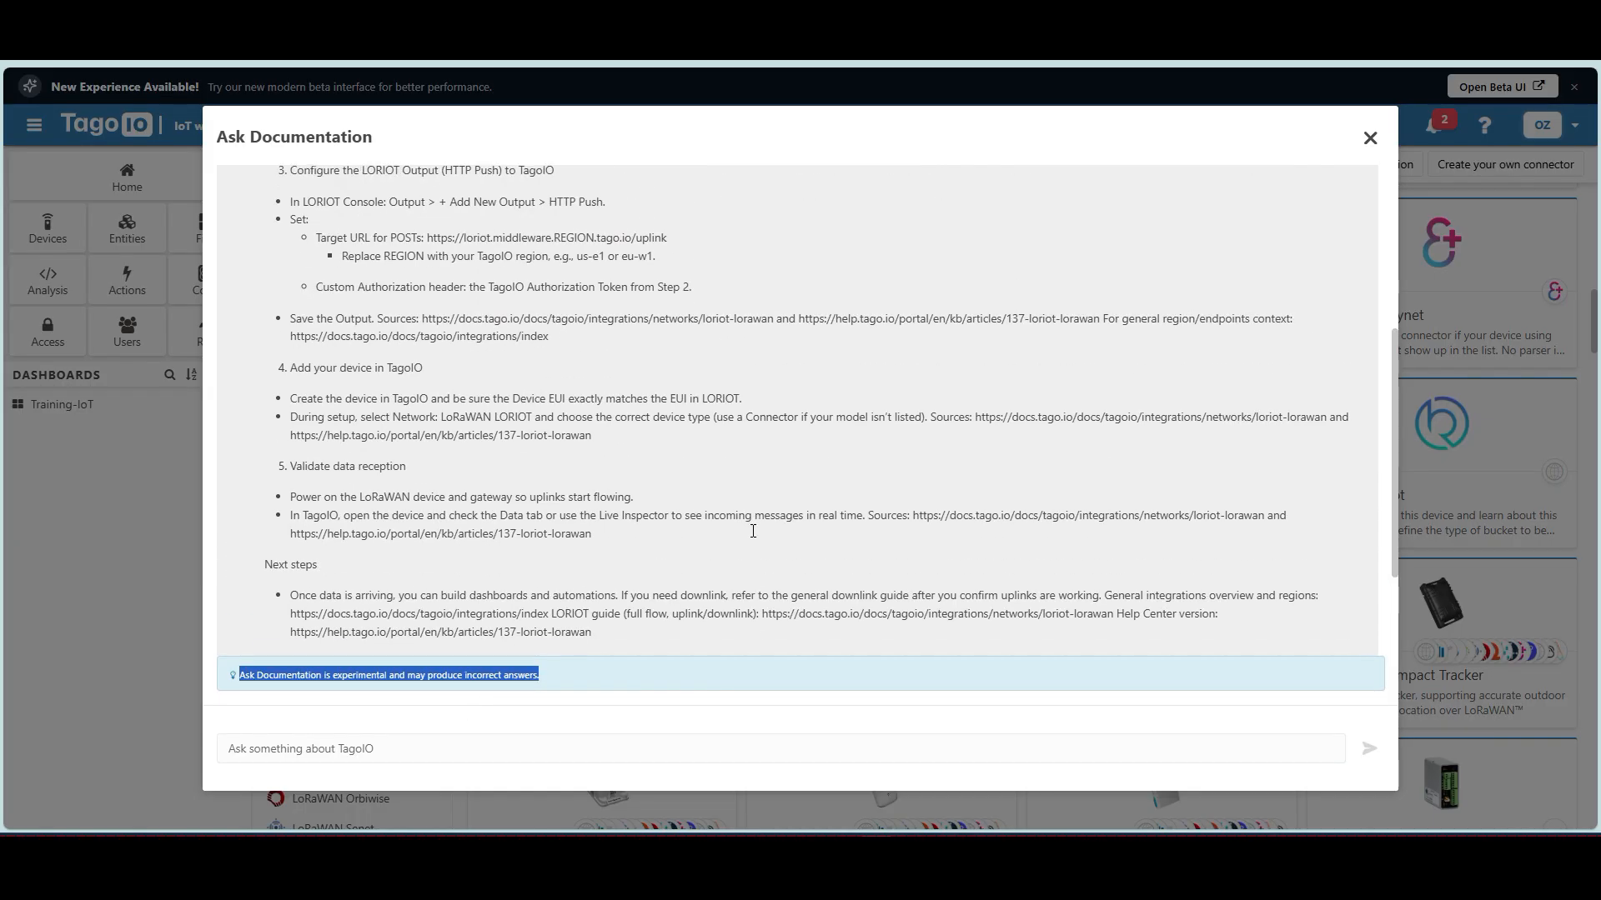
scroll(752, 531, "up", 4)
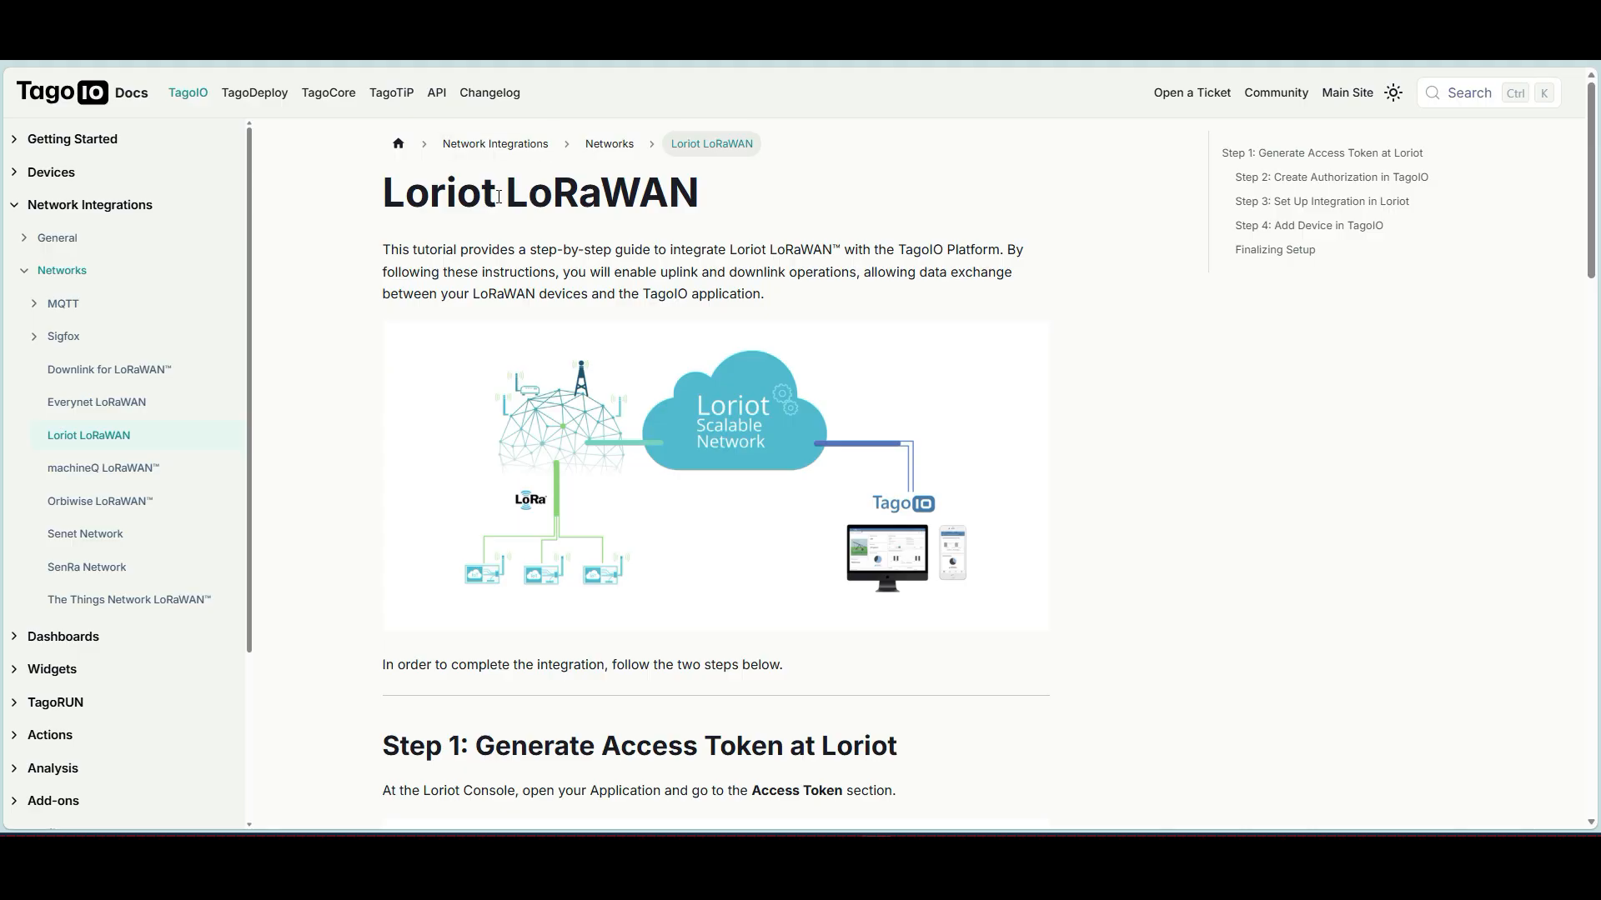
Read the Loriot LoRaWAN guide down to Step 3's HTTP Push output setup.
left_click_drag(520, 193, 701, 192)
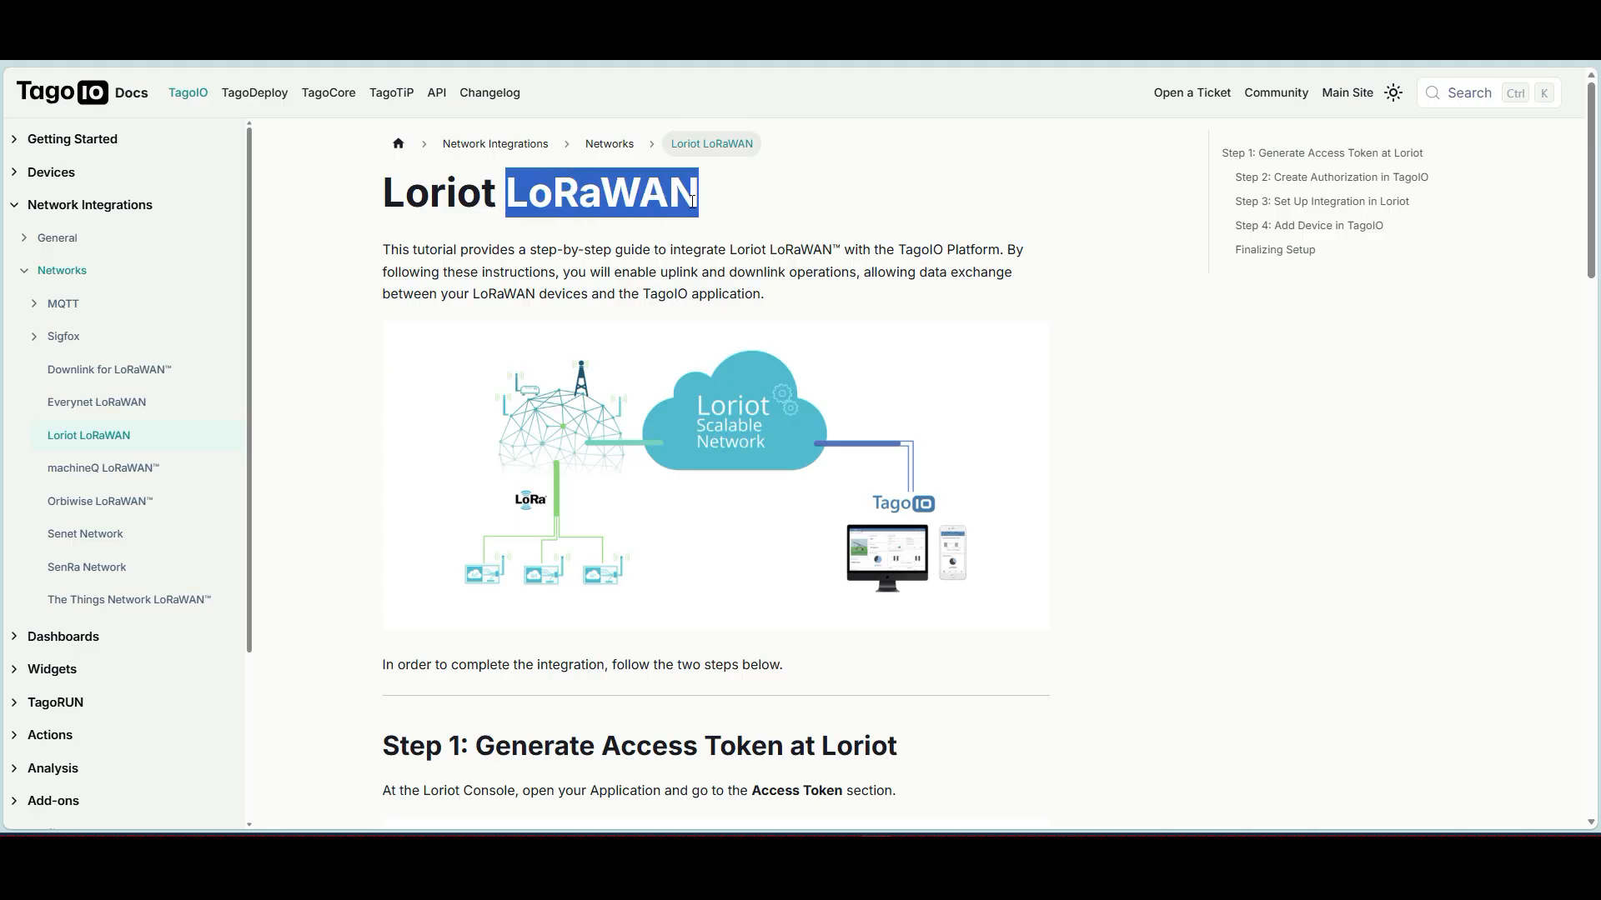
scroll(744, 476, "down", 3)
scroll(745, 476, "down", 14)
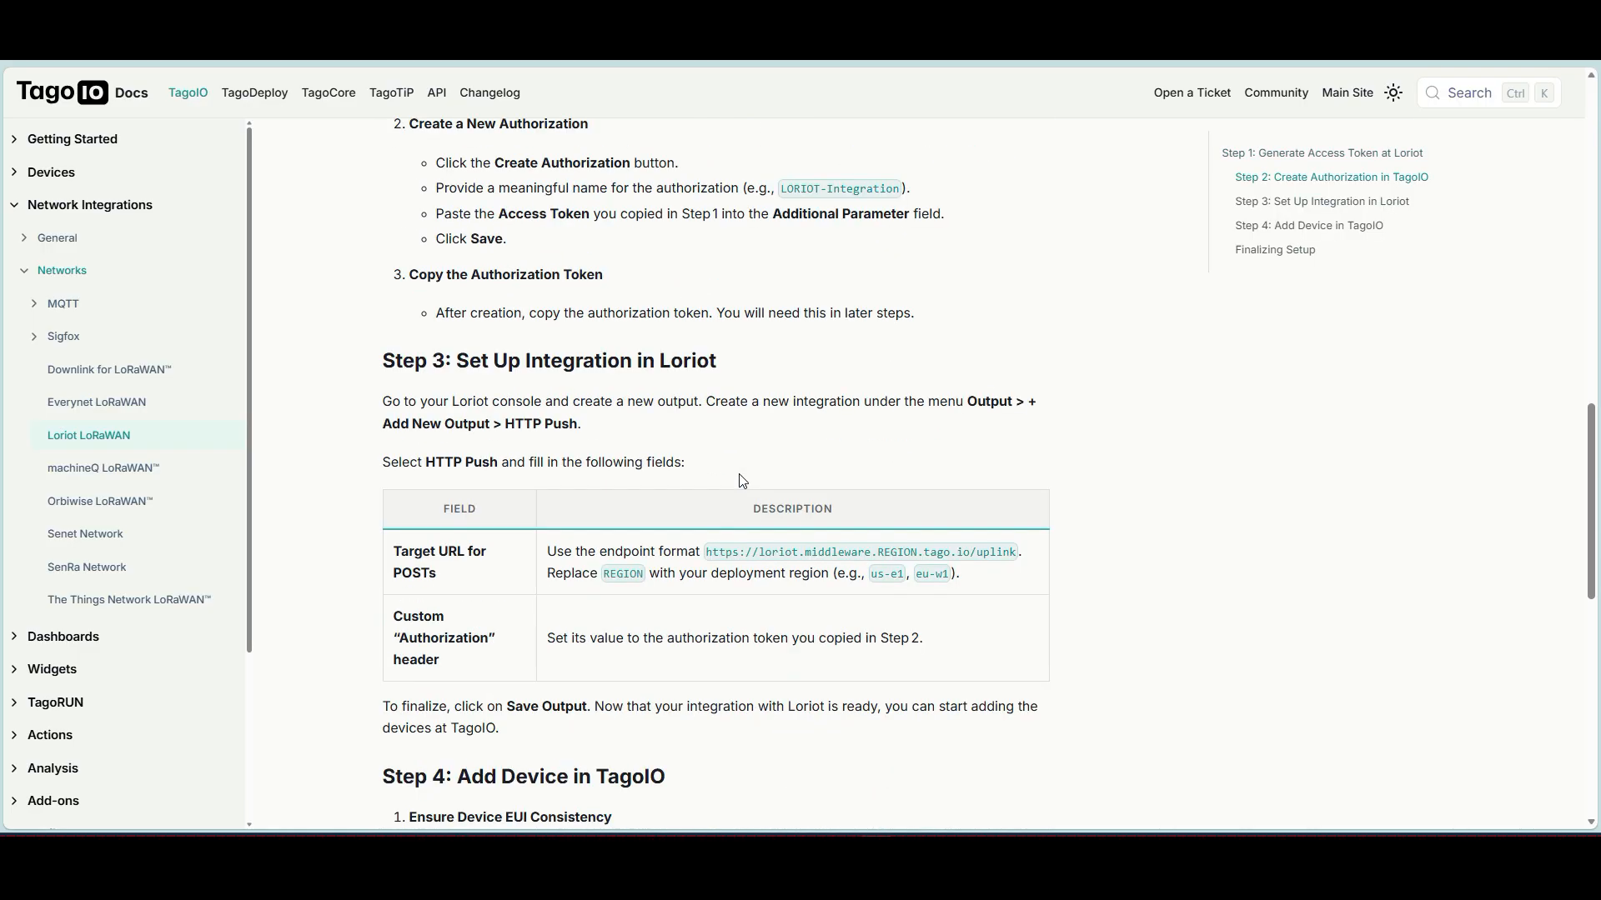
Back in LORIOT, review the Weptech Munia-M end point's details in the Live demo mioty application.
key("ctrl+Tab")
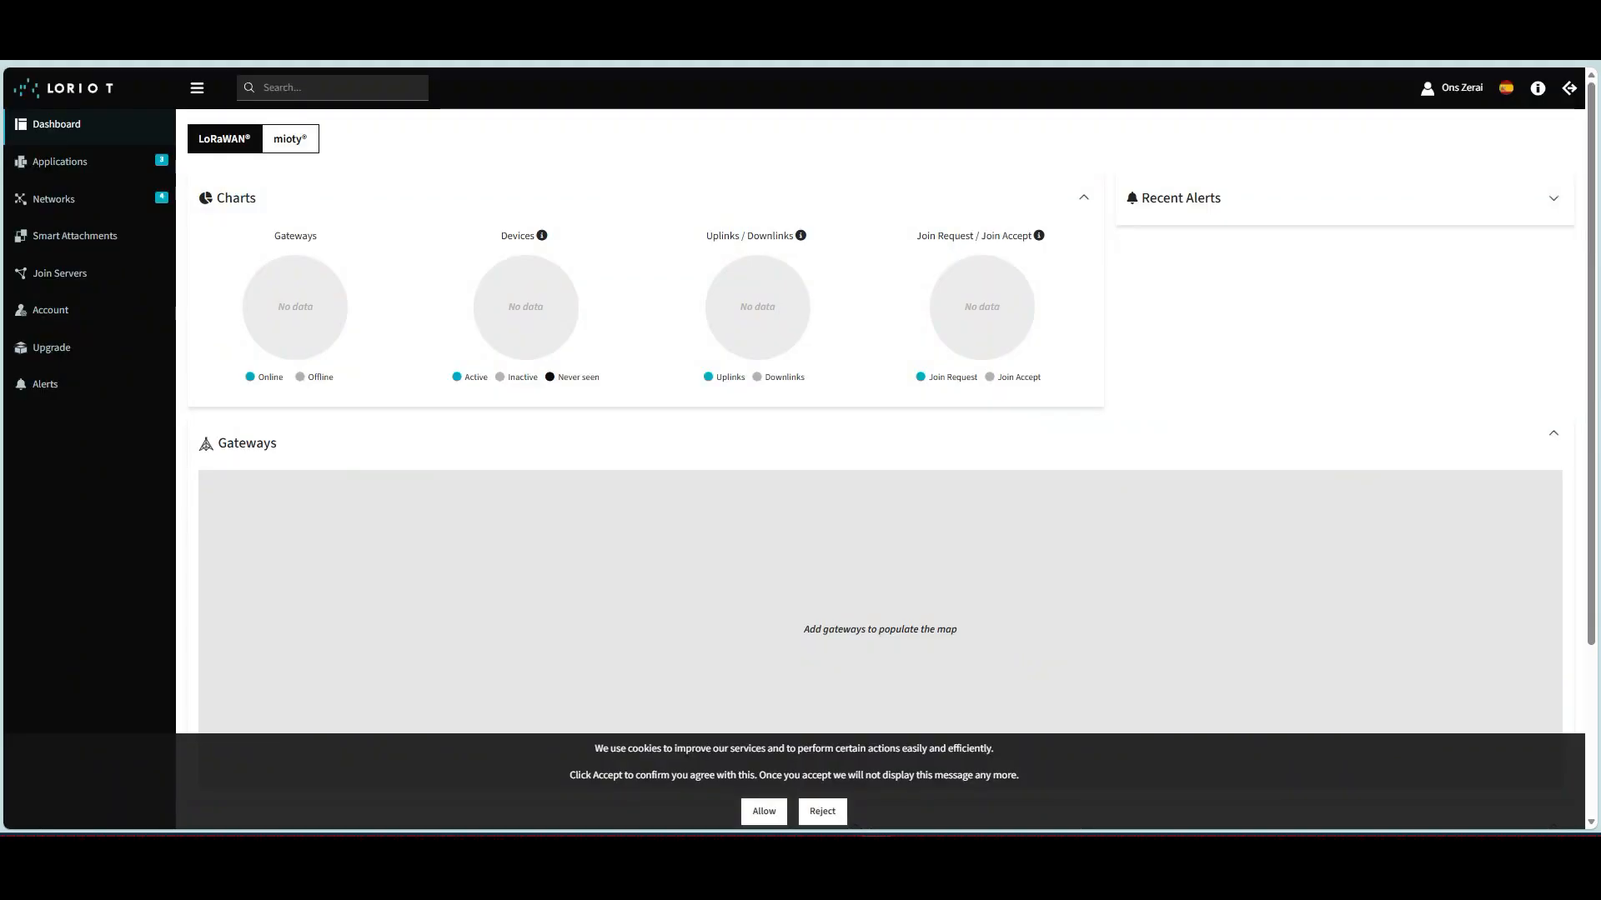
left_click(269, 145)
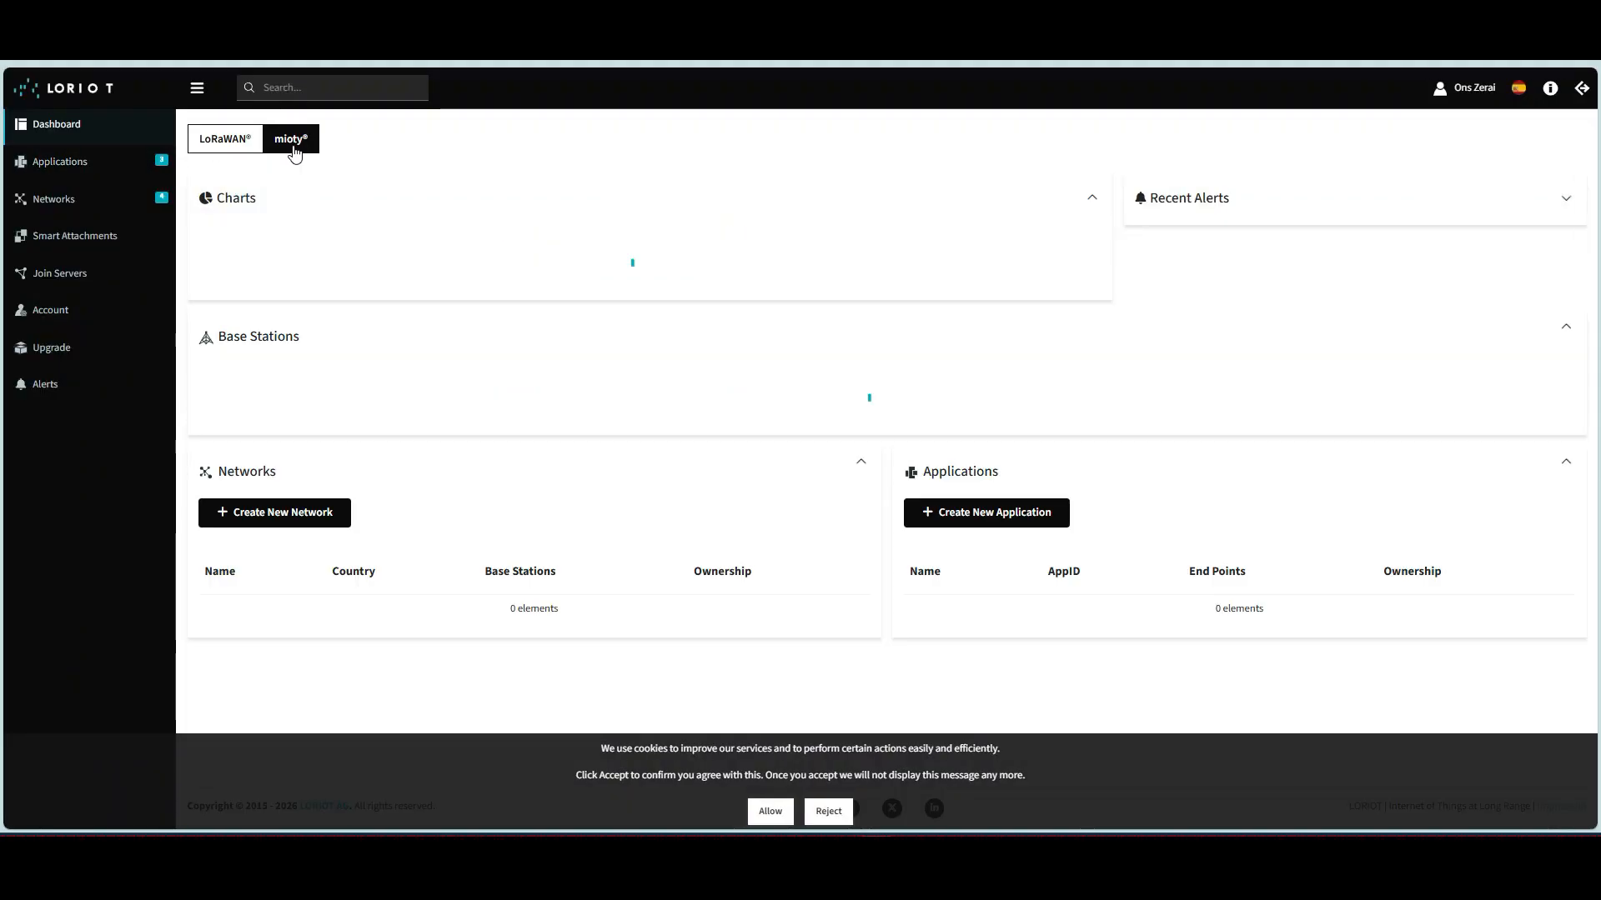
left_click(96, 172)
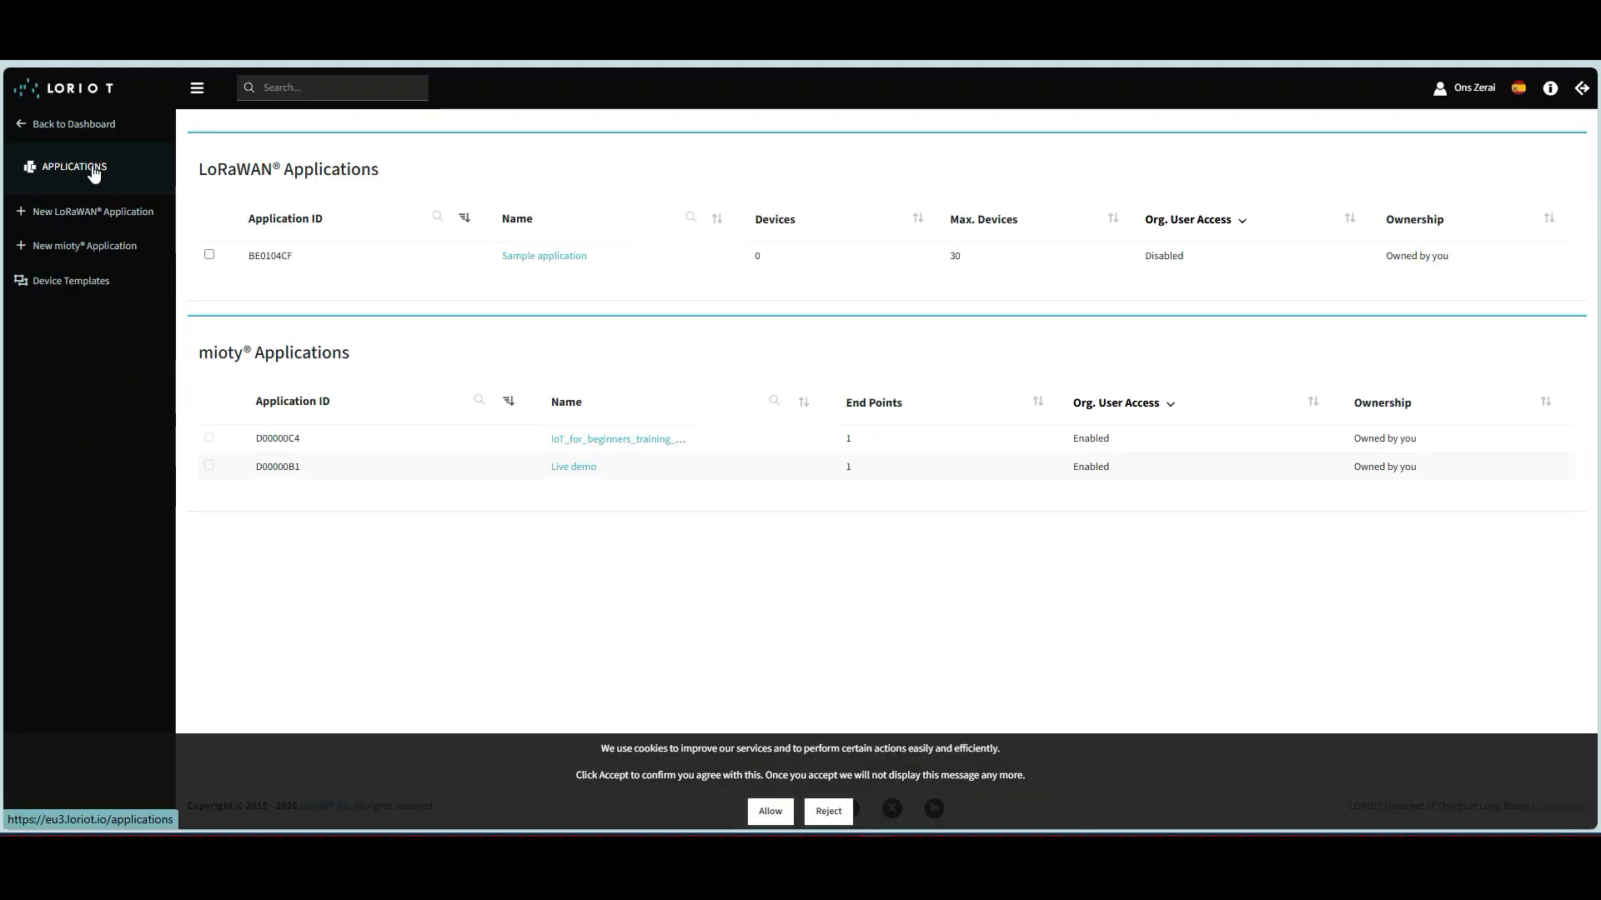
left_click(576, 468)
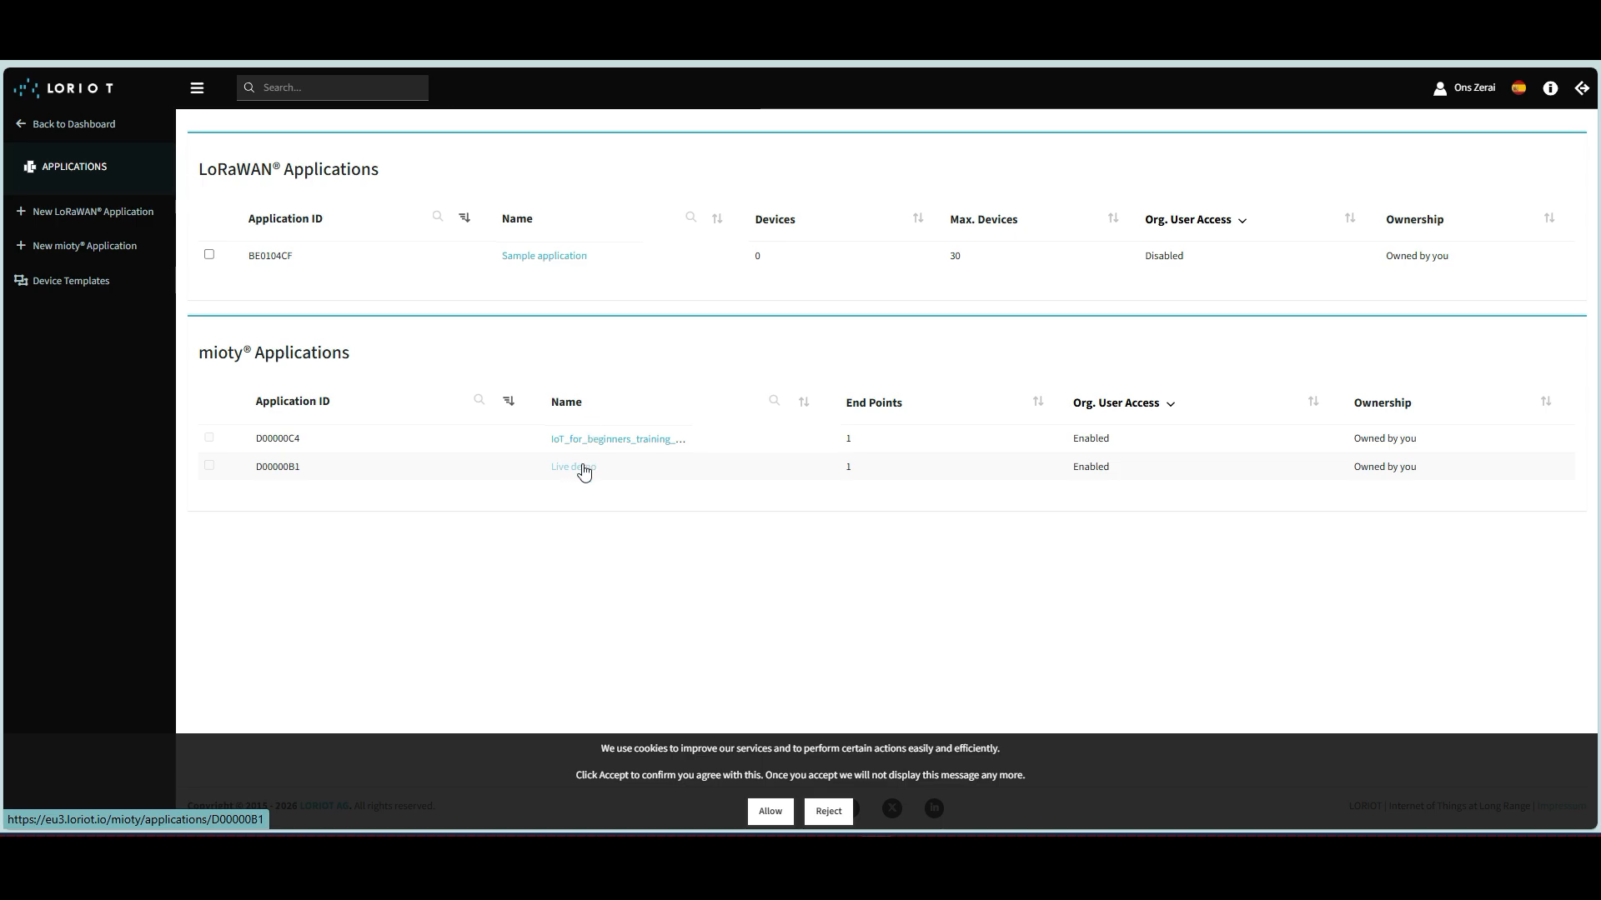
left_click(119, 261)
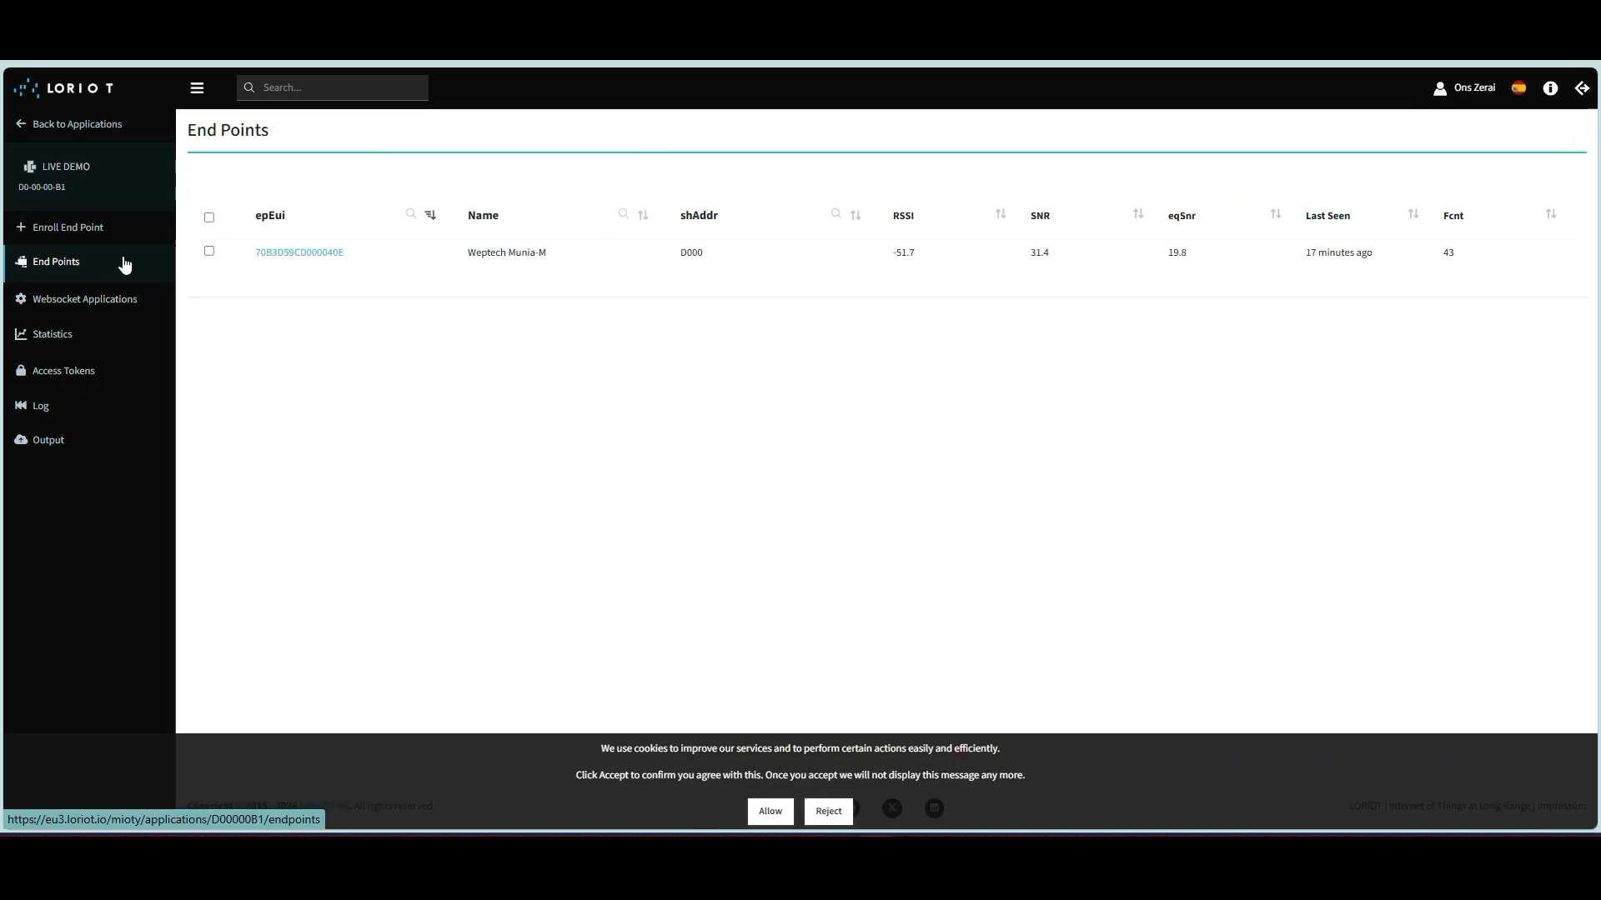
left_click(287, 253)
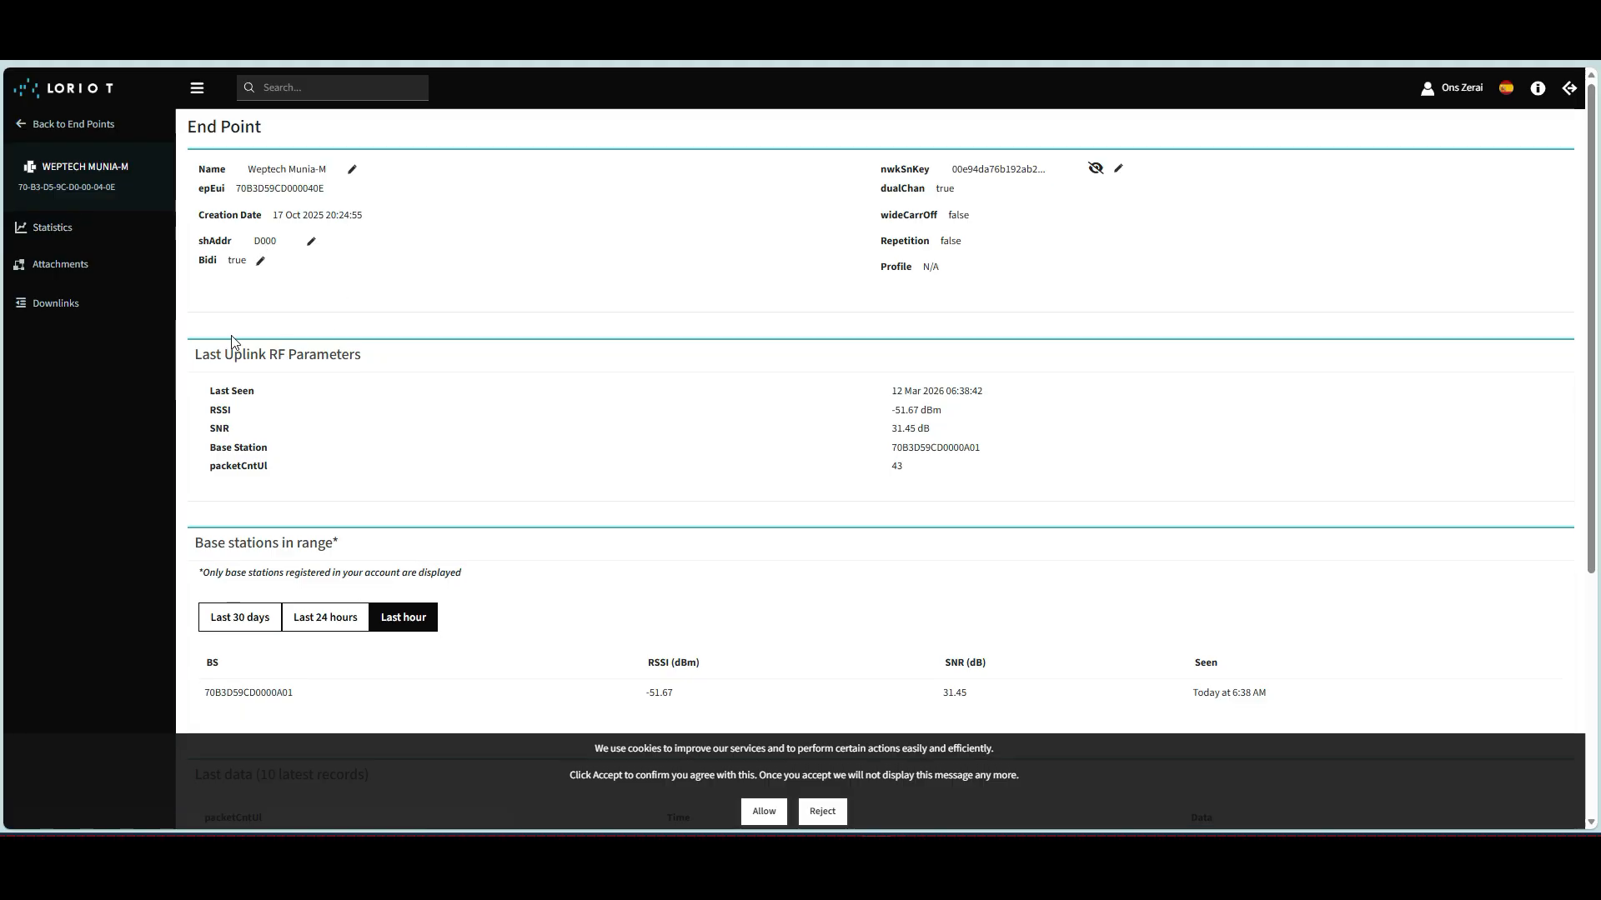
scroll(222, 350, "down", 5)
left_click(67, 138)
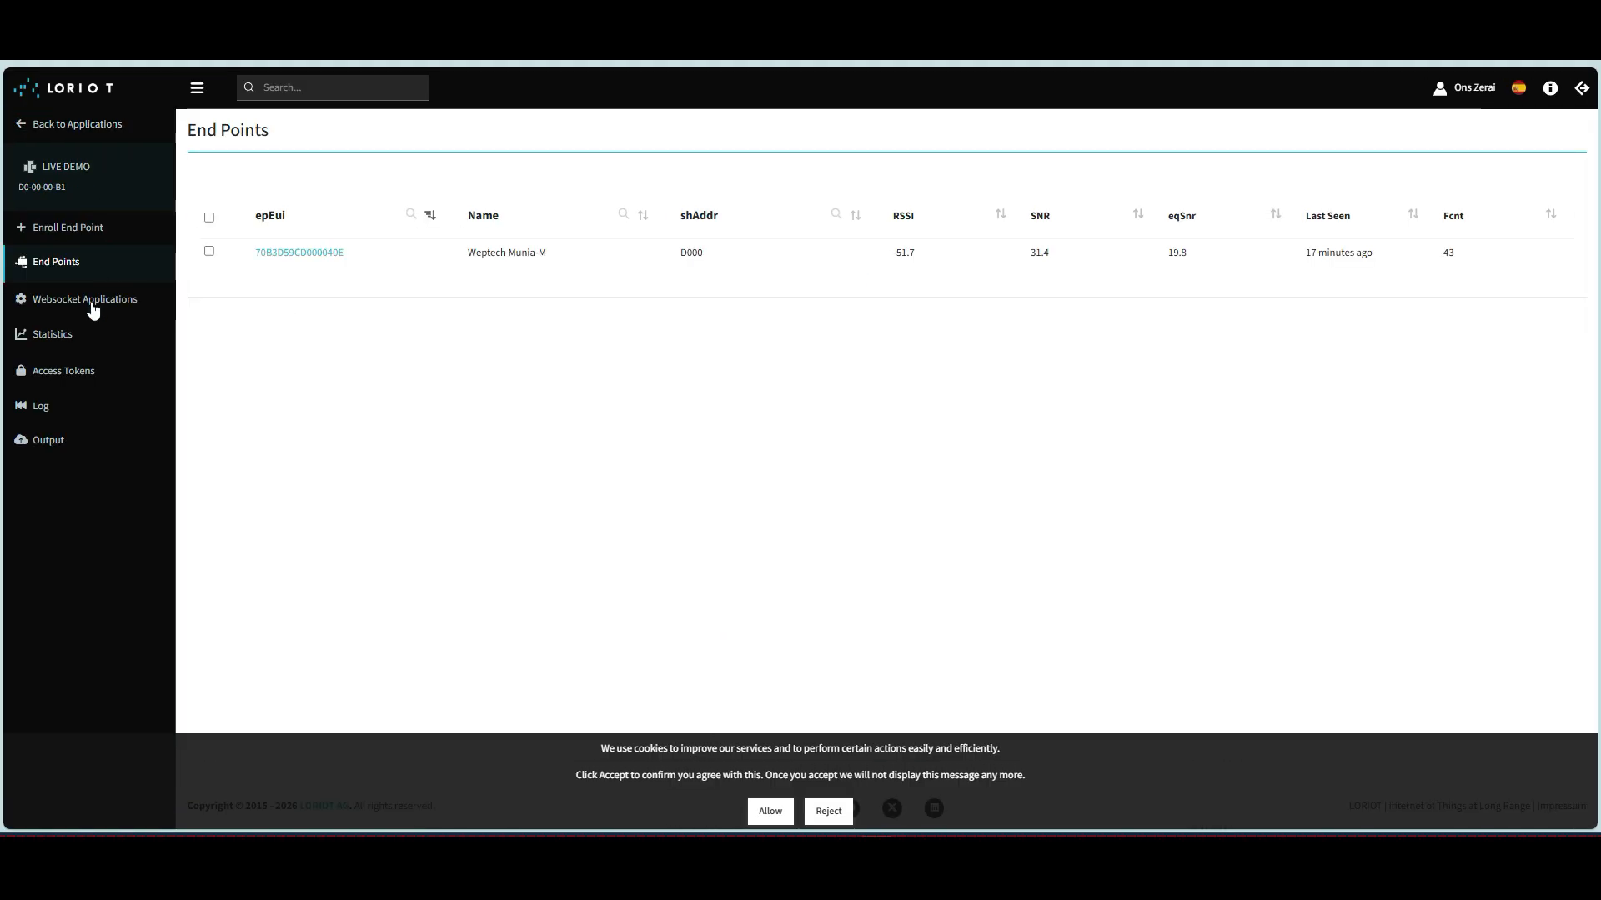
View the Live demo application's output settings in LORIOT.
left_click(47, 442)
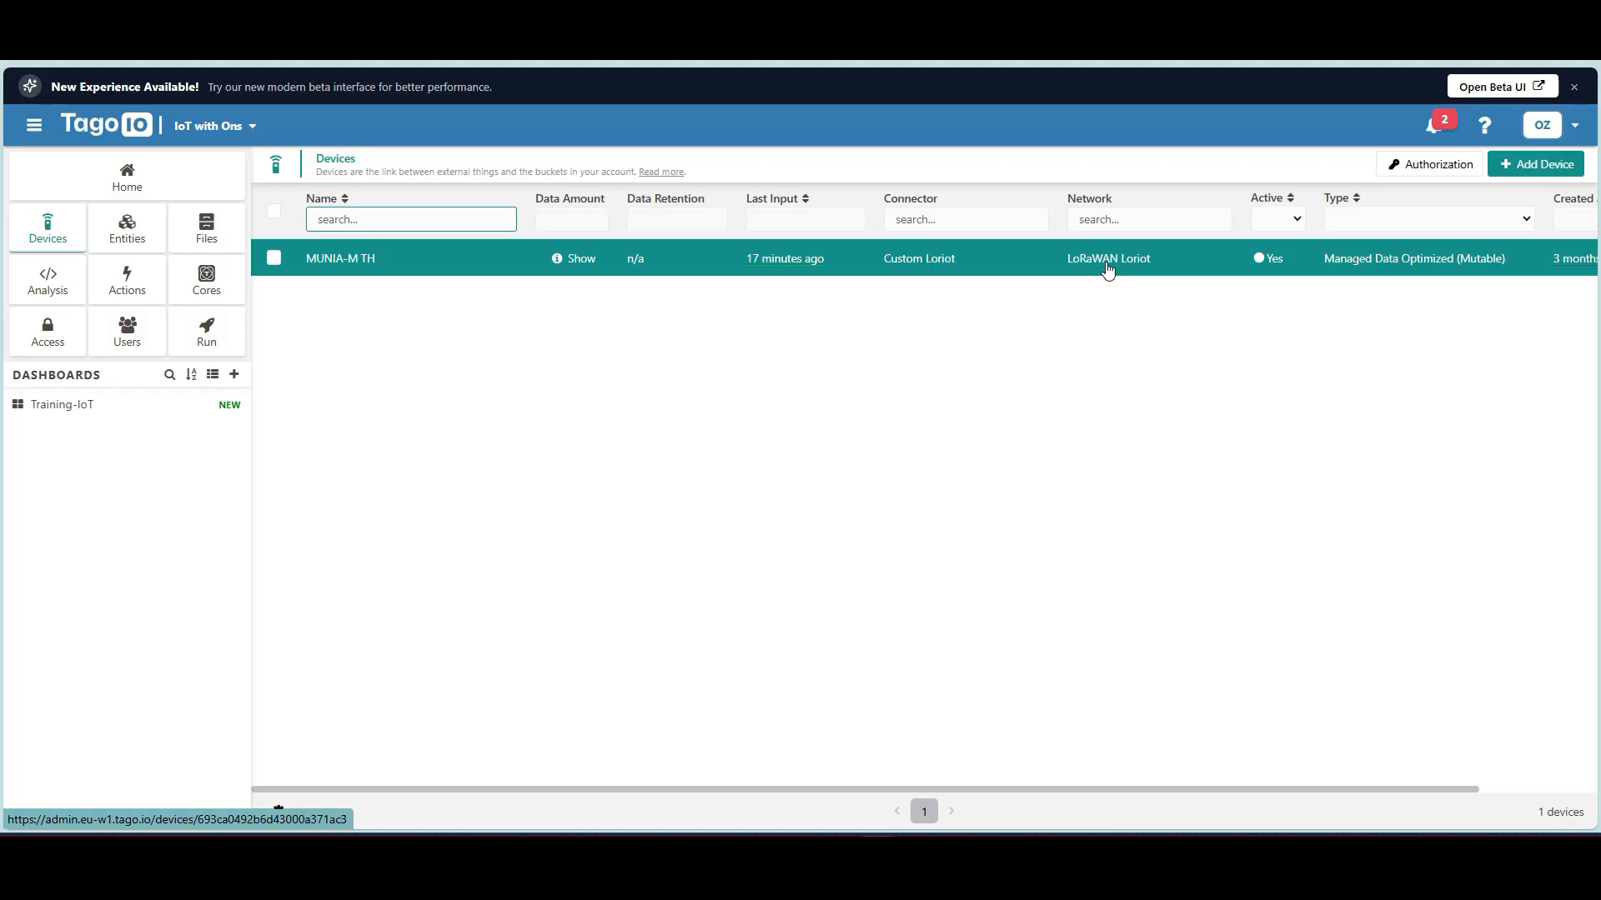
Review the MUNIA-M TH payload parser code, then check its decoded humidity 48.6 and temperature 22.2.
left_click(360, 265)
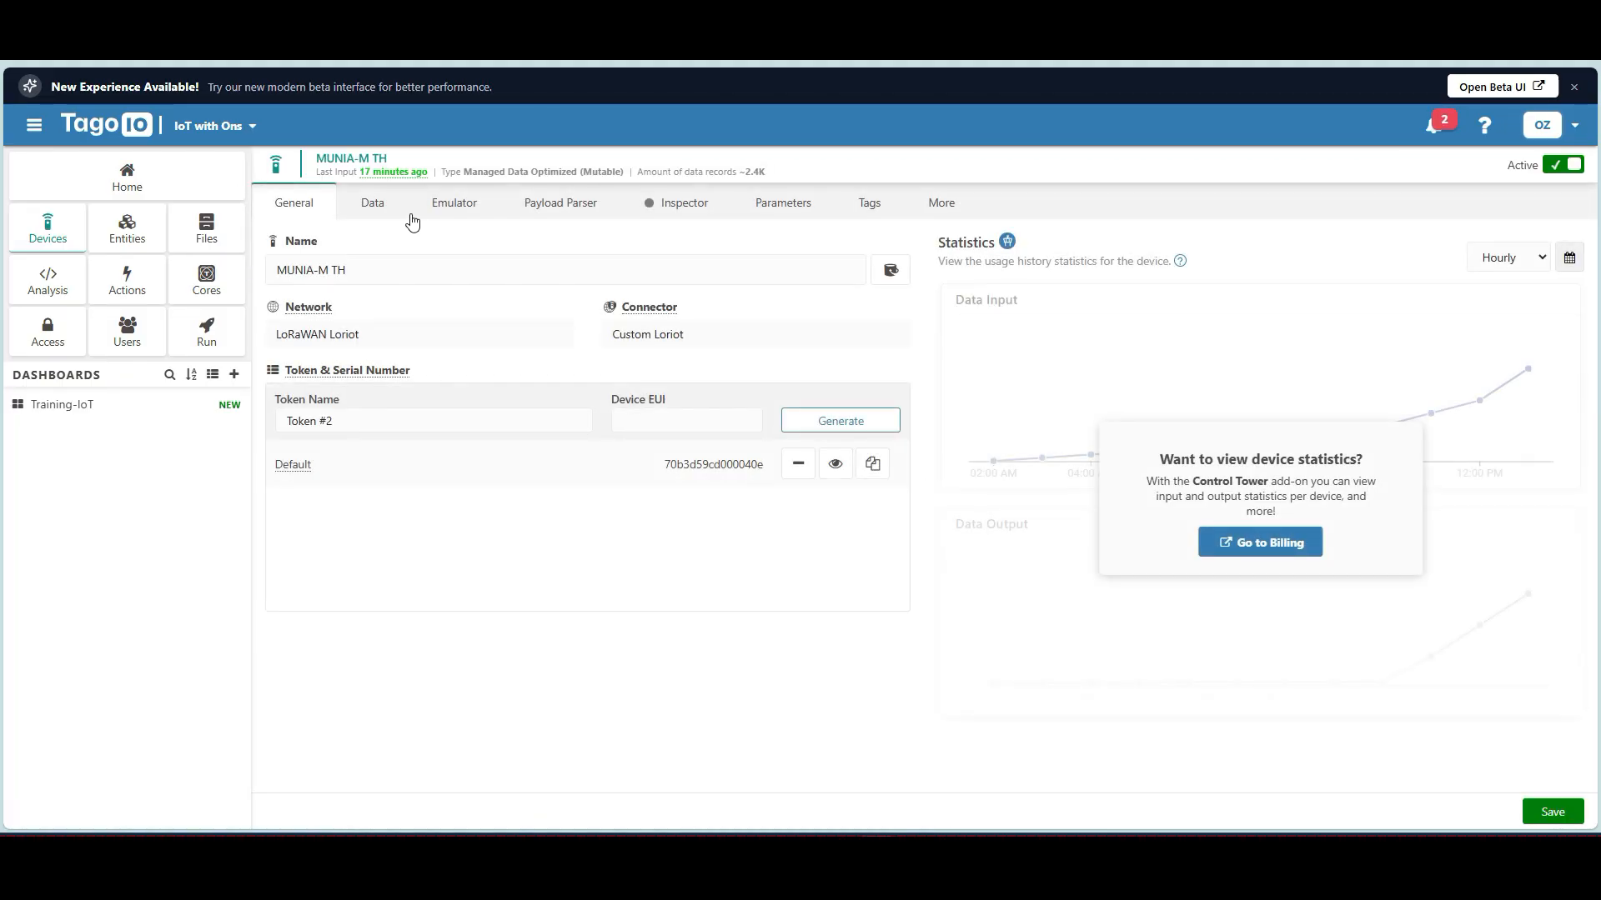
left_click(544, 215)
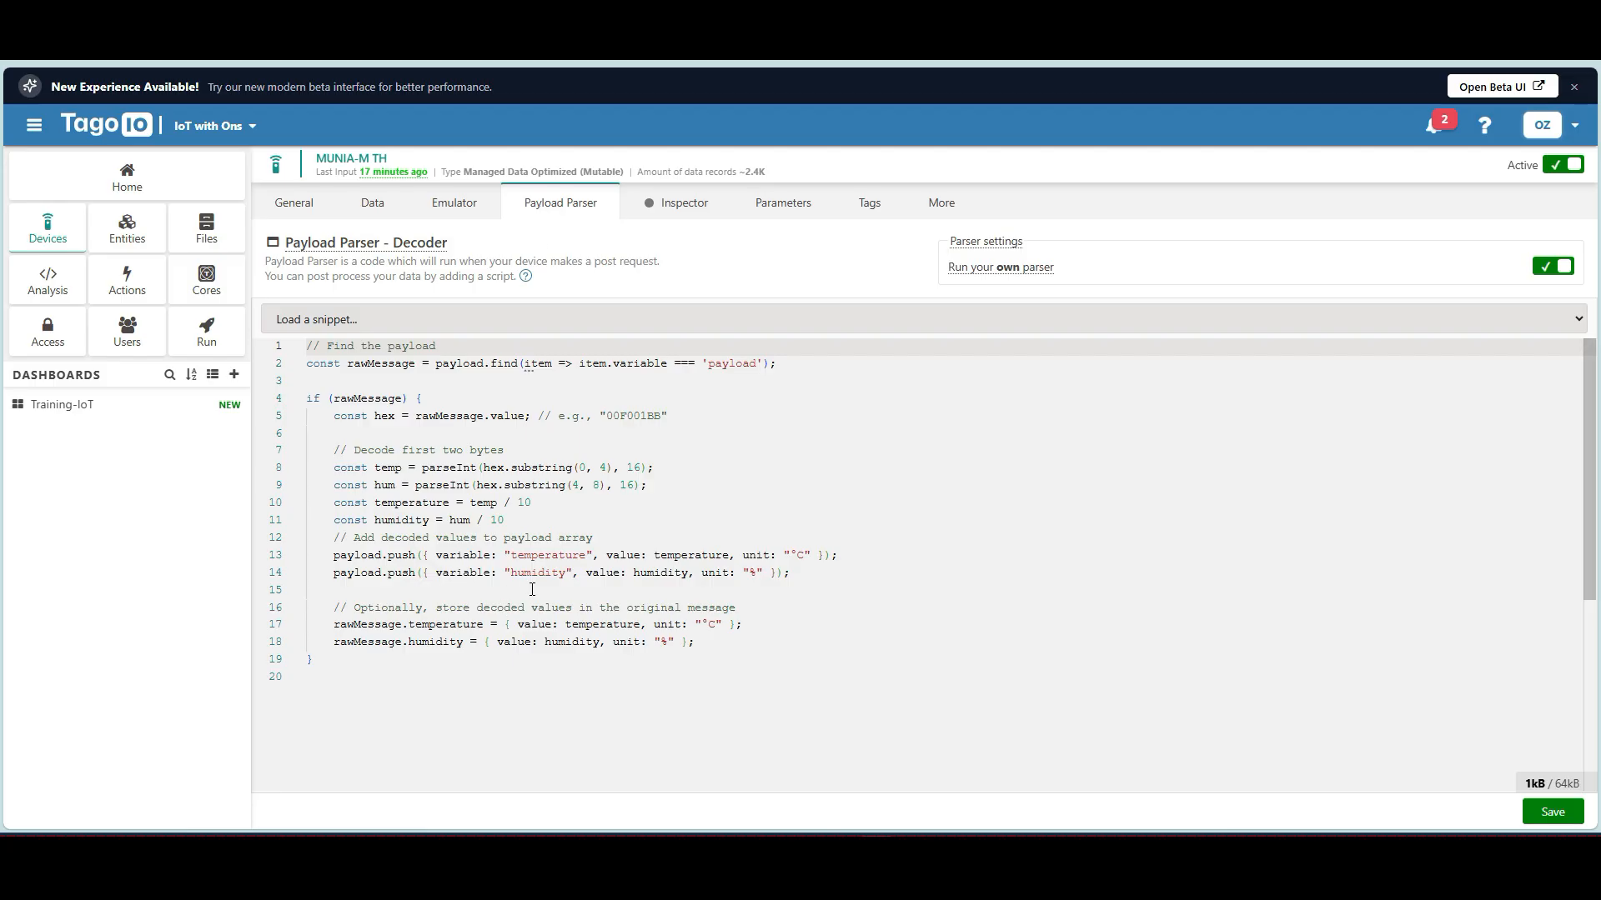
left_click_drag(336, 655, 299, 346)
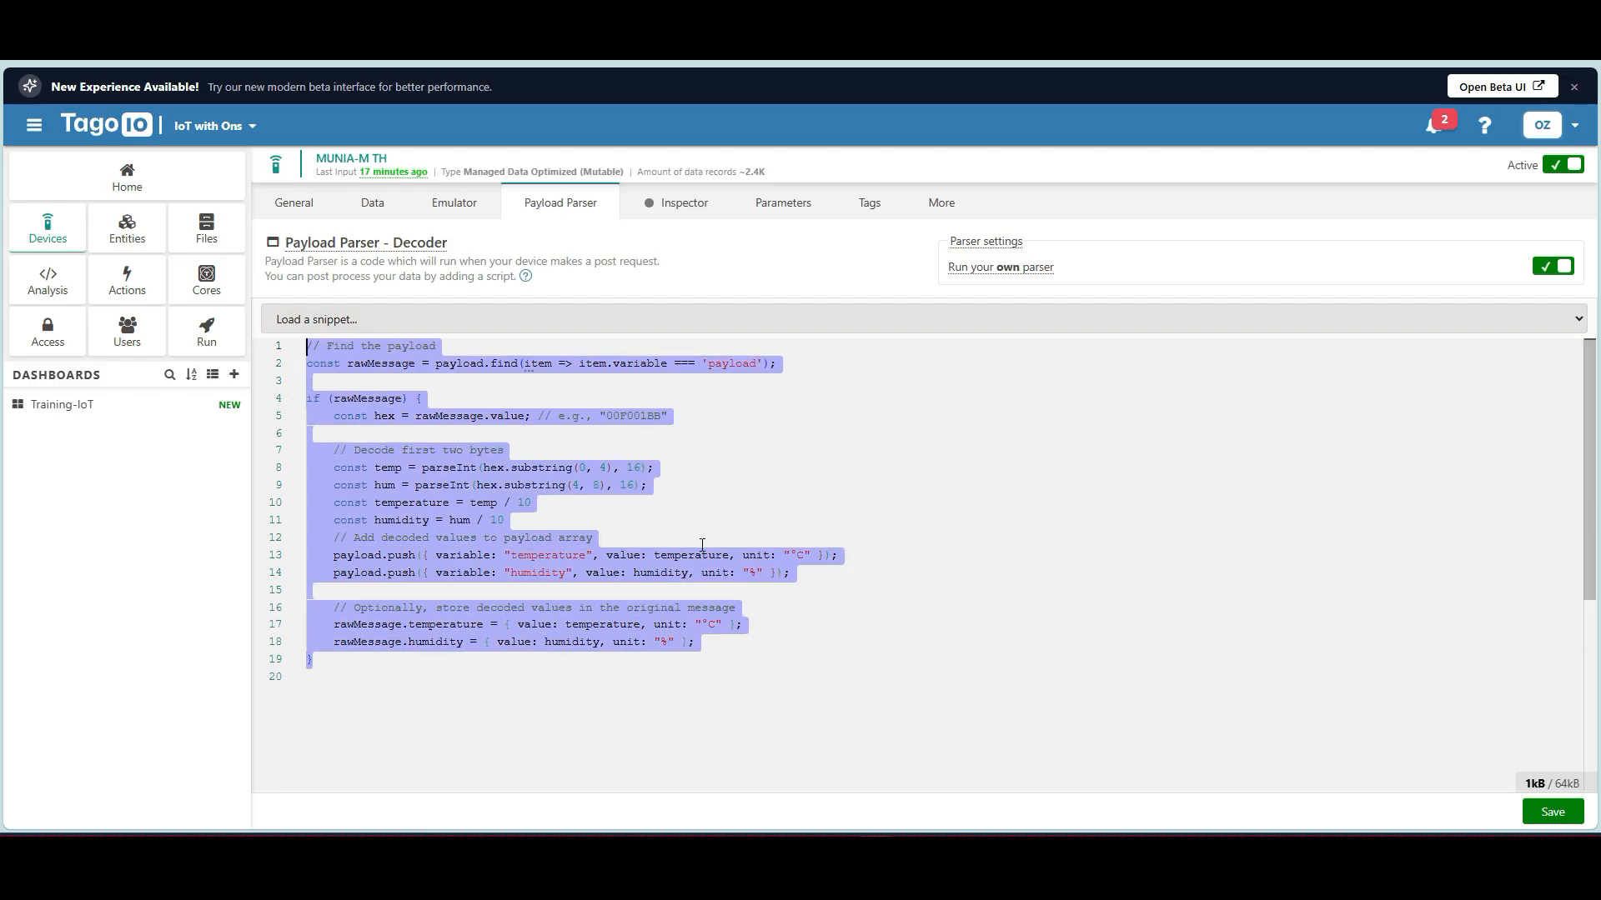
left_click(702, 543)
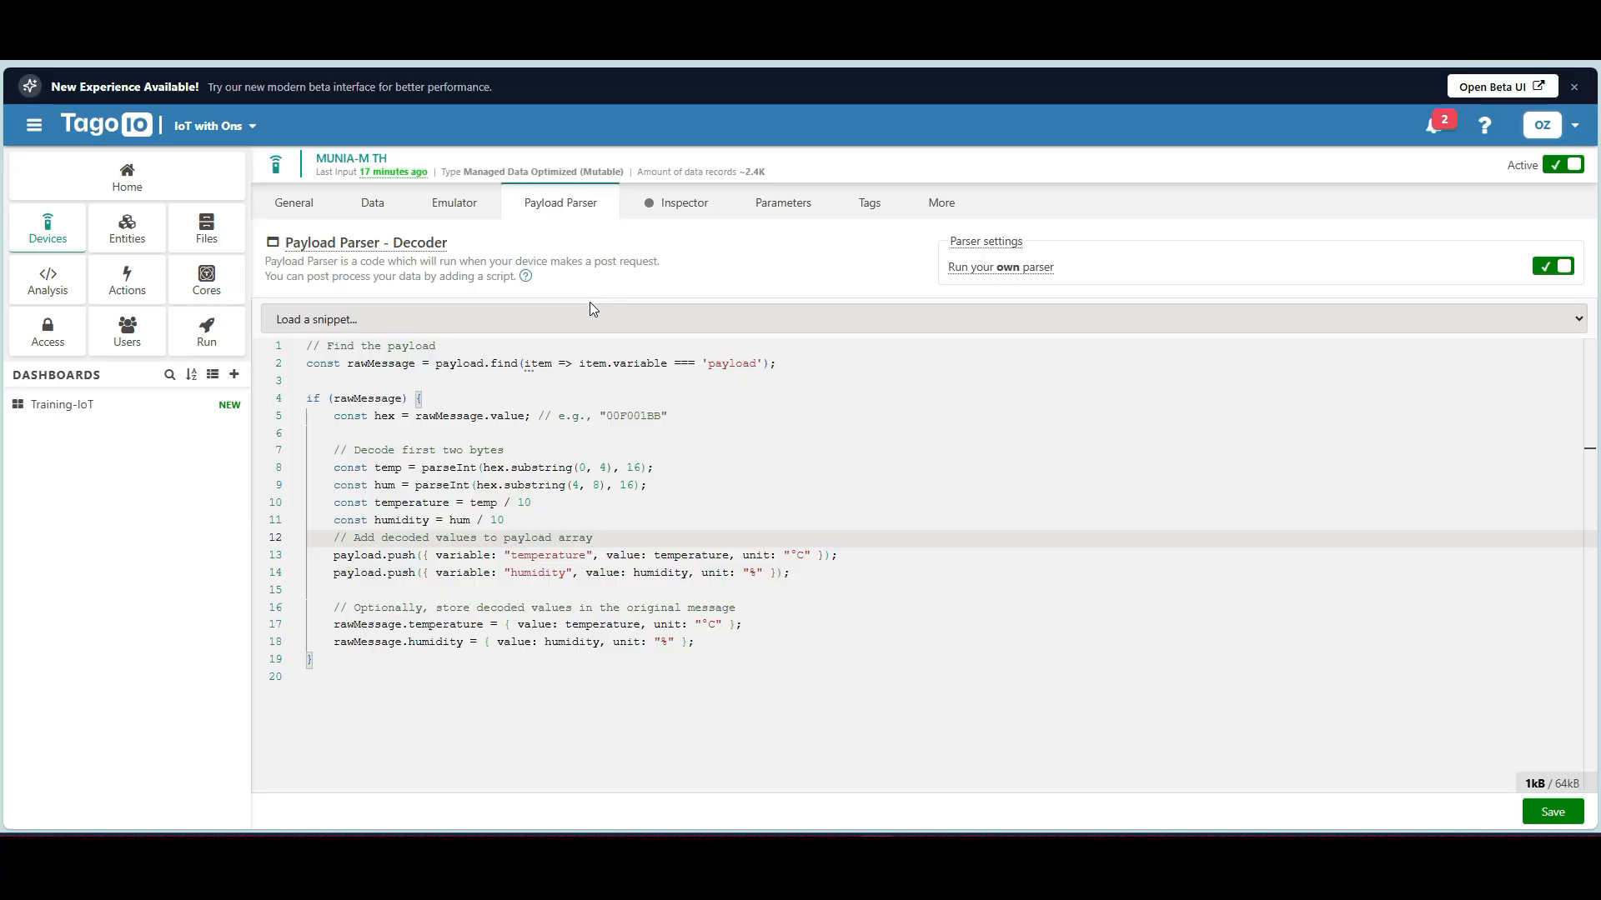
left_click(377, 206)
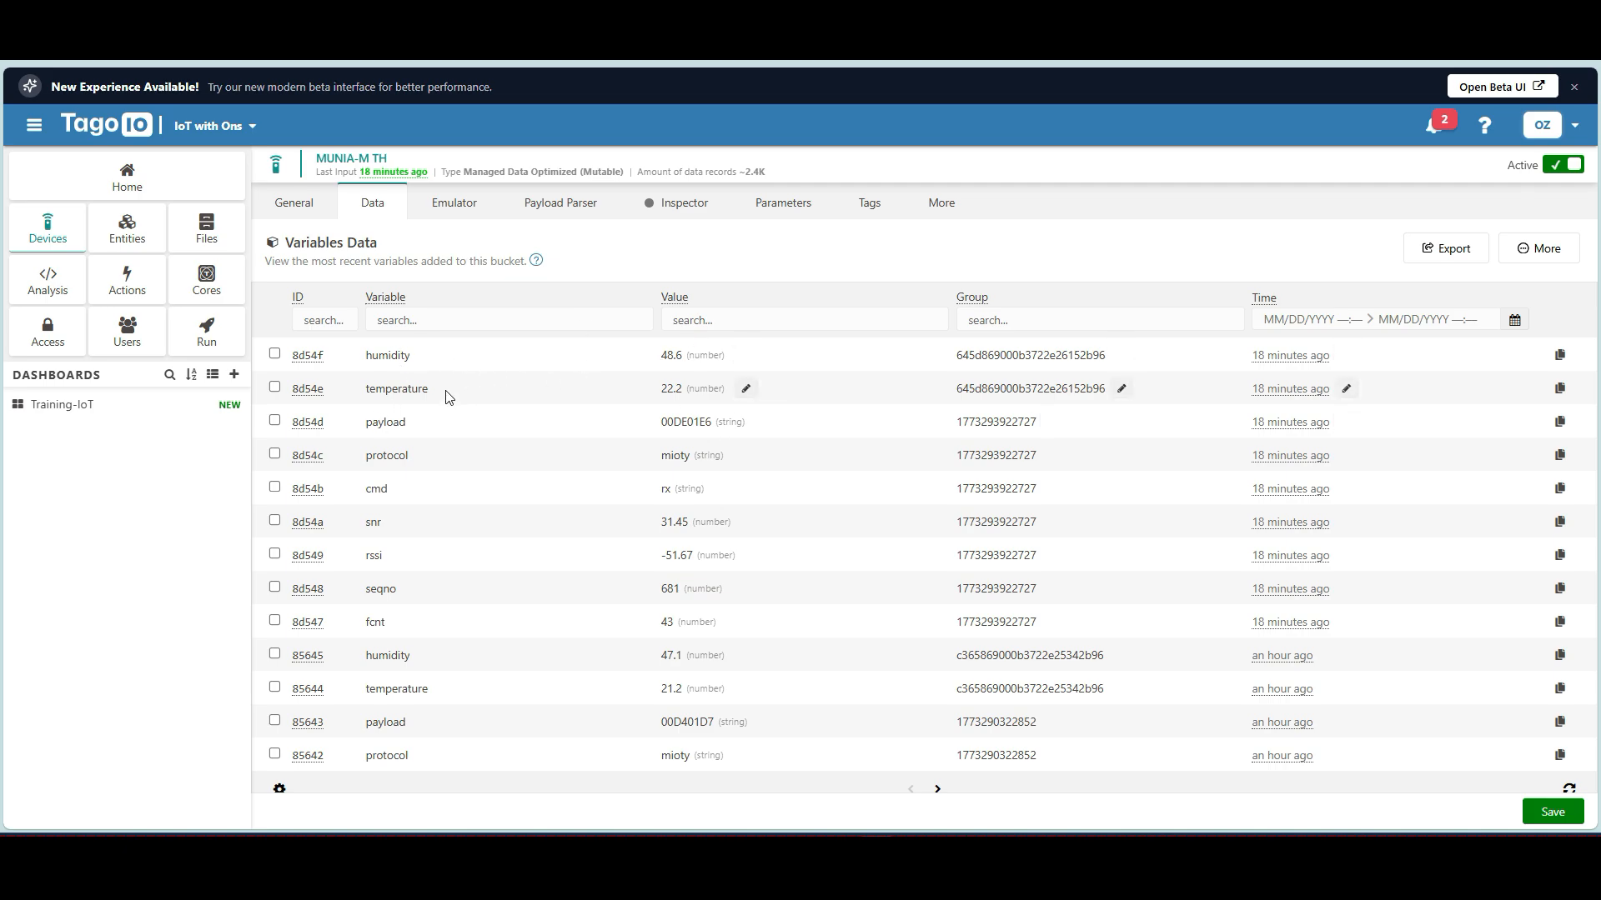
Note the snr and rssi variables, then open the Training-IoT dashboard showing 22.2 °C and 48.6 %.
double_click(374, 521)
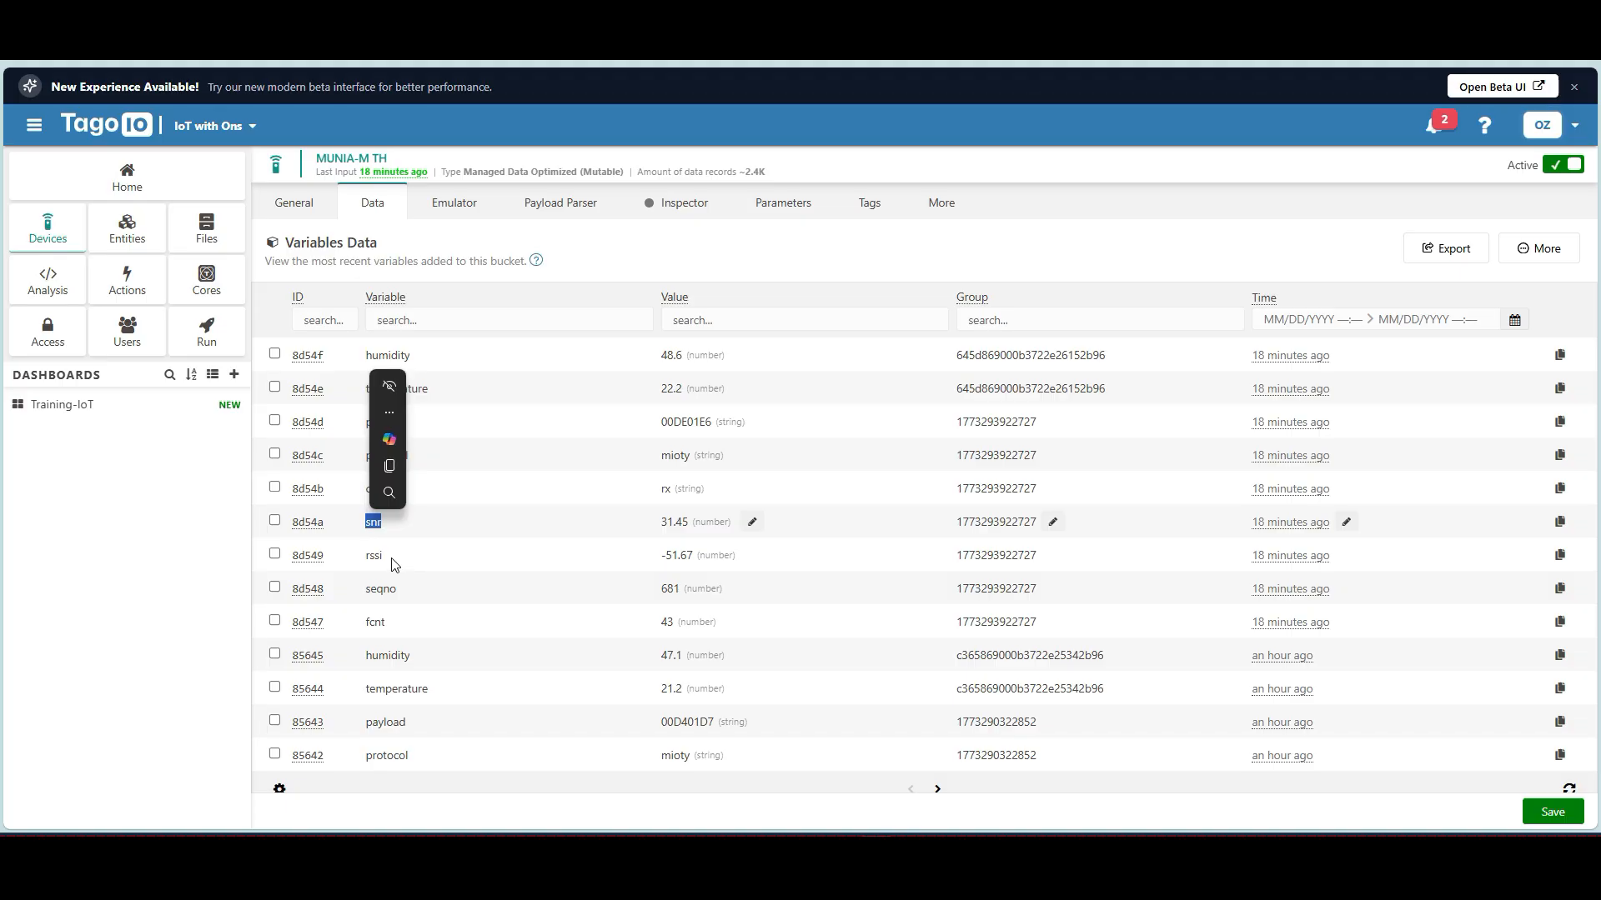
double_click(393, 560)
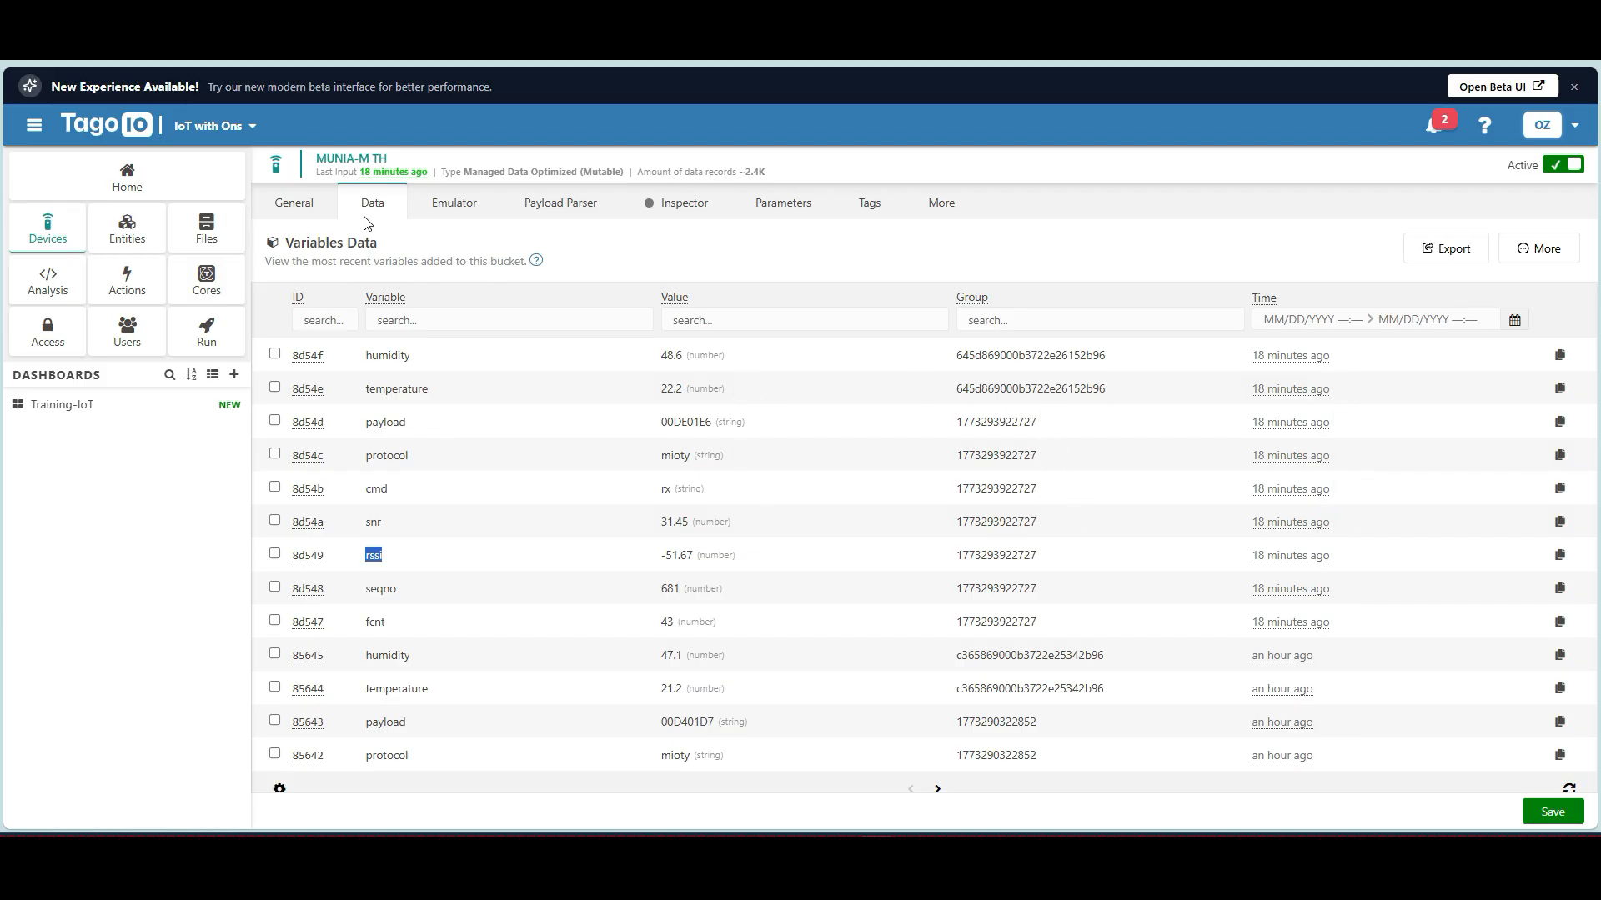
left_click(93, 413)
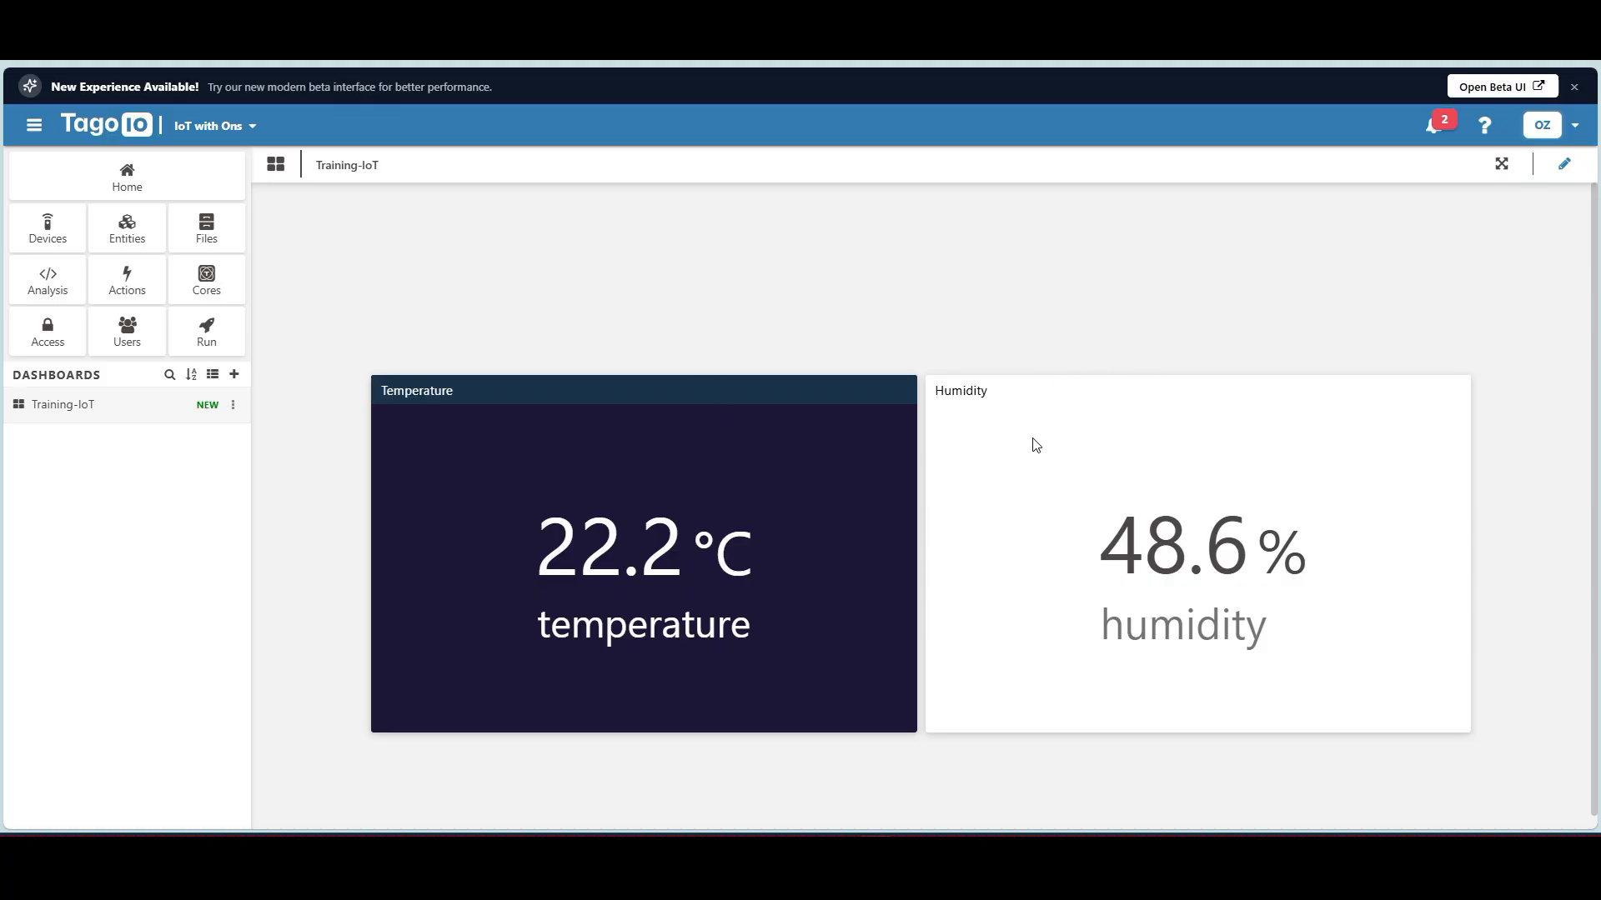
Create a new blank dashboard named 'test'.
left_click(234, 375)
scroll(713, 337, "down", 3)
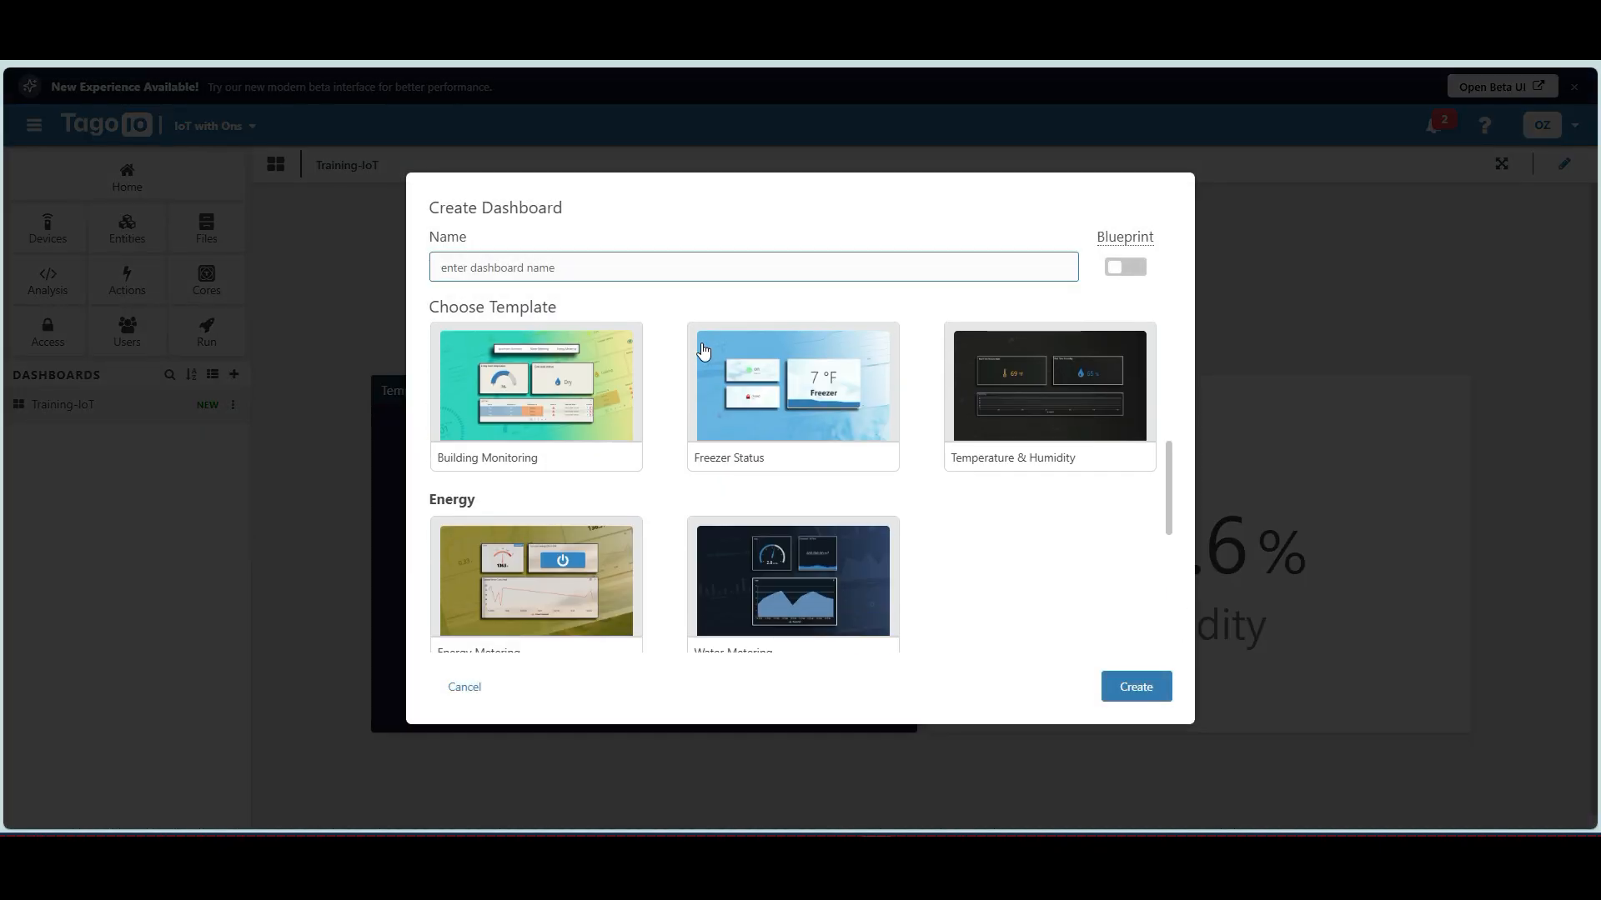
scroll(678, 349, "down", 2)
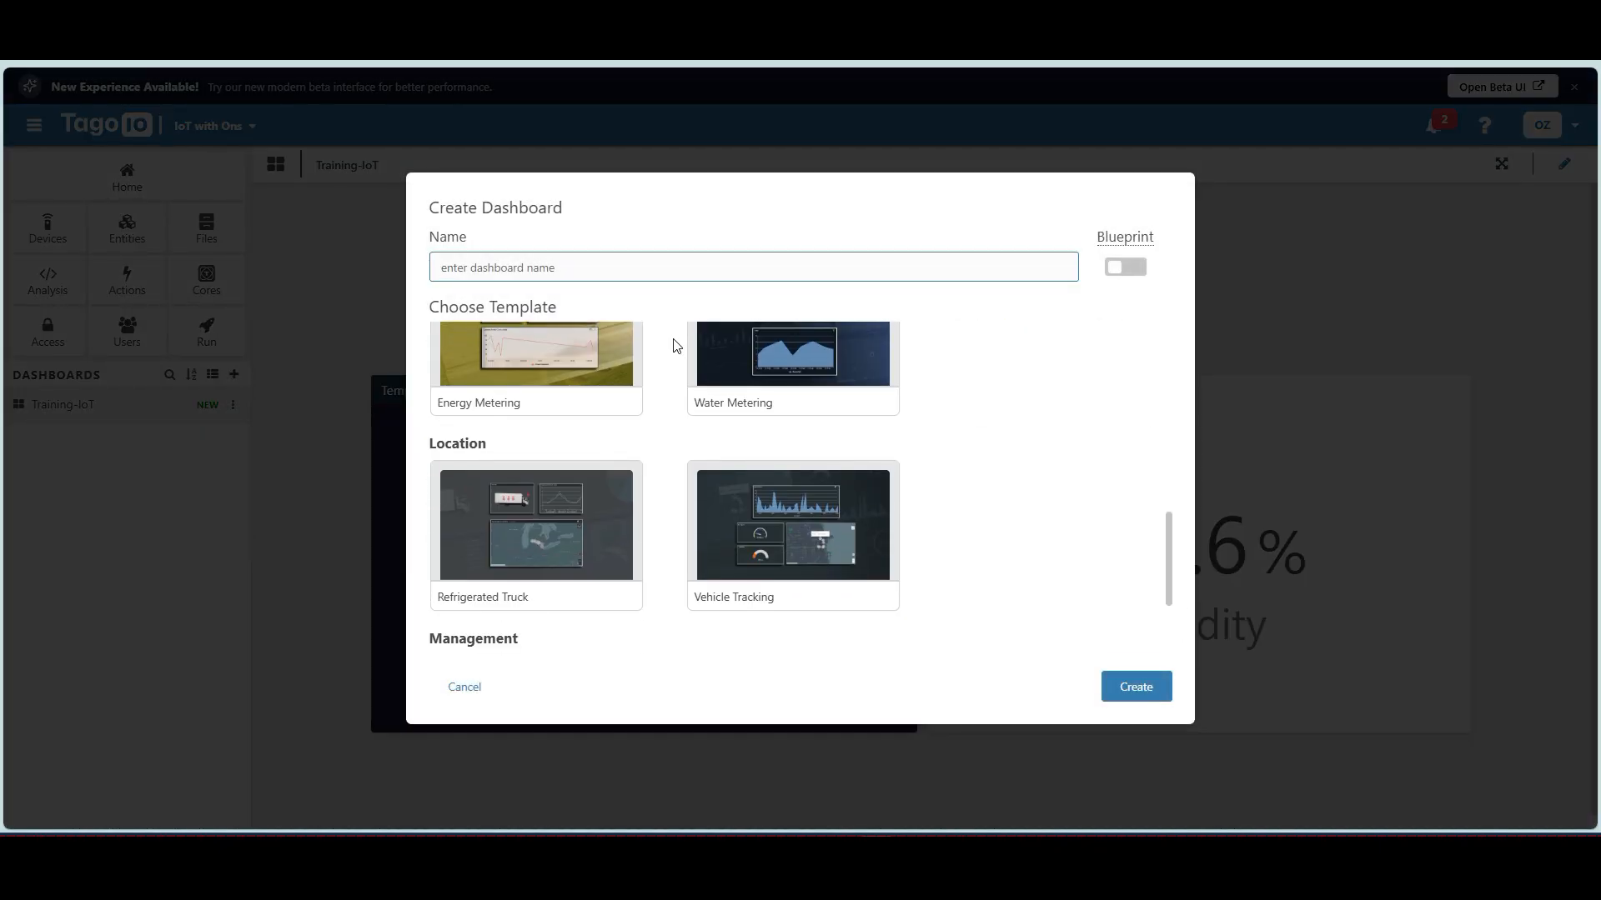
scroll(677, 349, "down", 2)
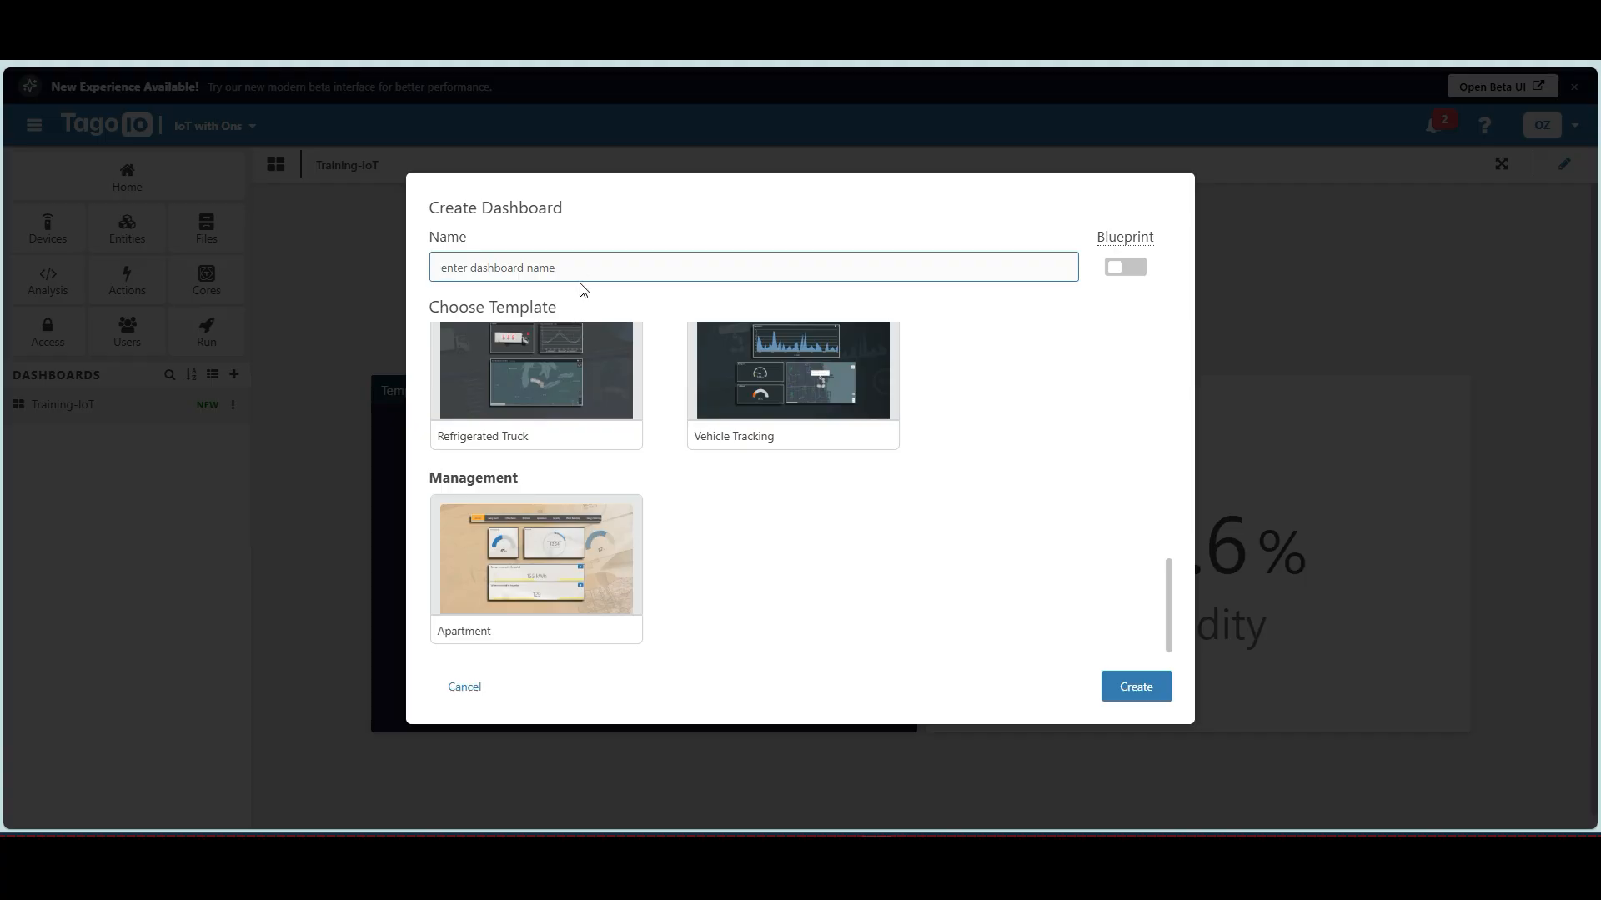
left_click(1140, 689)
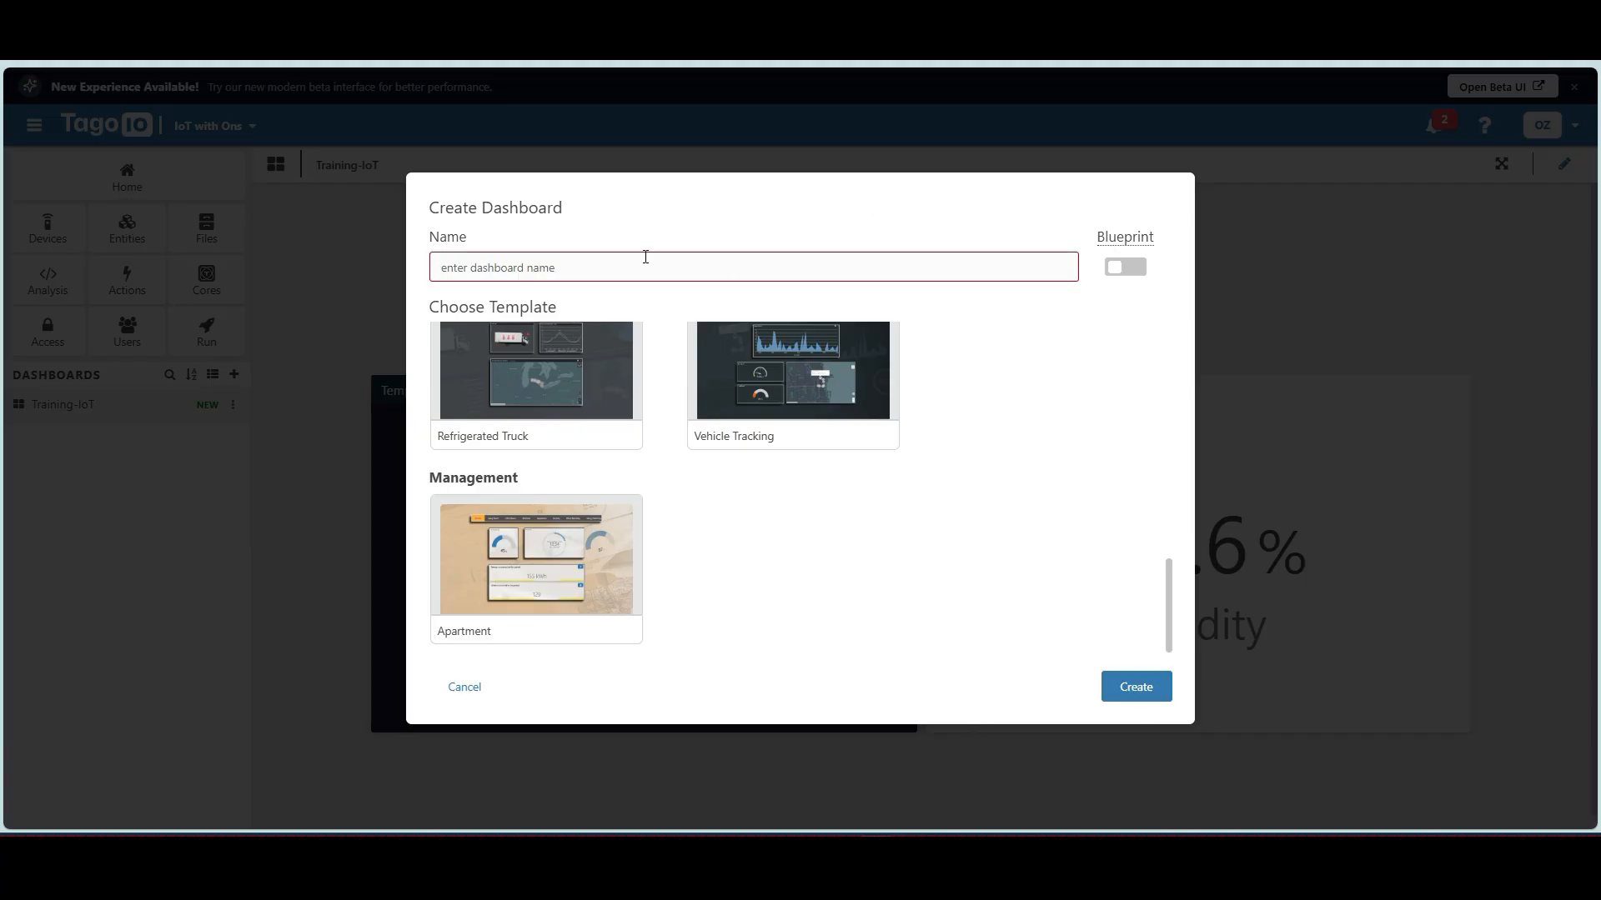
type("test")
left_click(1144, 692)
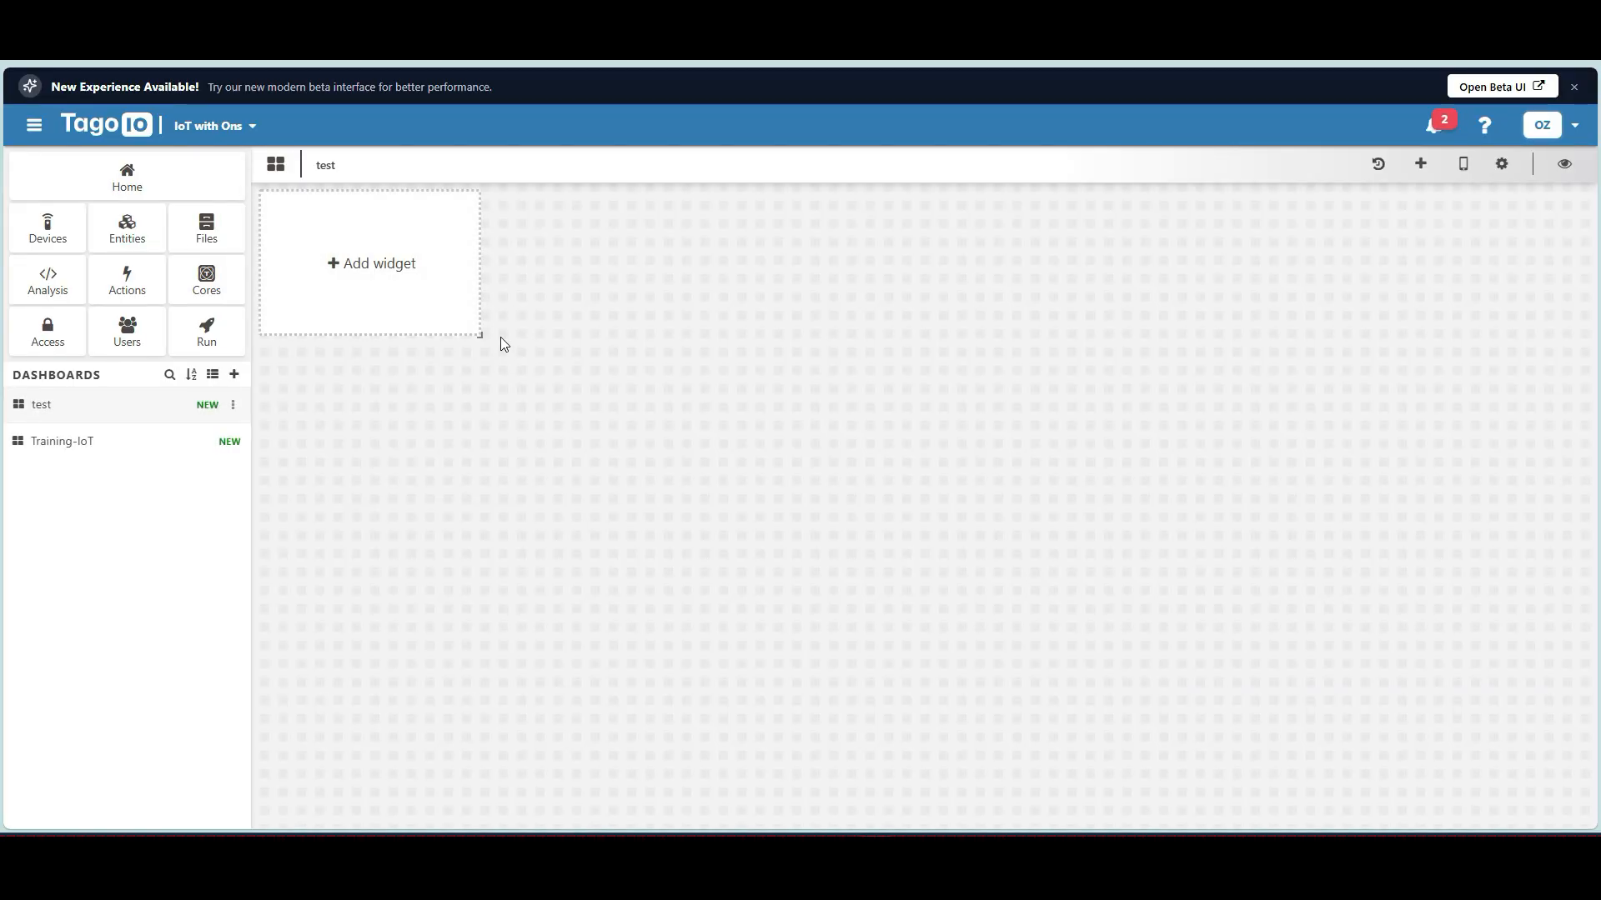
Add a Display widget to 'test' showing the MUNIA-M TH device's temperature variable.
left_click(409, 290)
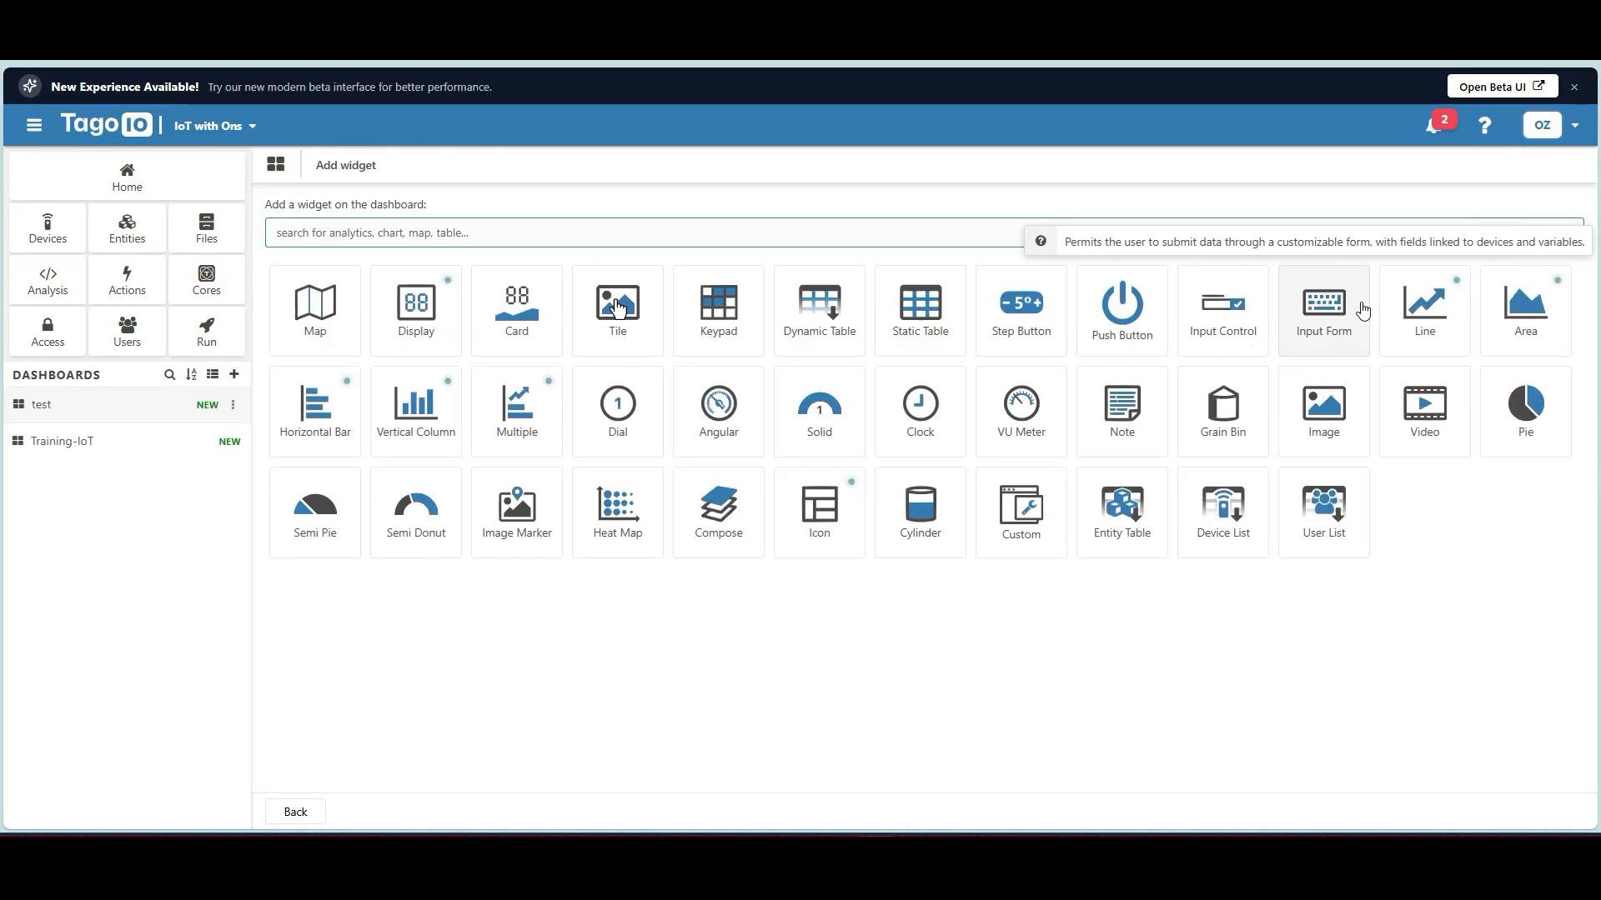
left_click(418, 321)
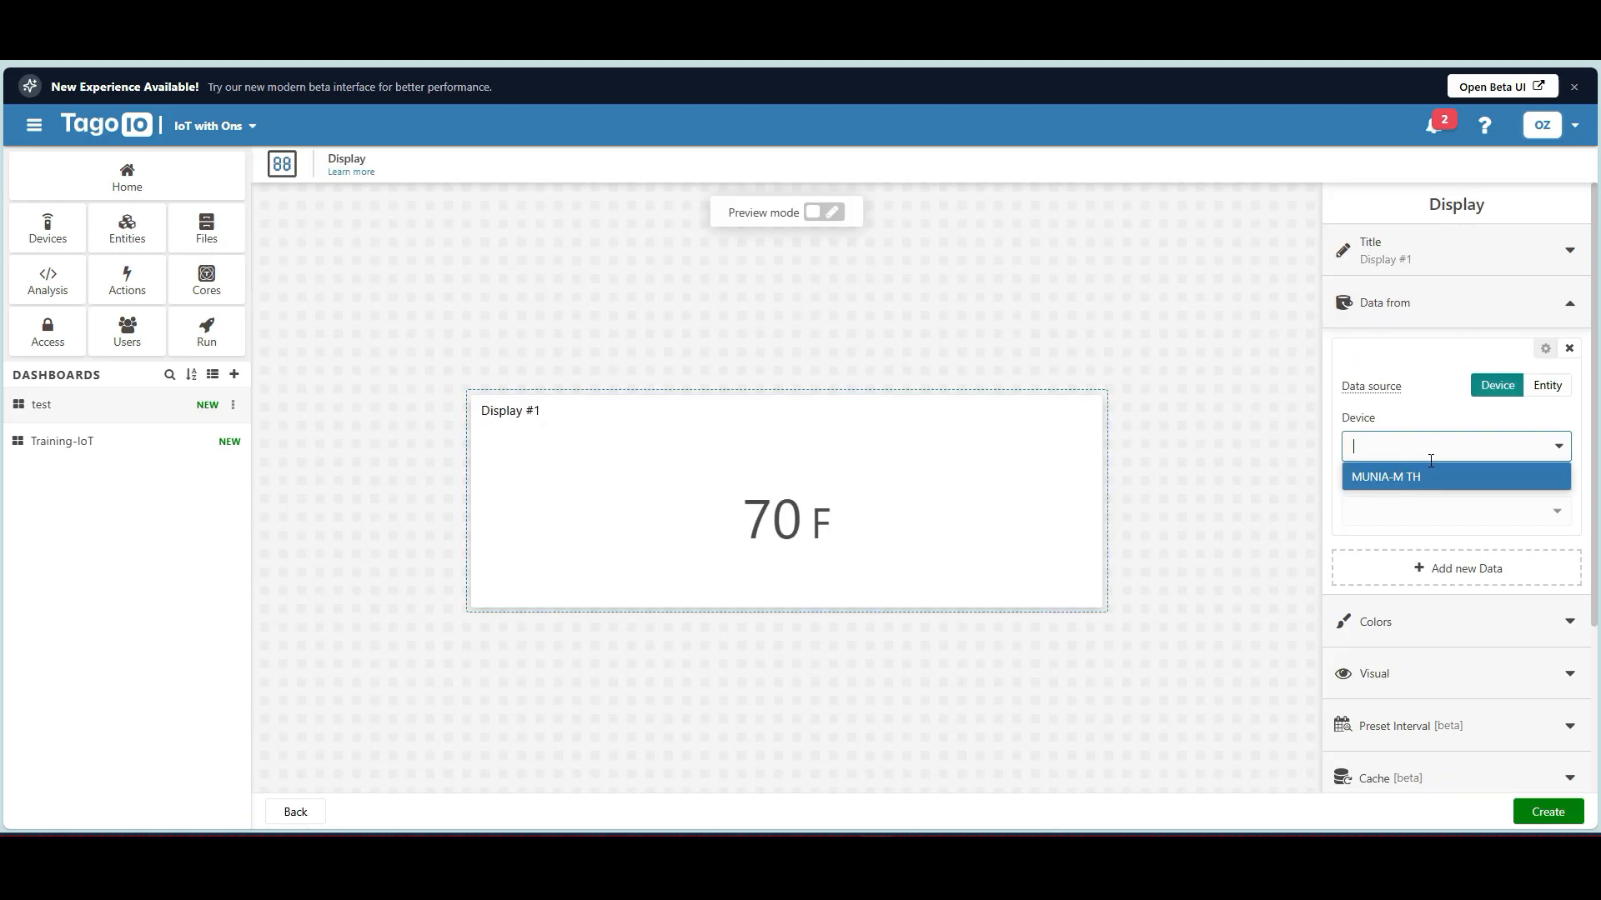
left_click(1413, 480)
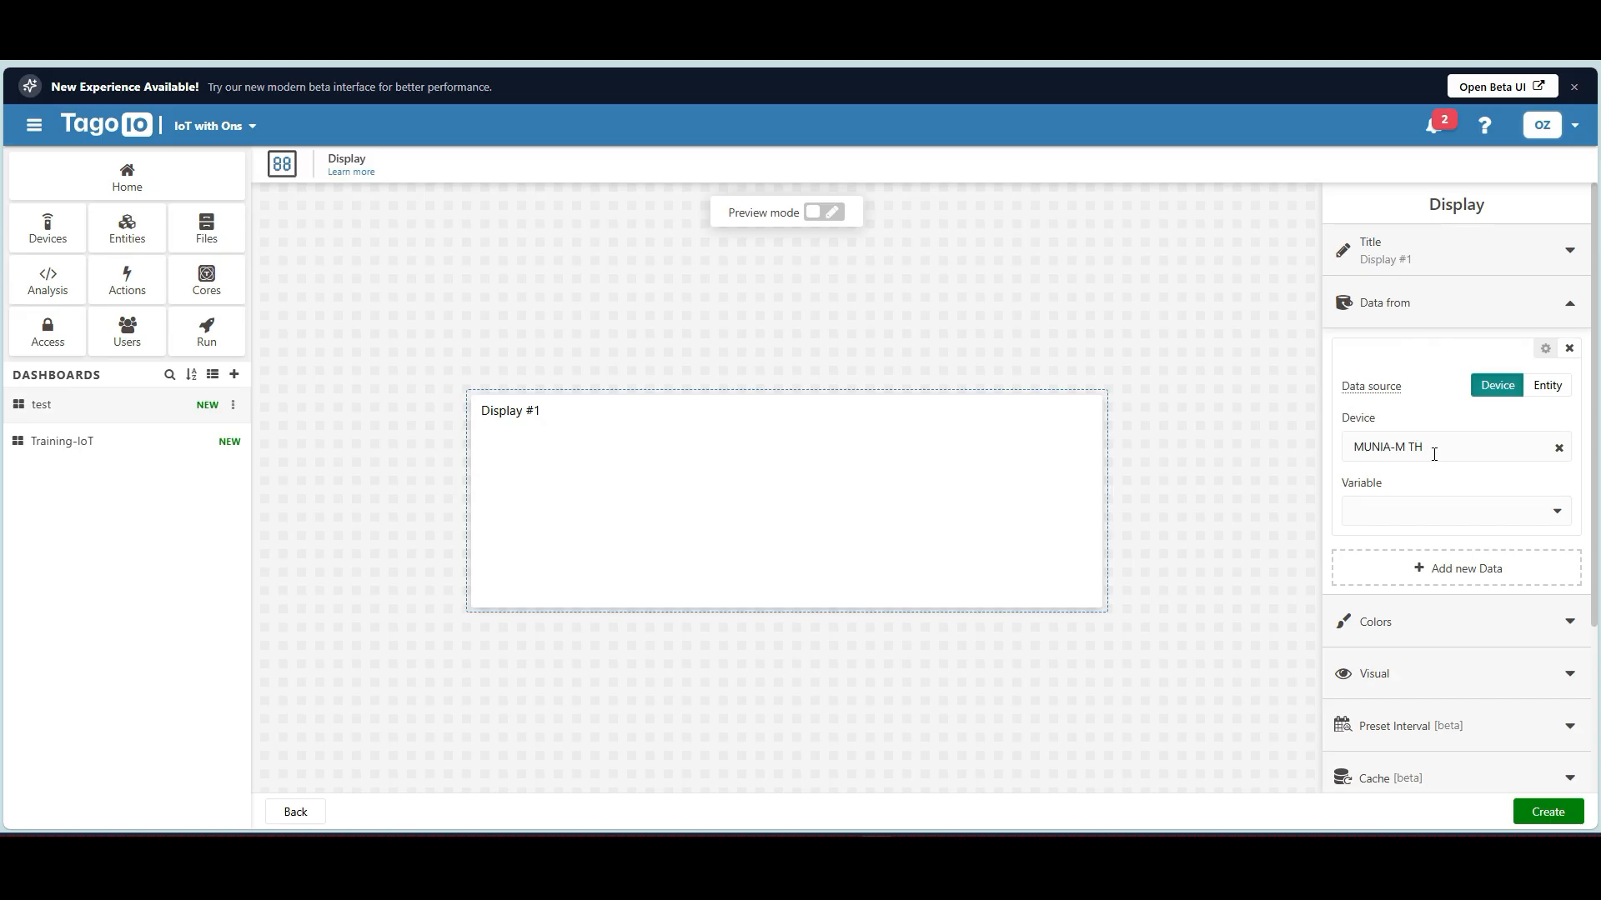
left_click(1465, 447)
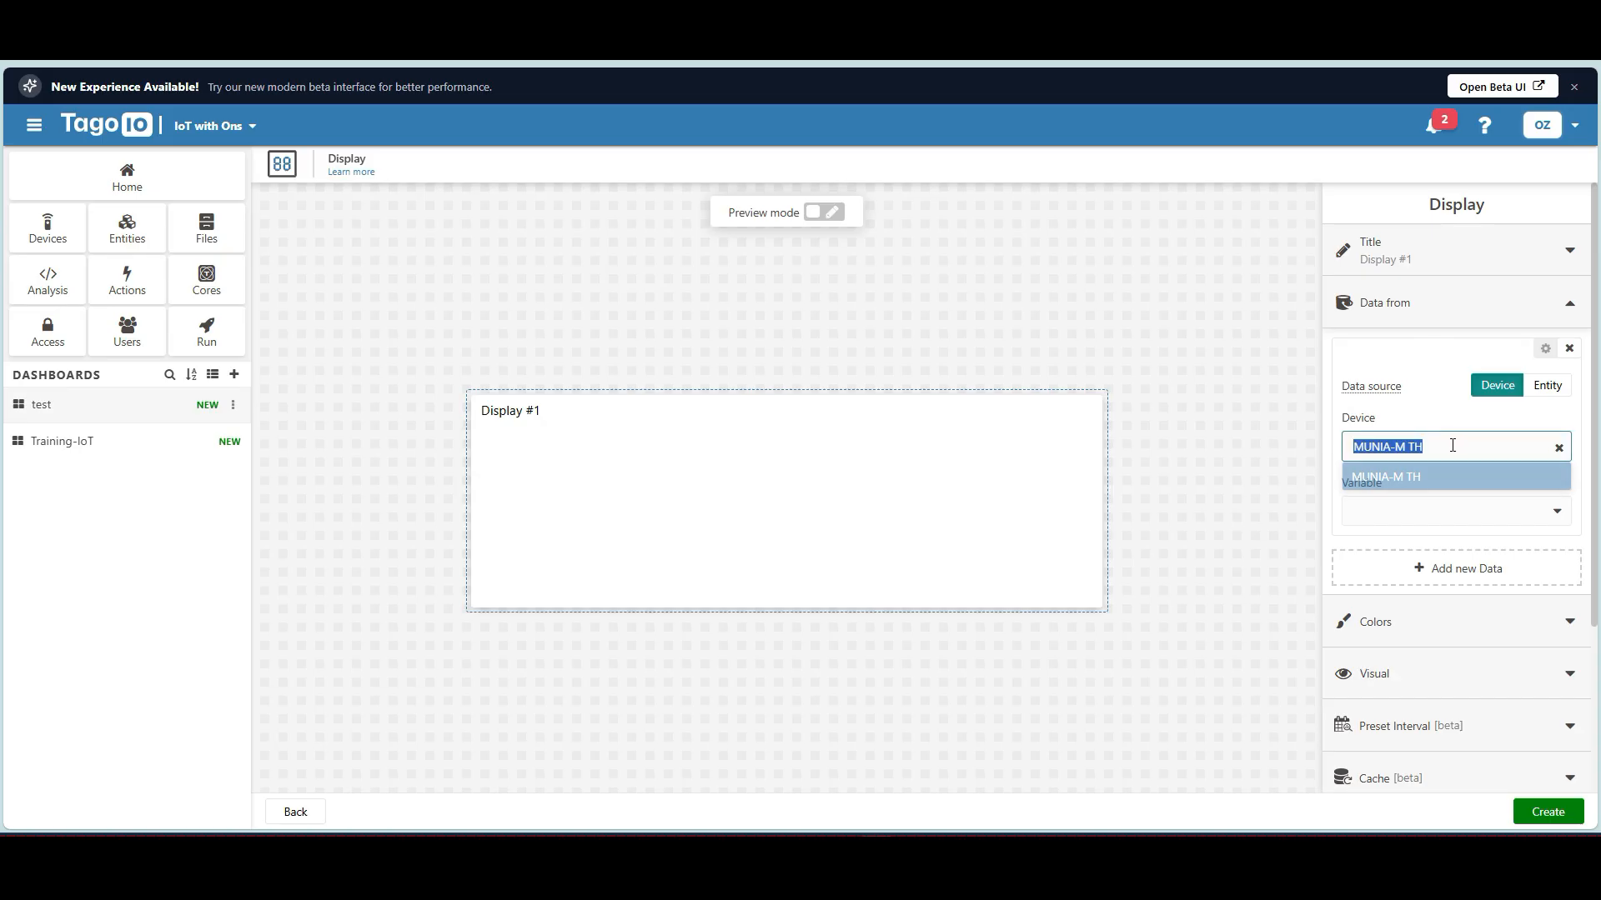
left_click(1281, 536)
scroll(1427, 497, "down", 1)
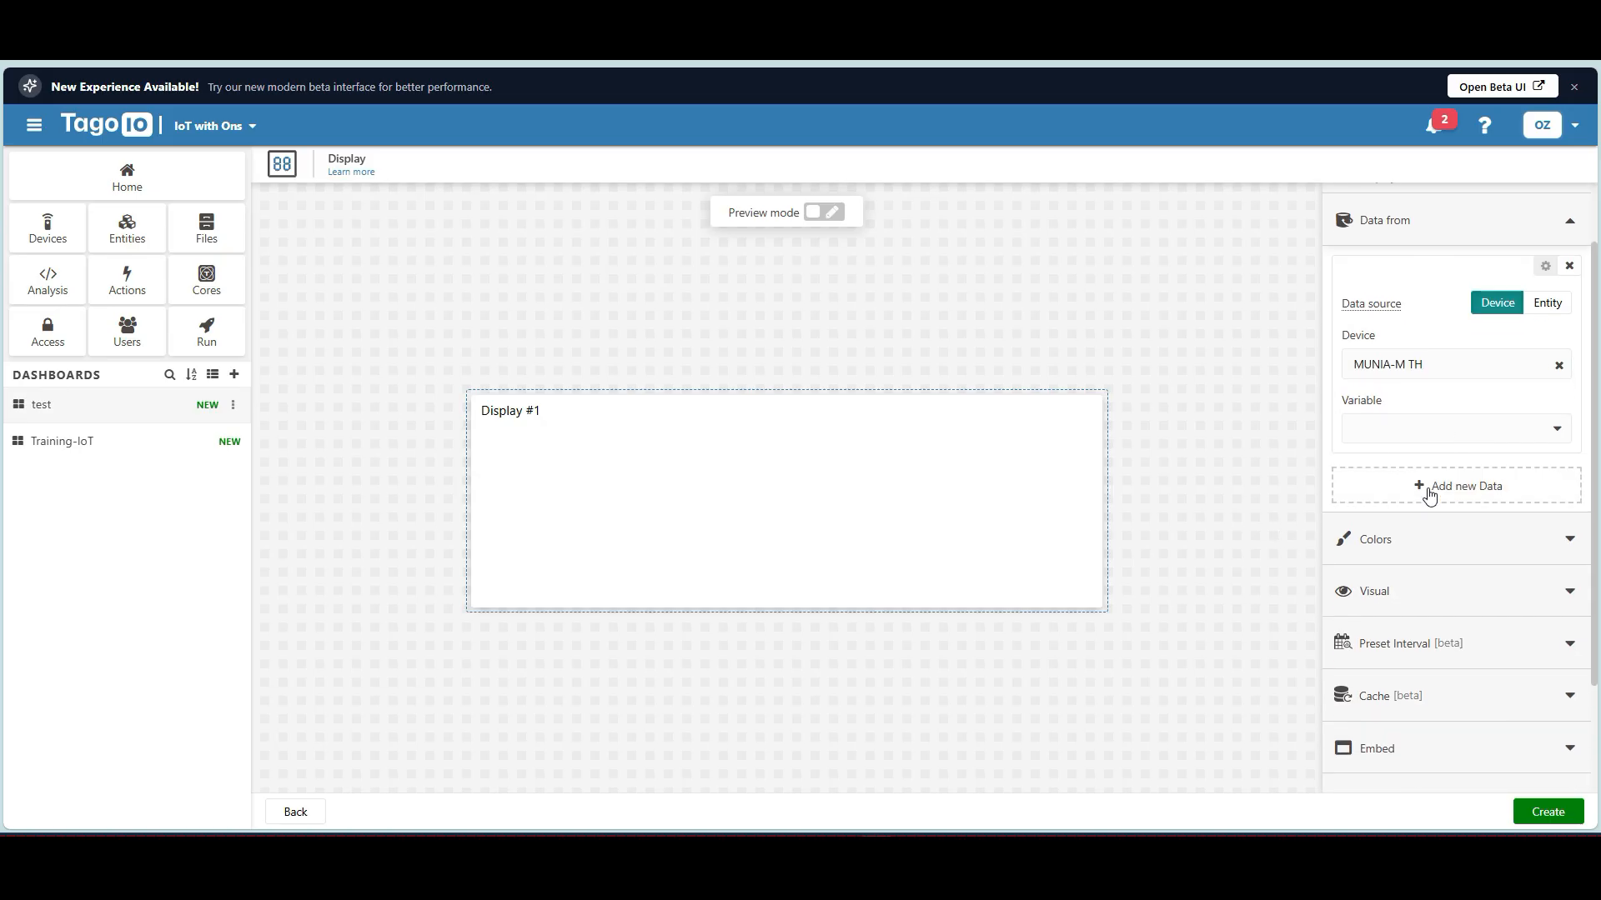
left_click(1440, 429)
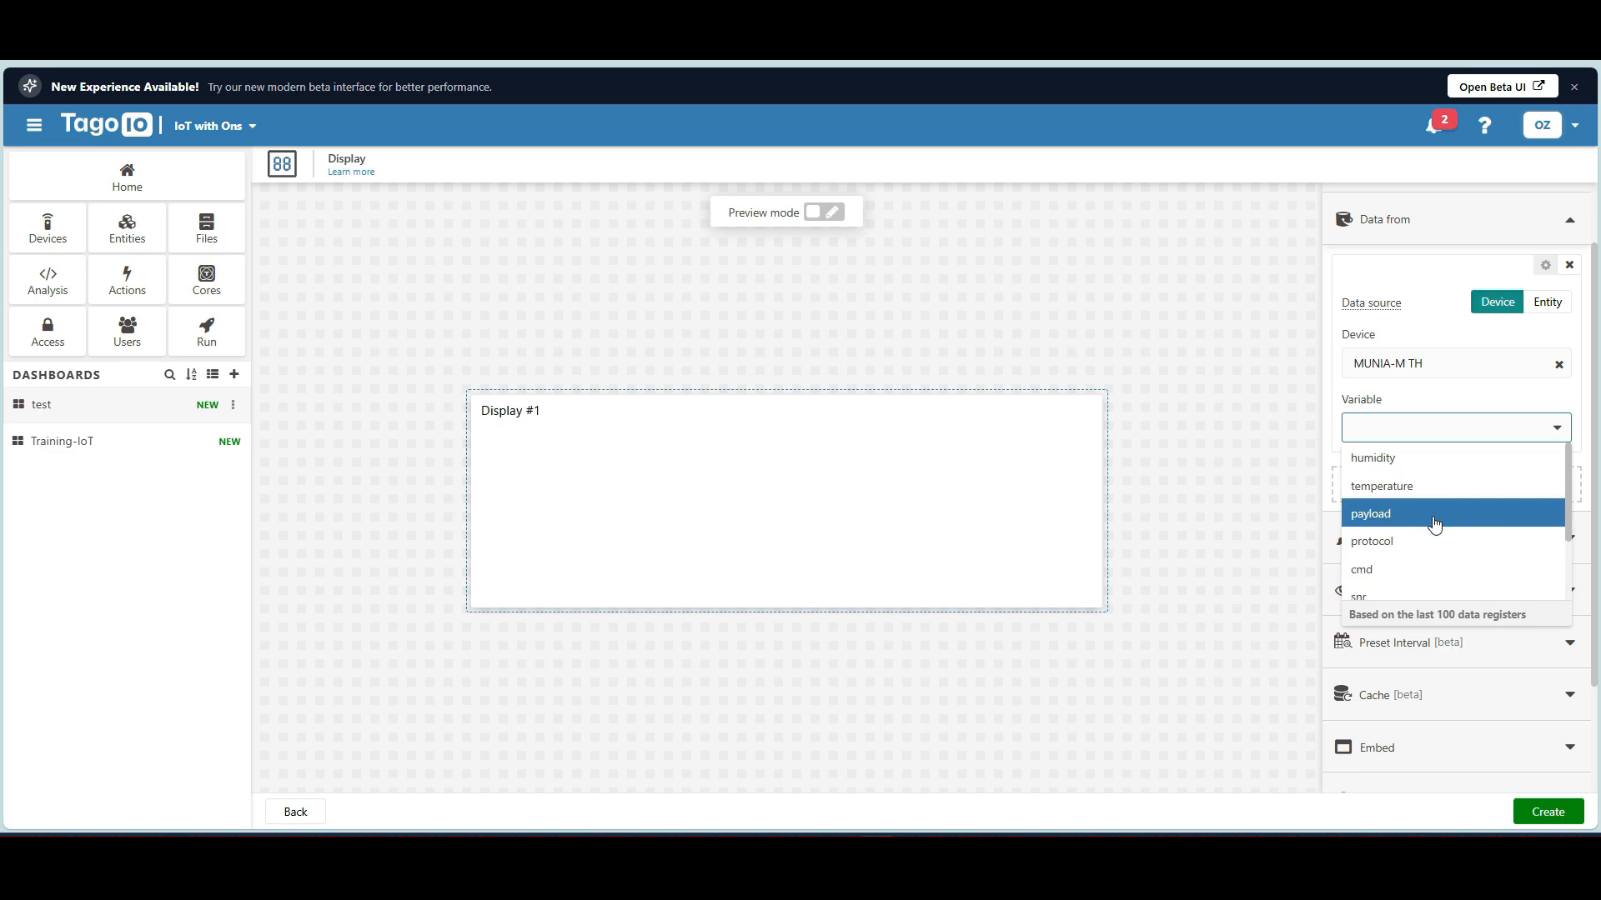
scroll(1429, 536, "down", 1)
scroll(1424, 525, "up", 1)
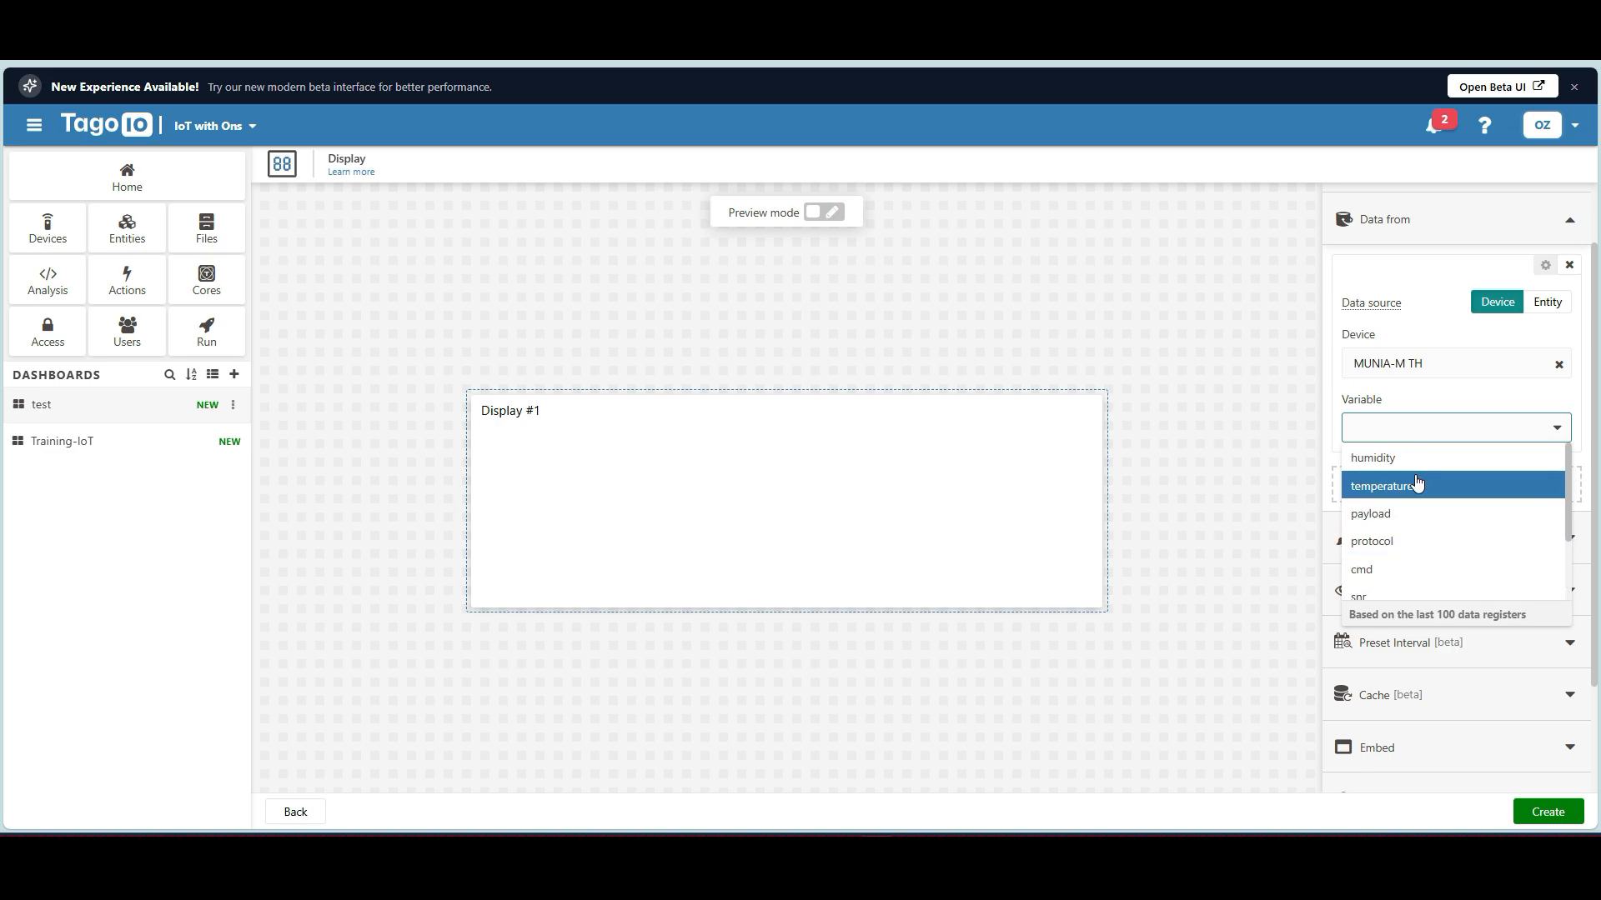
left_click(1417, 486)
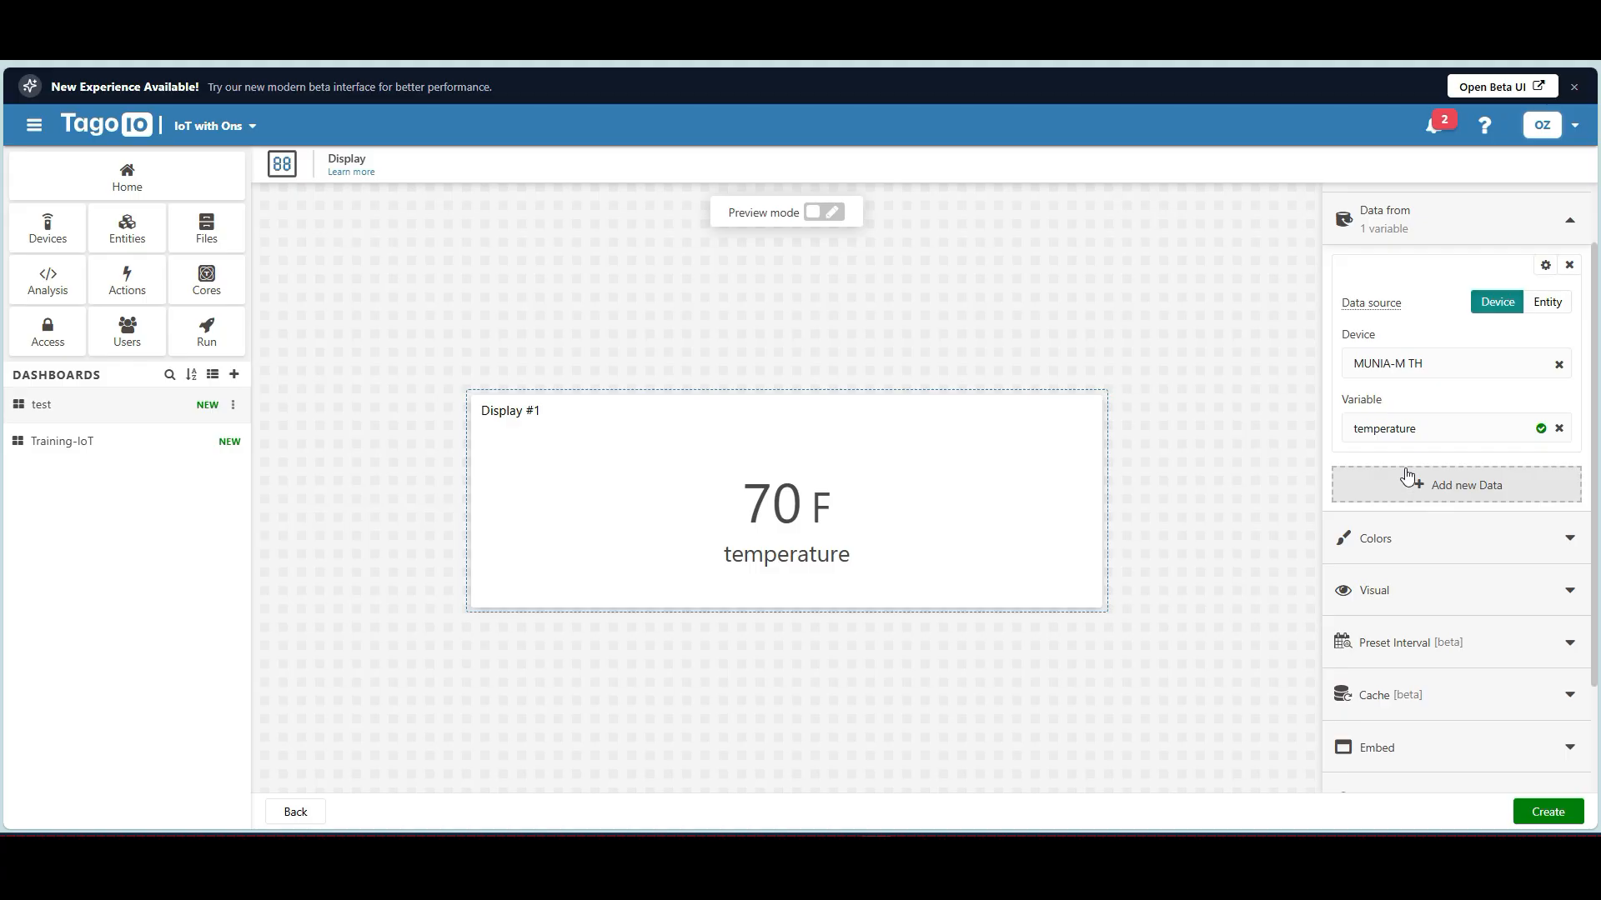
left_click(1543, 813)
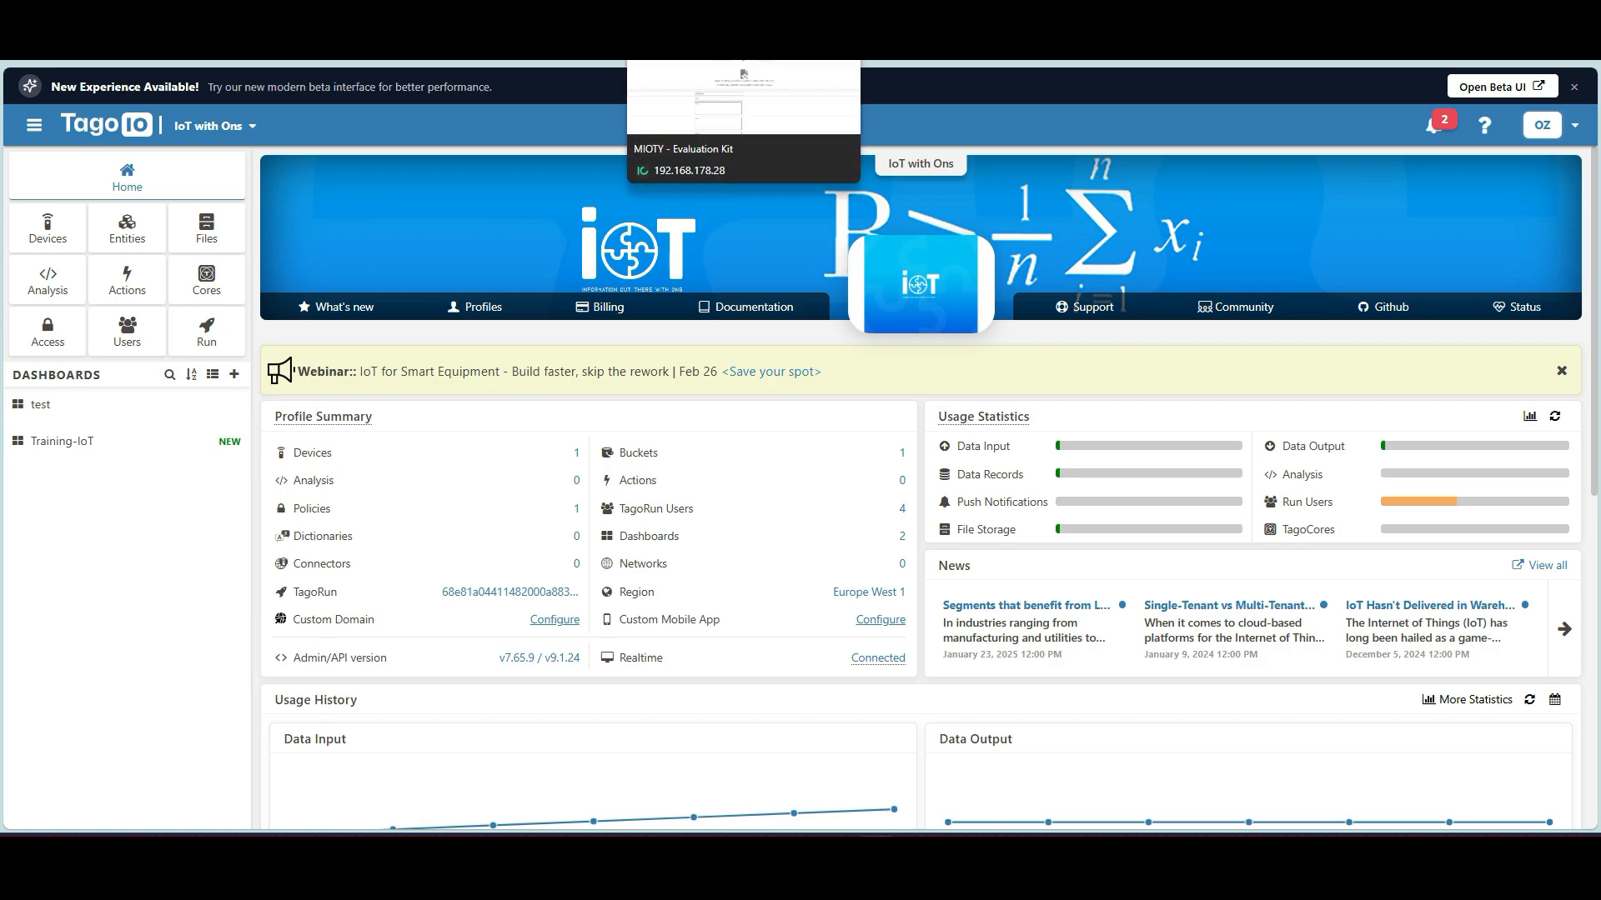
left_click(691, 33)
scroll(728, 297, "up", 1)
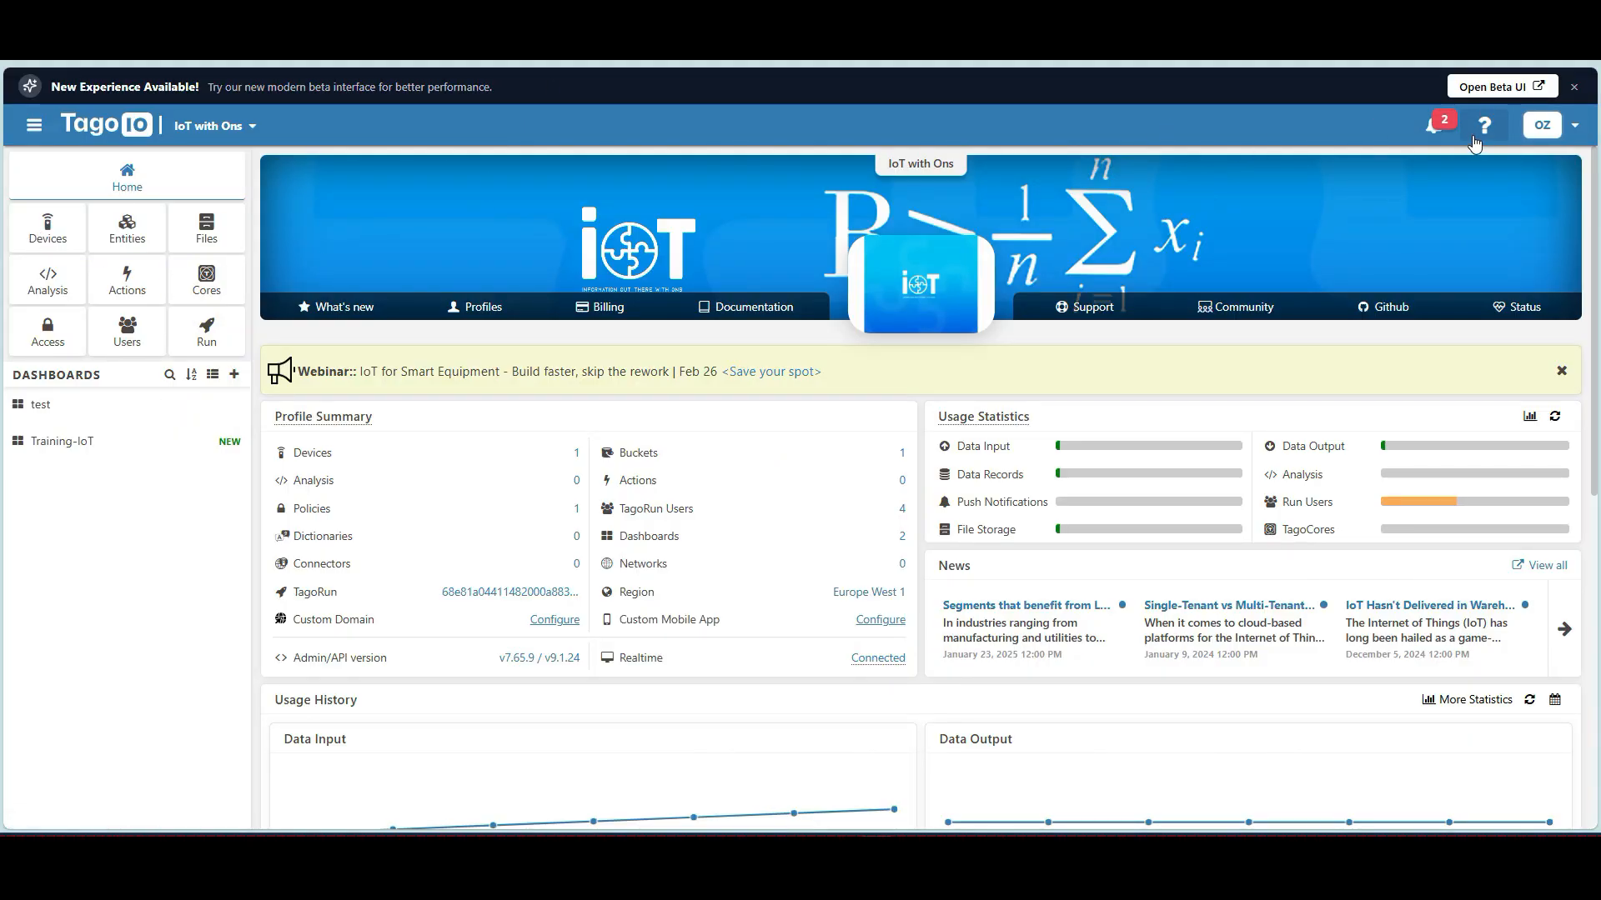
left_click(1572, 128)
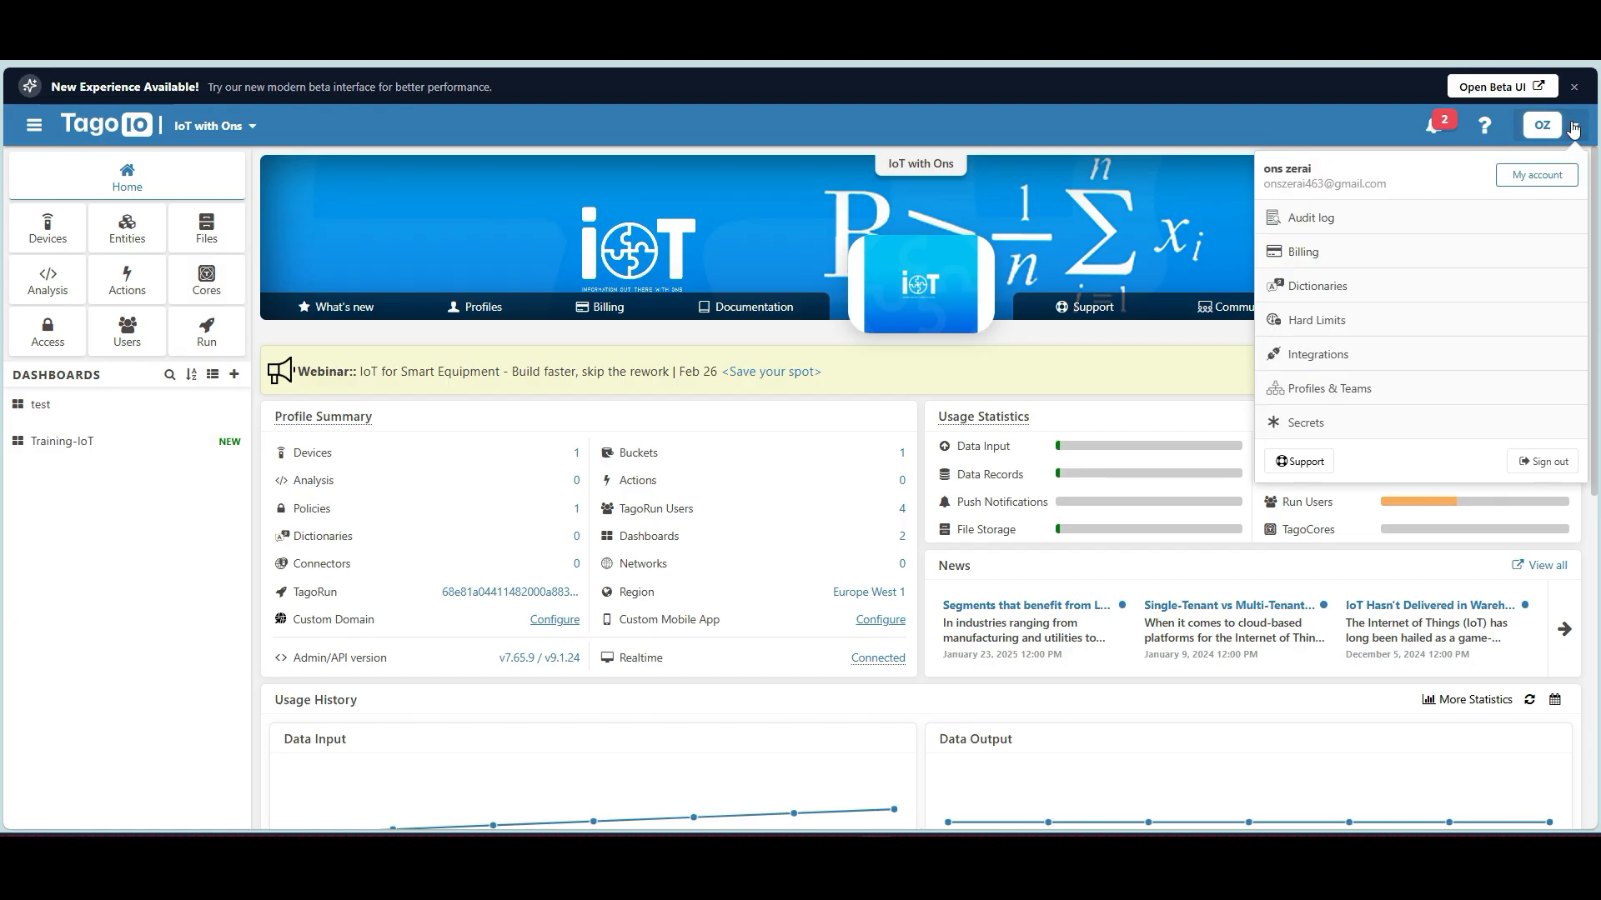
Browse the Add Device network connectors, then return to the Training-IoT dashboard showing 22.2 °C and 48.6 %.
left_click(51, 240)
left_click(1536, 162)
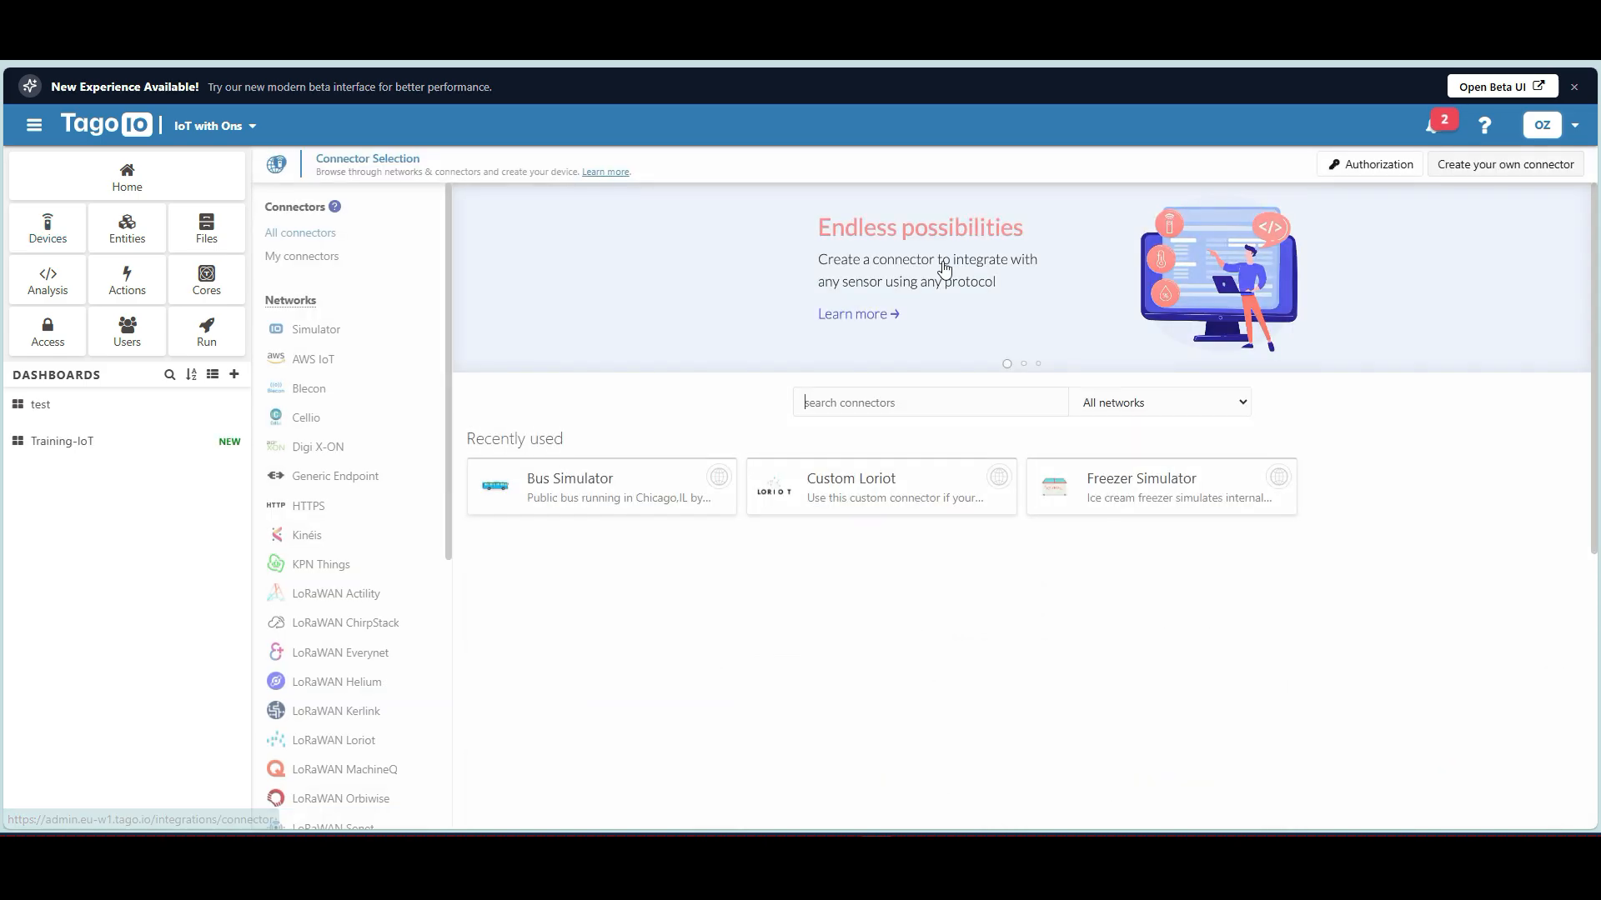
scroll(315, 560, "down", 5)
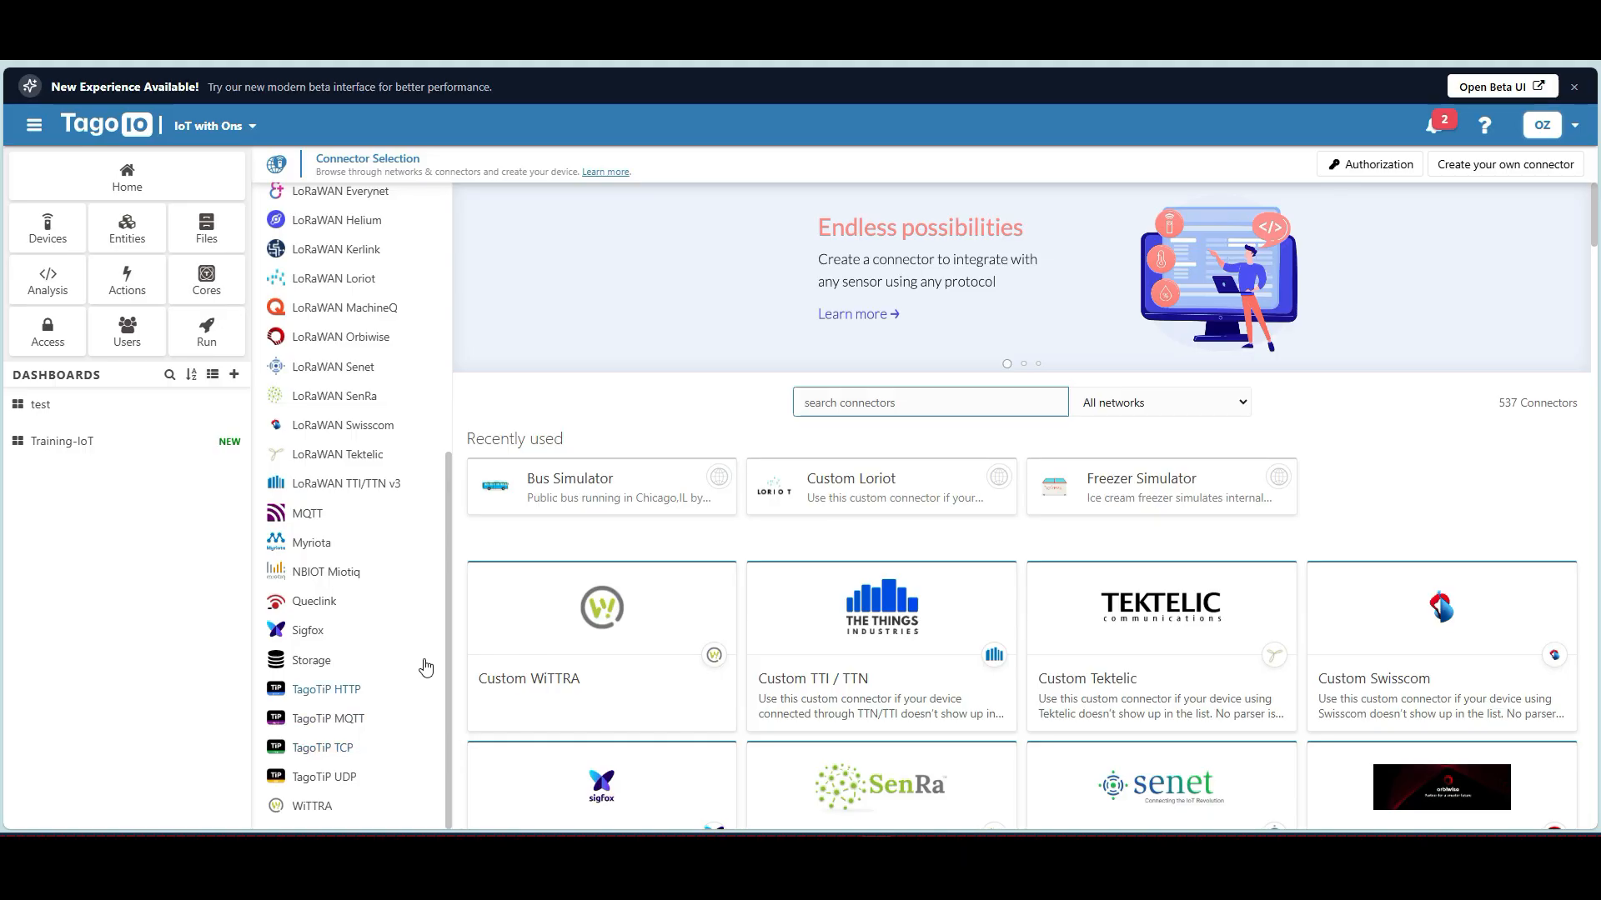
left_click(72, 446)
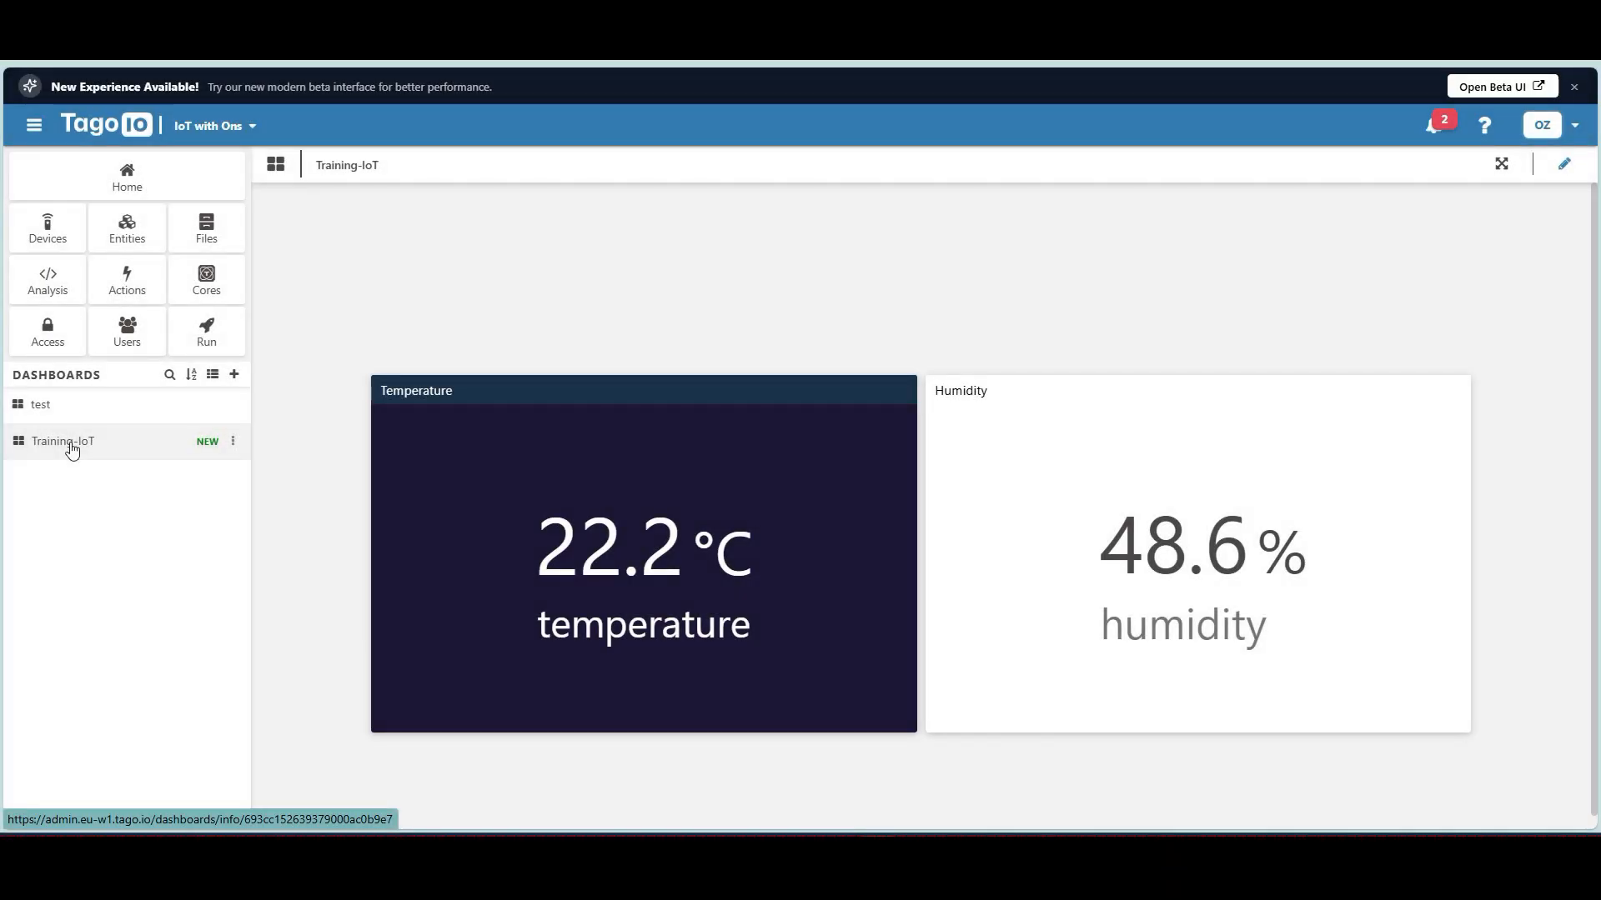